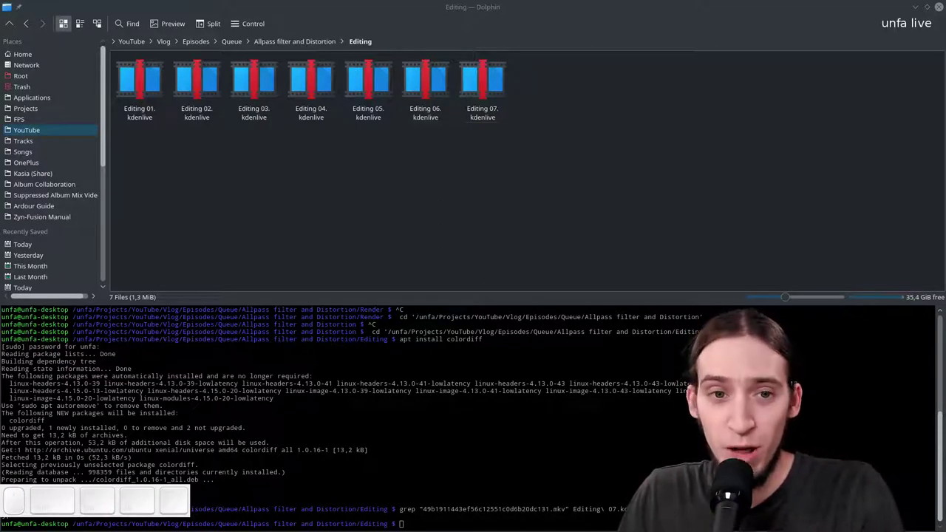
Bring the Kdenlive project Editing 07.kdenlive forward from the taskbar.
left_click(179, 171)
Open Clip Properties for the .mkv capture clip and highlight its 3840x1080 frame size in the file info.
mouse_move(452, 530)
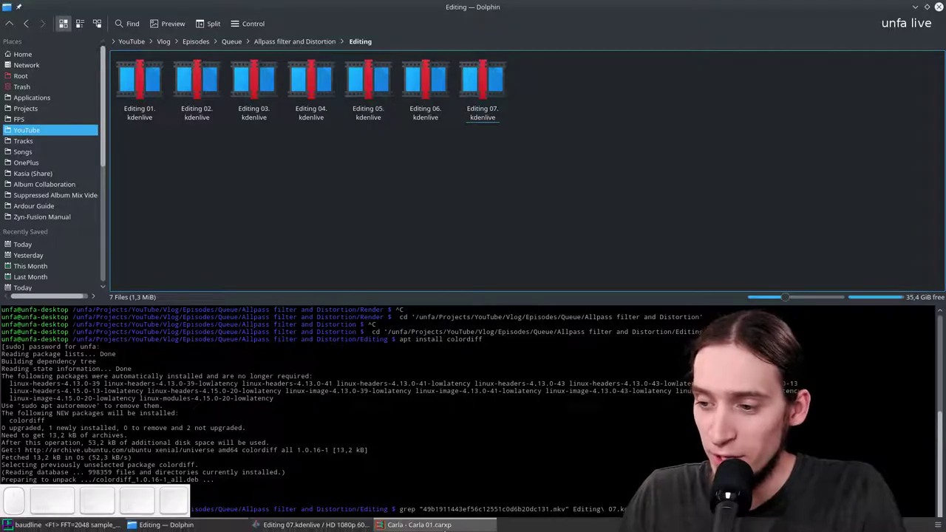
left_click(271, 526)
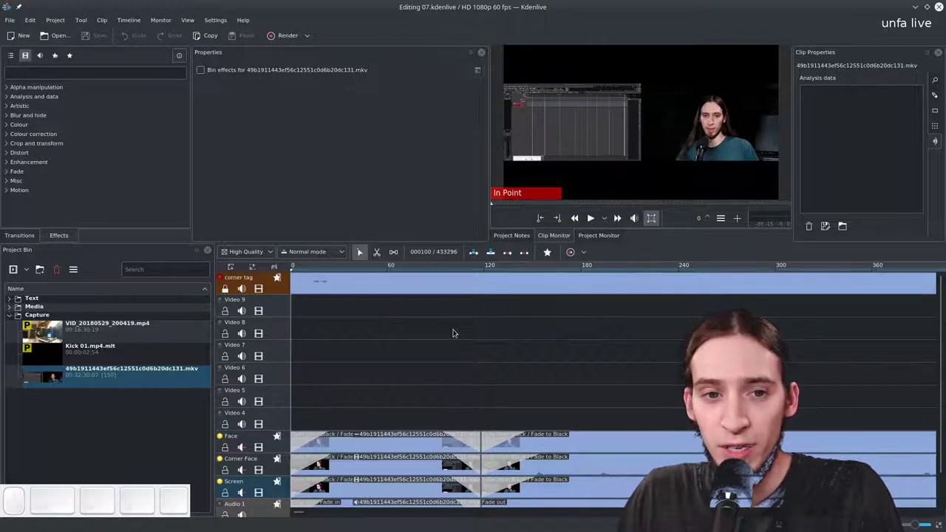
left_click(83, 377)
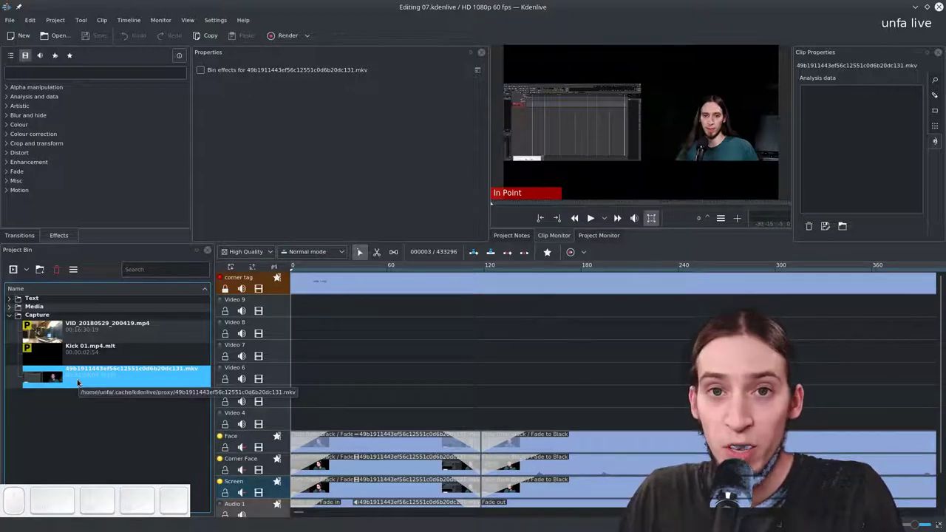
right_click(78, 382)
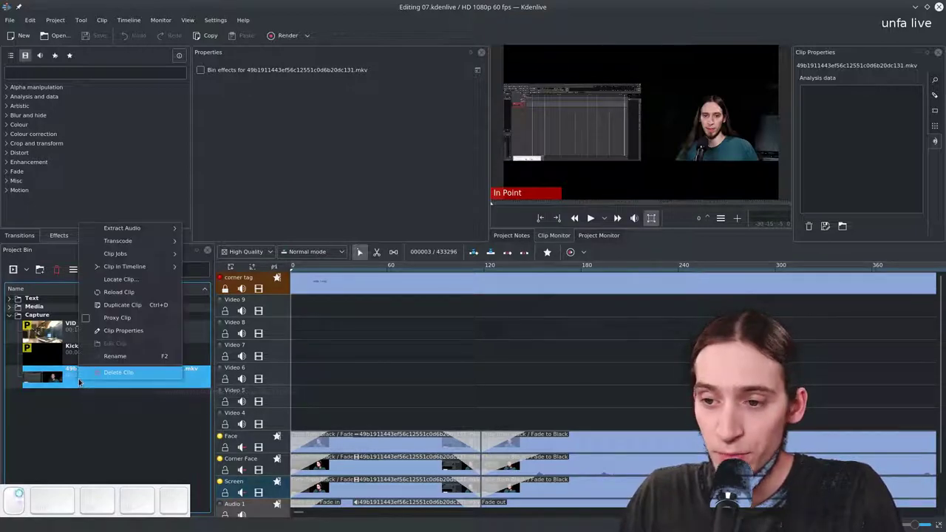
left_click(123, 336)
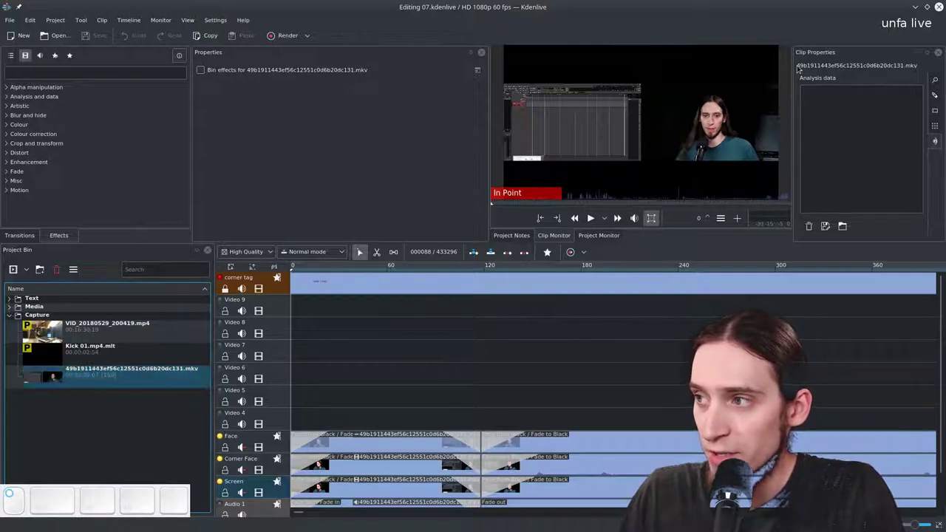
left_click_drag(808, 69, 900, 87)
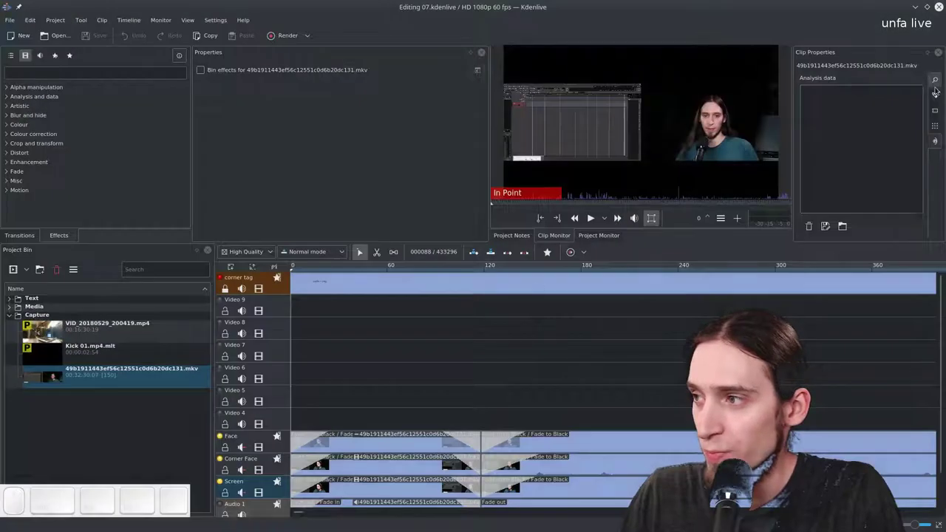
left_click(936, 93)
left_click(935, 80)
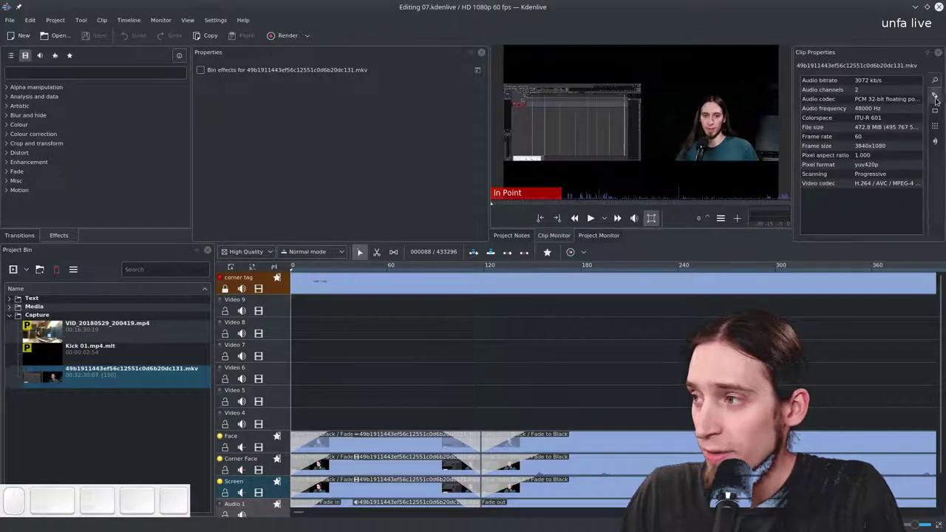
left_click(875, 146)
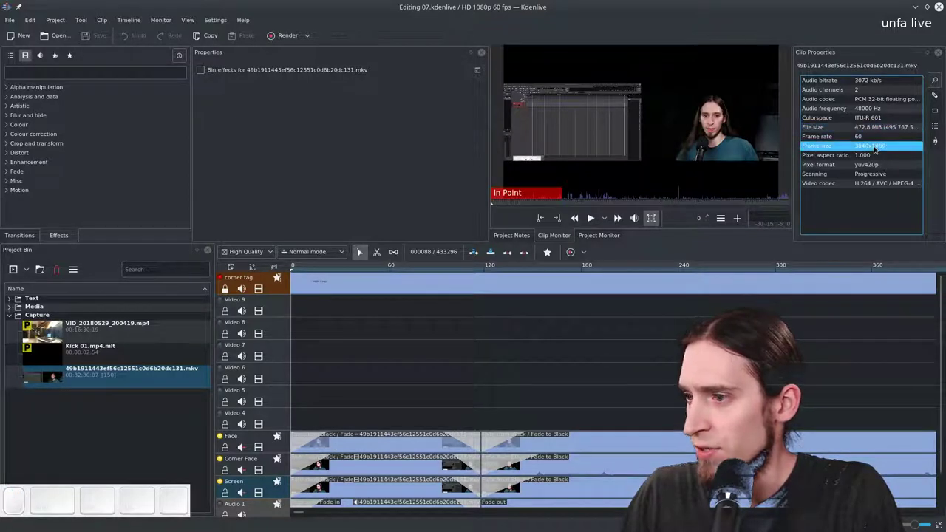
Compare the Kick 01.mp4.mlt and VID_20180529_200419.mp4 clips, then reselect the .mkv clip's frame size.
left_click(136, 355)
left_click(144, 337)
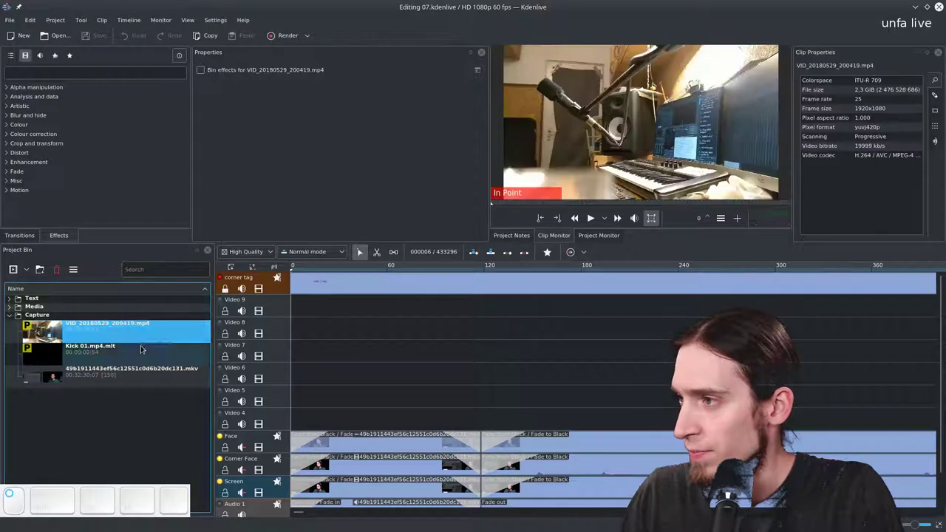
left_click(142, 349)
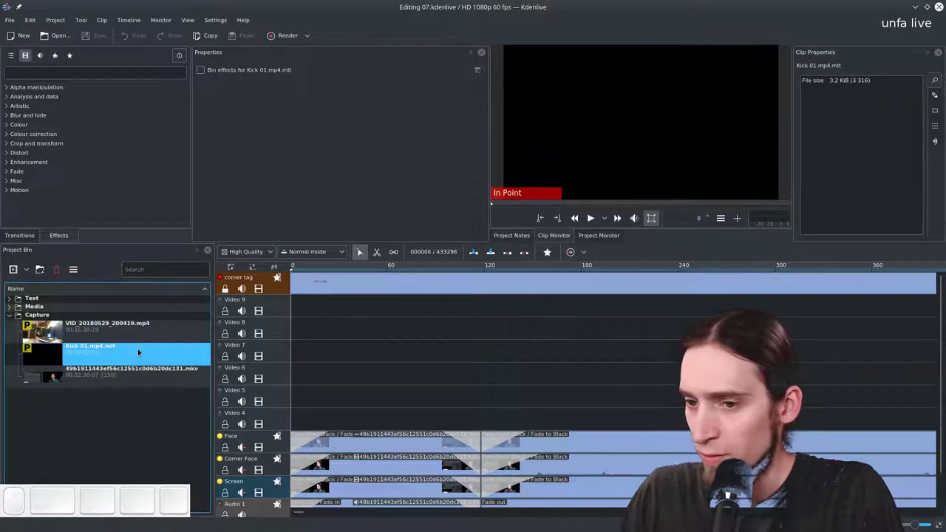
left_click(111, 369)
left_click(911, 146)
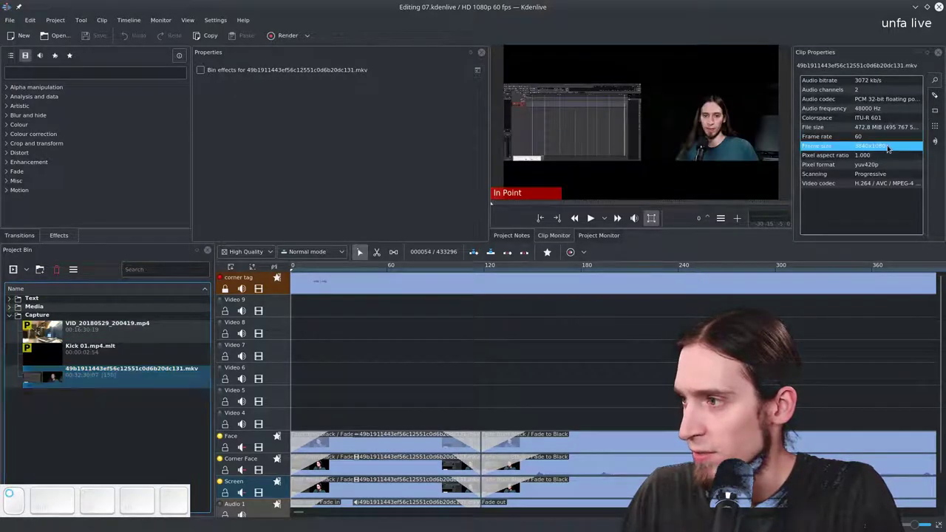
Widen the clip monitor and browse the property pages back to the file information.
left_click_drag(484, 162, 270, 166)
left_click(935, 95)
left_click(935, 80)
left_click(935, 111)
left_click(935, 126)
left_click(935, 94)
left_click(935, 80)
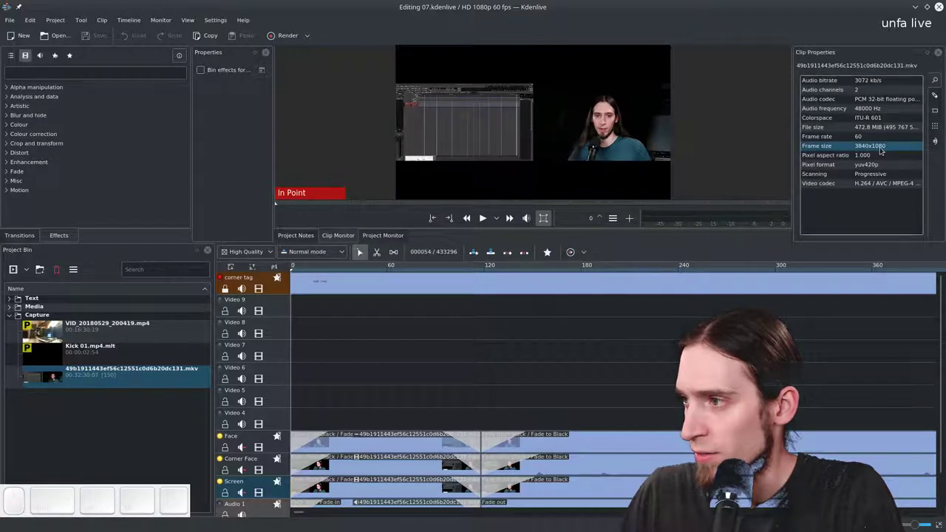
Compare with VID_20180529_200419.mp4, then stop the .mkv preview and seek to frame 29028.
left_click(104, 332)
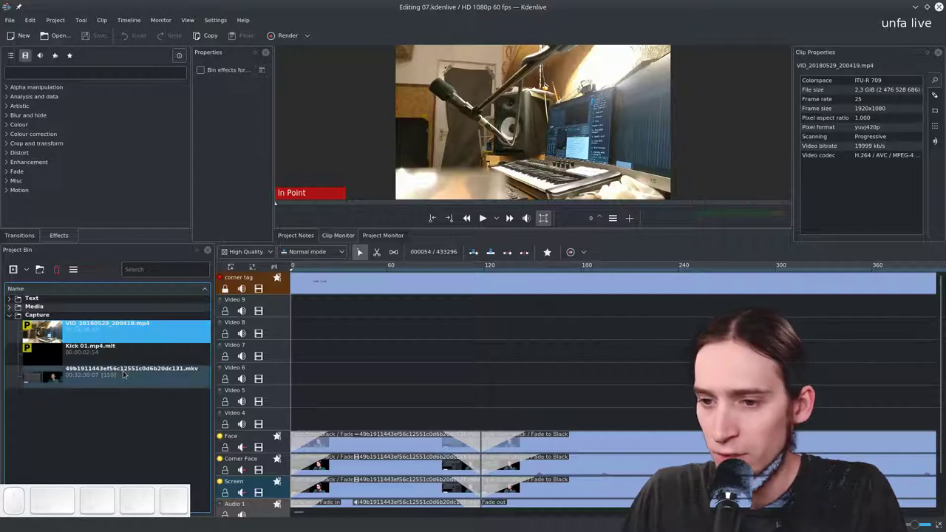
left_click(111, 377)
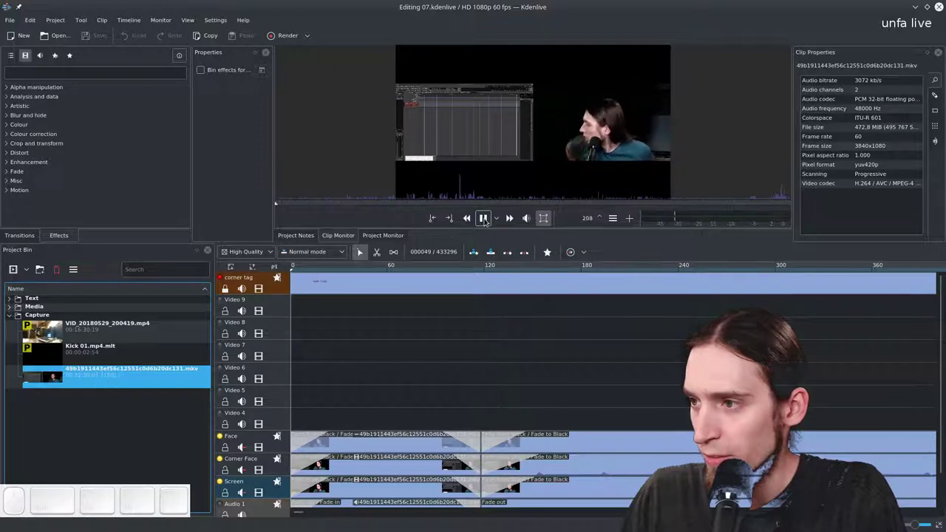
left_click(484, 219)
left_click(403, 203)
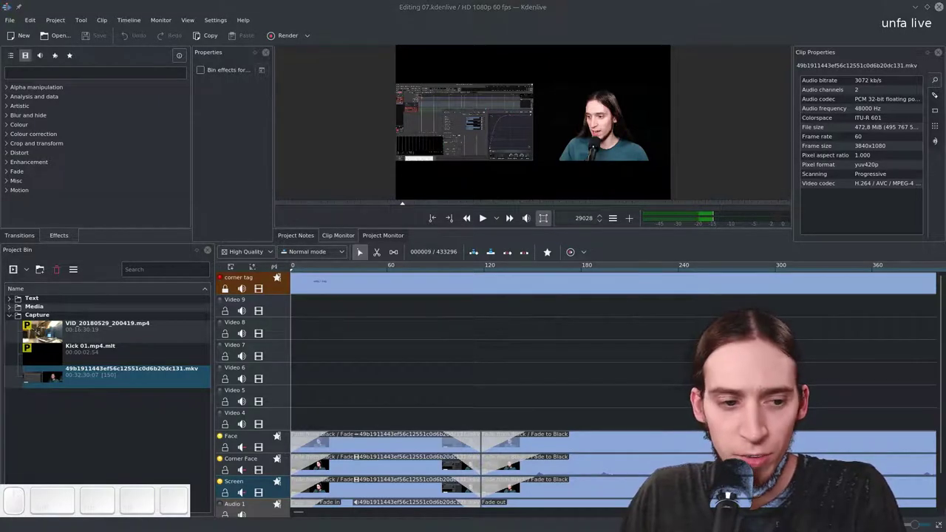
key("ctrl+F2")
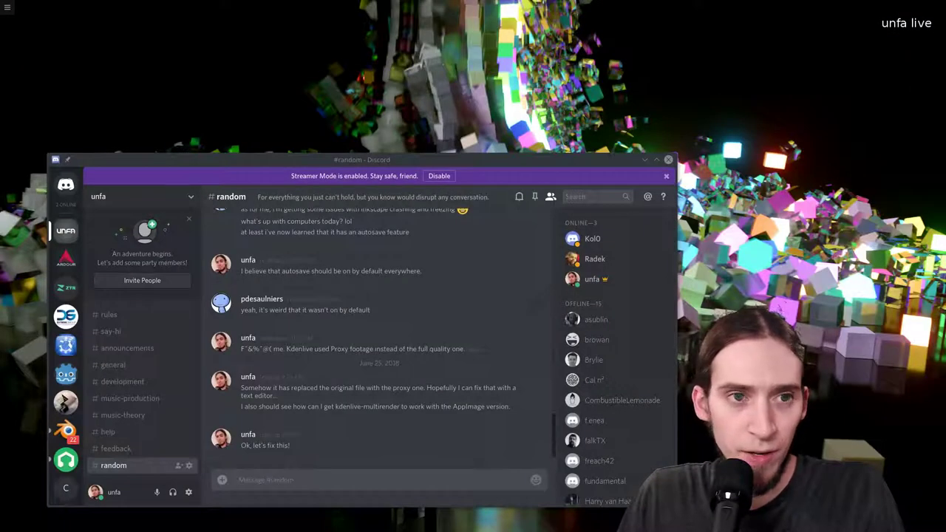
key("ctrl+alt+Right")
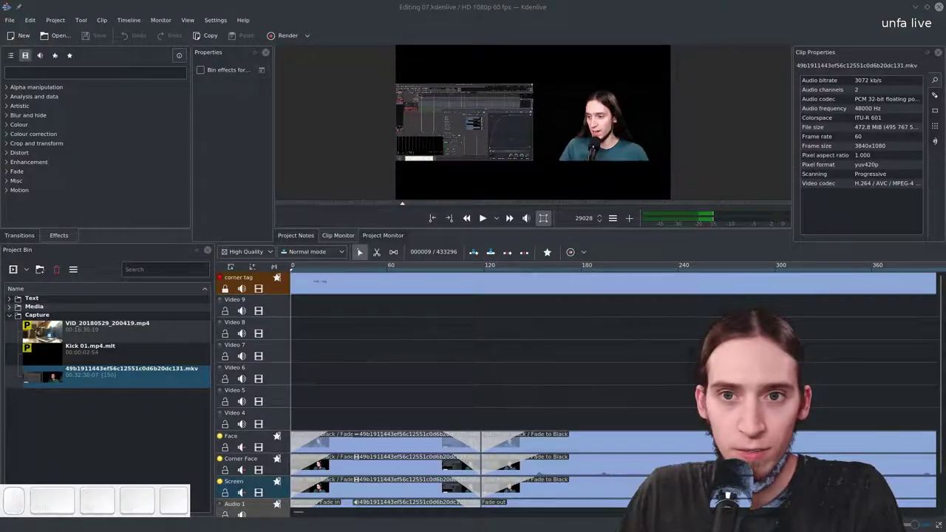
Play the UV#00 video full screen in Waterfox.
key("alt+Tab")
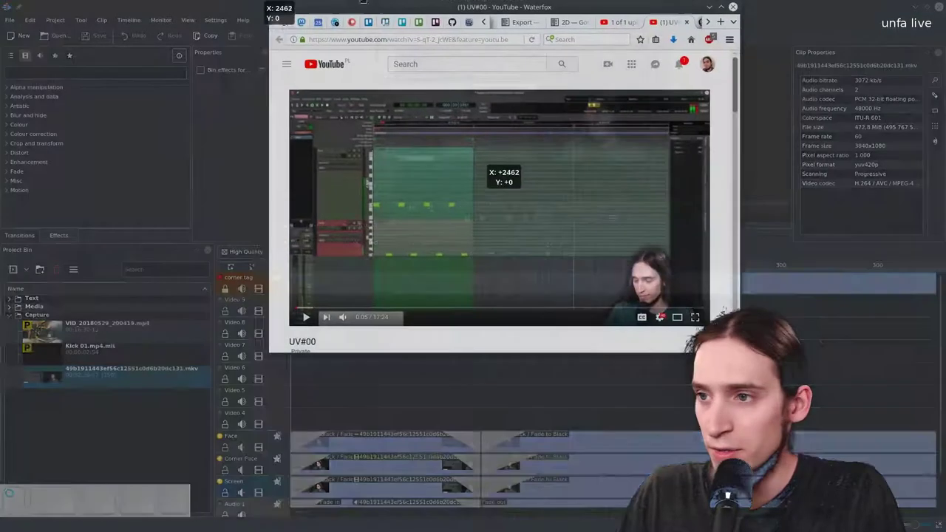
left_click(556, 320)
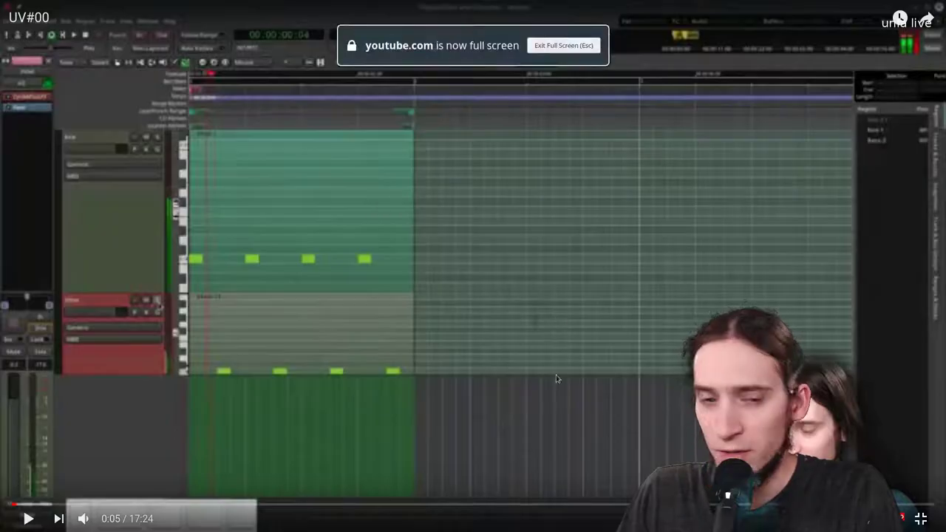
left_click(486, 306)
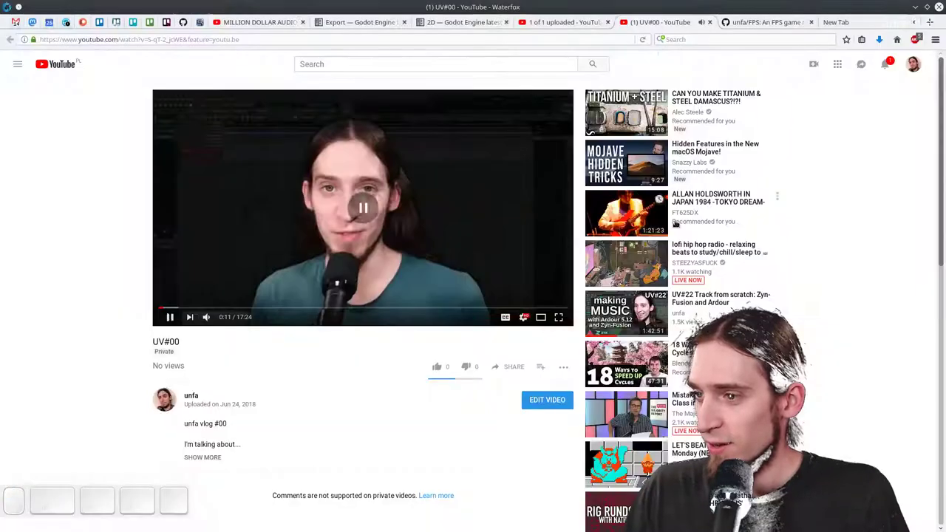
Open Editing 07.kdenlive from the Editing folder in Kate with Open With.
key("alt+Tab")
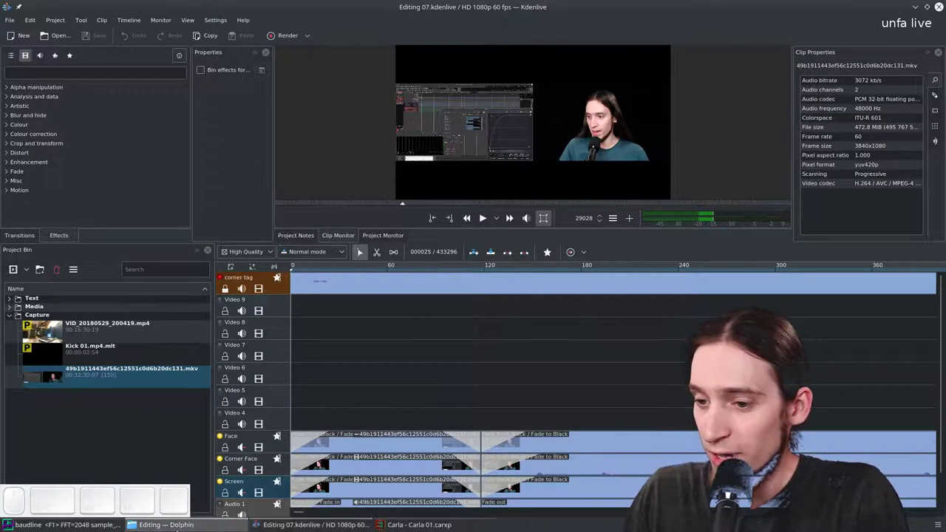
left_click(187, 524)
left_click(482, 84)
left_click(468, 171)
left_click(482, 85)
right_click(481, 108)
mouse_move(563, 200)
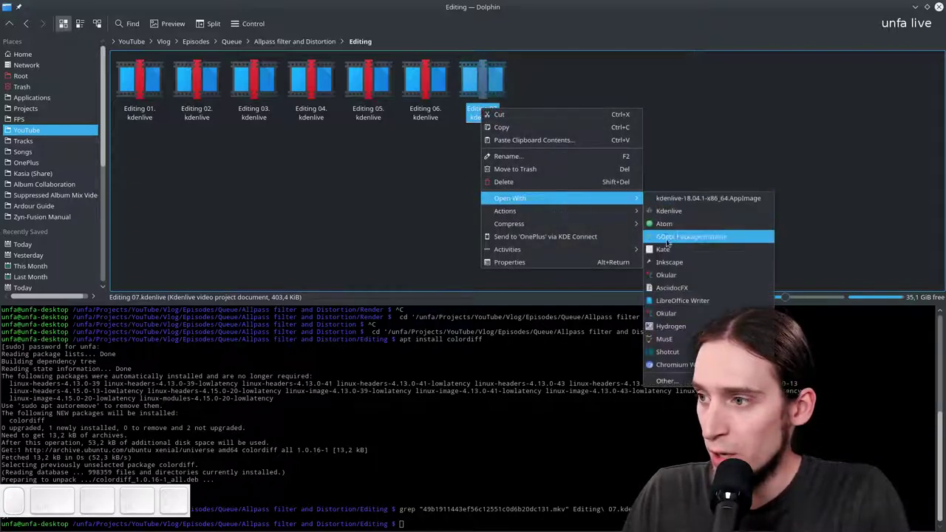
left_click(666, 251)
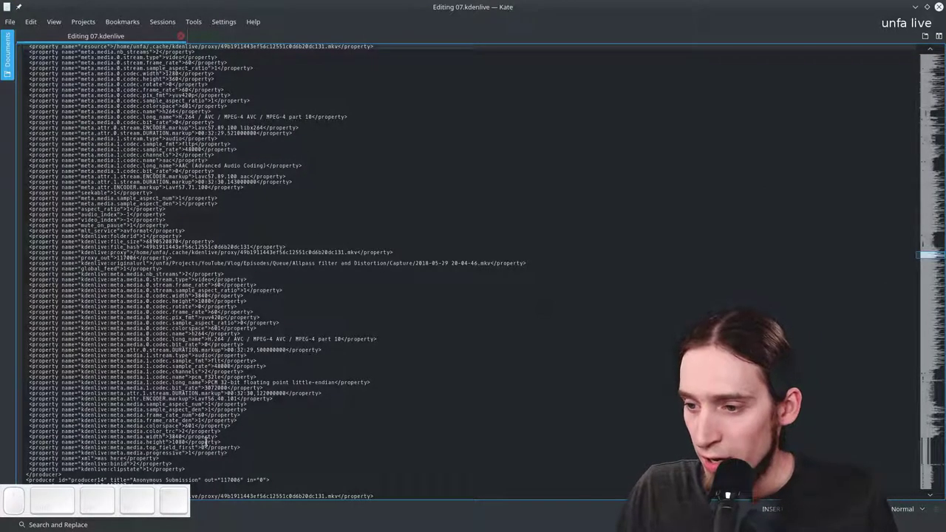
Select the kdenlive:proxy path line in the project XML, then return to Kdenlive.
scroll(277, 290, "down", 5)
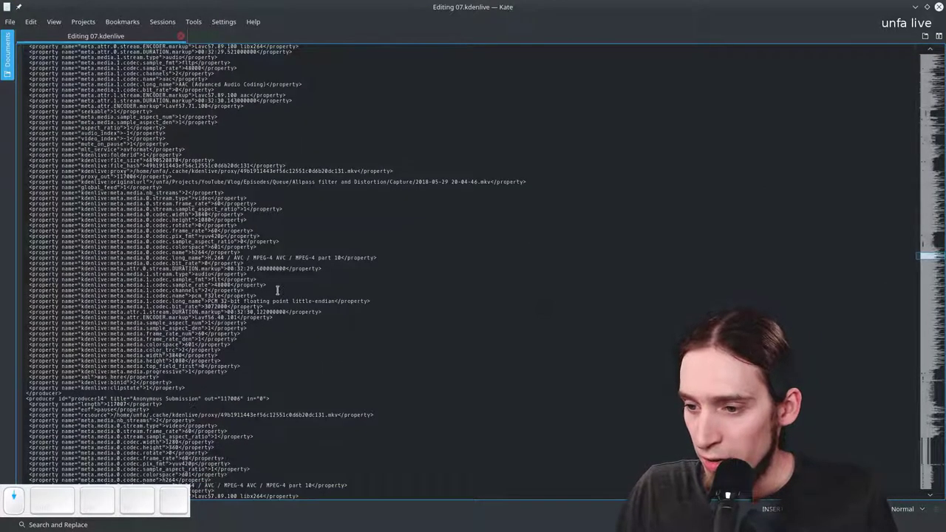
triple_click(398, 170)
key("alt+Tab")
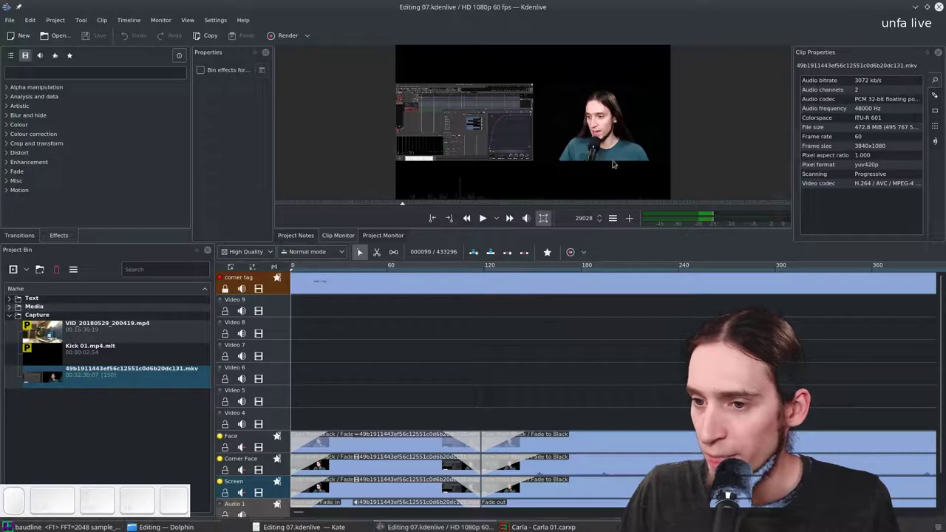
Copy the .mkv capture clip's name from the Project Bin, then switch to Kate.
right_click(89, 375)
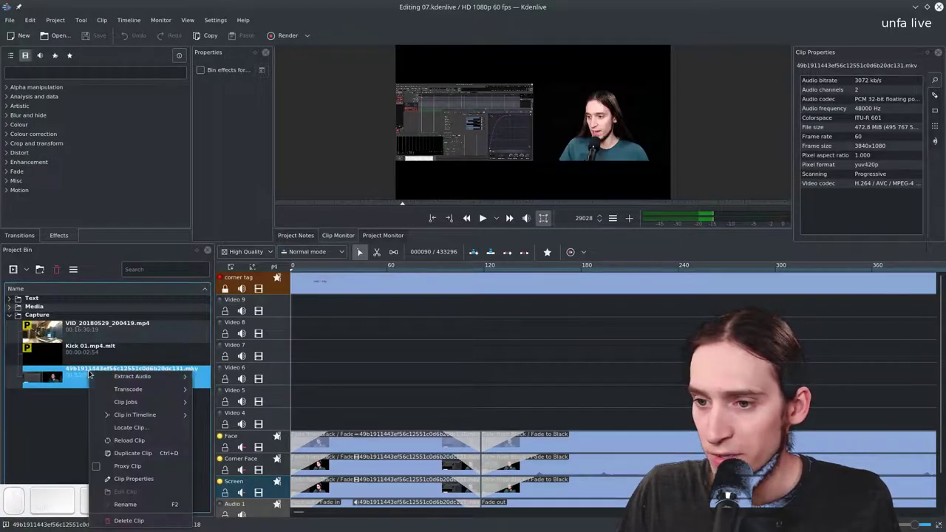
left_click(126, 504)
right_click(148, 373)
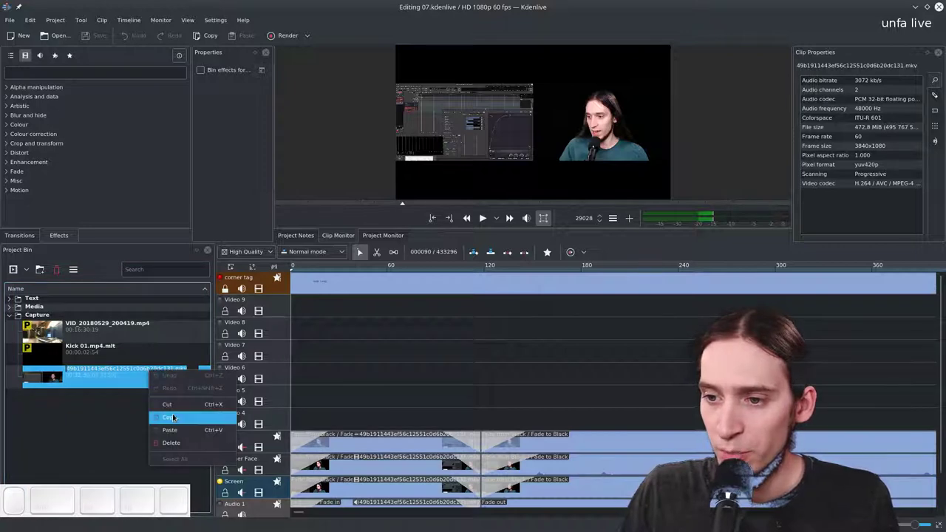
left_click(171, 418)
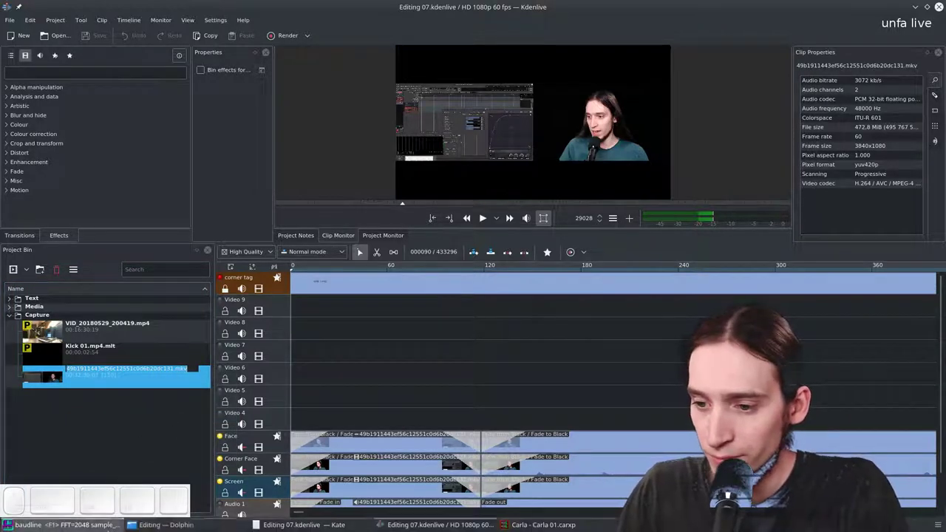
left_click(285, 526)
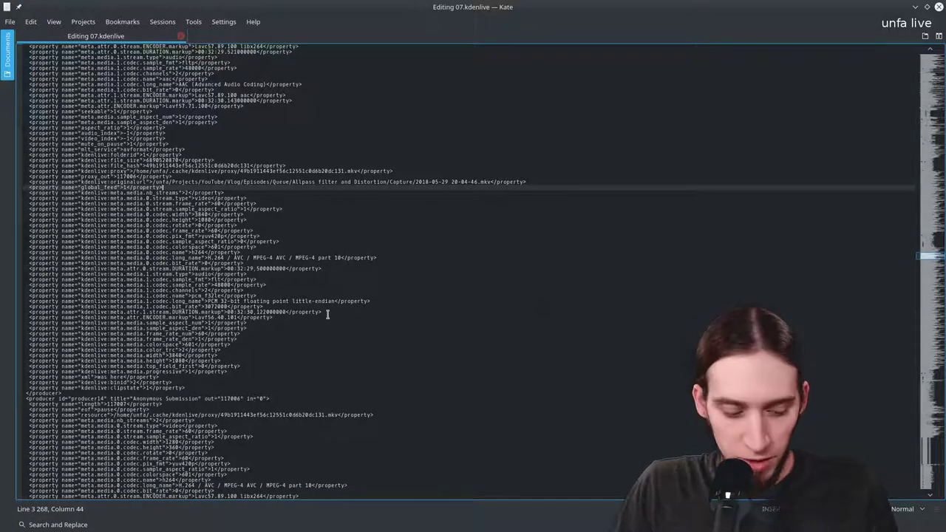
Search the XML for the pasted 49b1911443ef56c12551c0d6b20dc131.mkv name and jump to the next match.
key("ctrl+f")
key("ctrl+v")
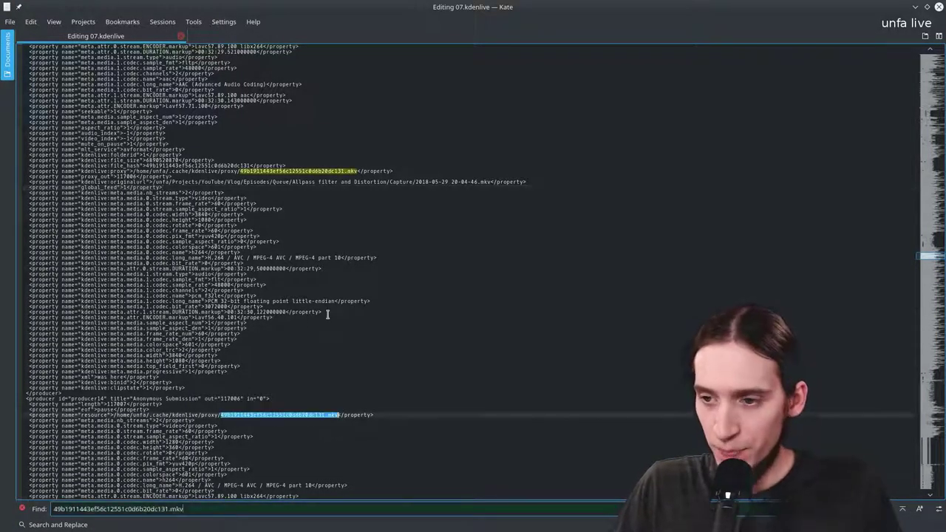
key("Return")
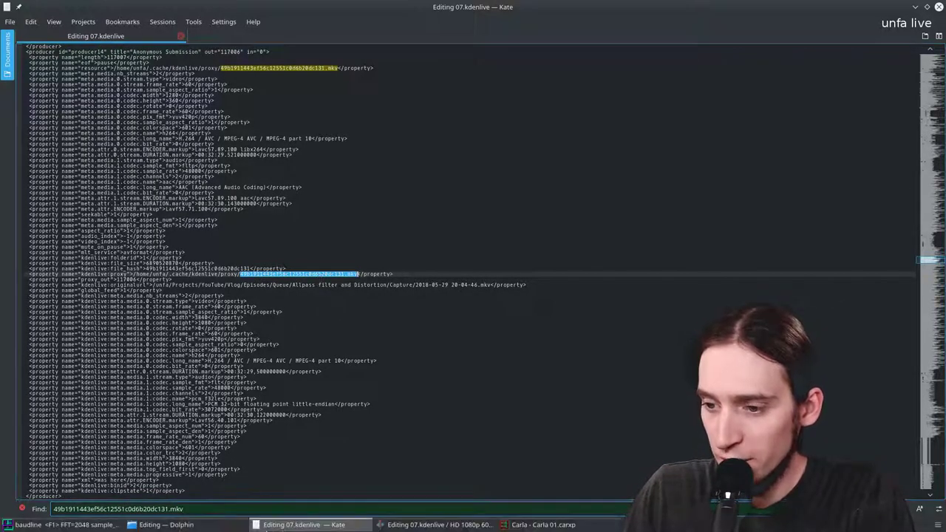
Recall the previous grep command in Dolphin's terminal.
left_click(159, 525)
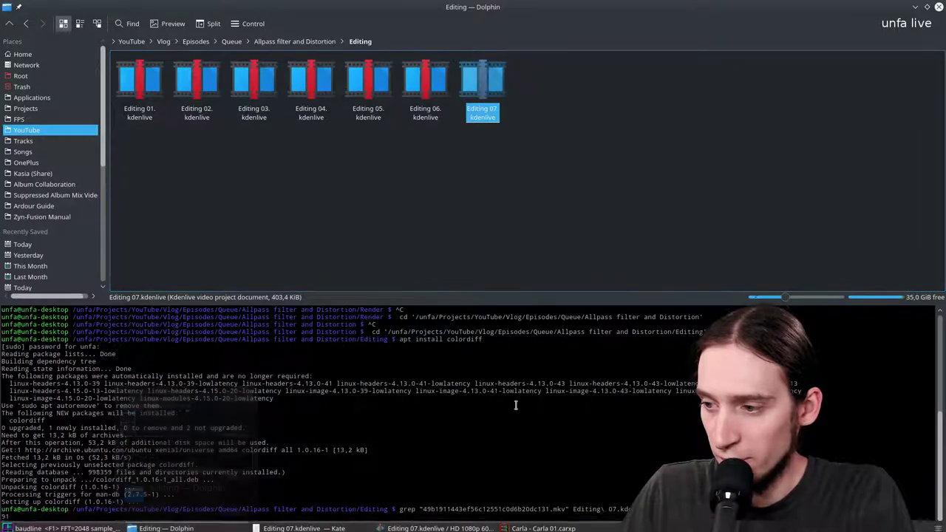
key("Up")
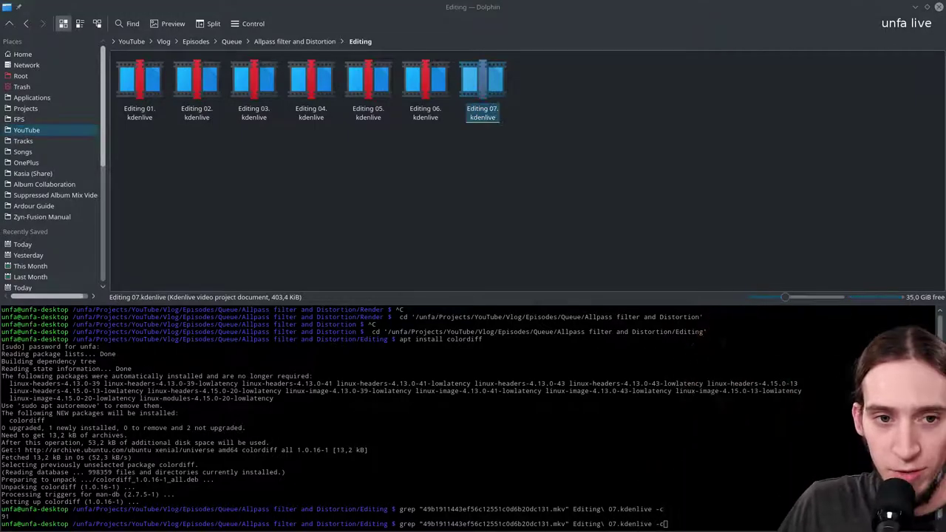
left_click(380, 489)
scroll(381, 489, "up", 5)
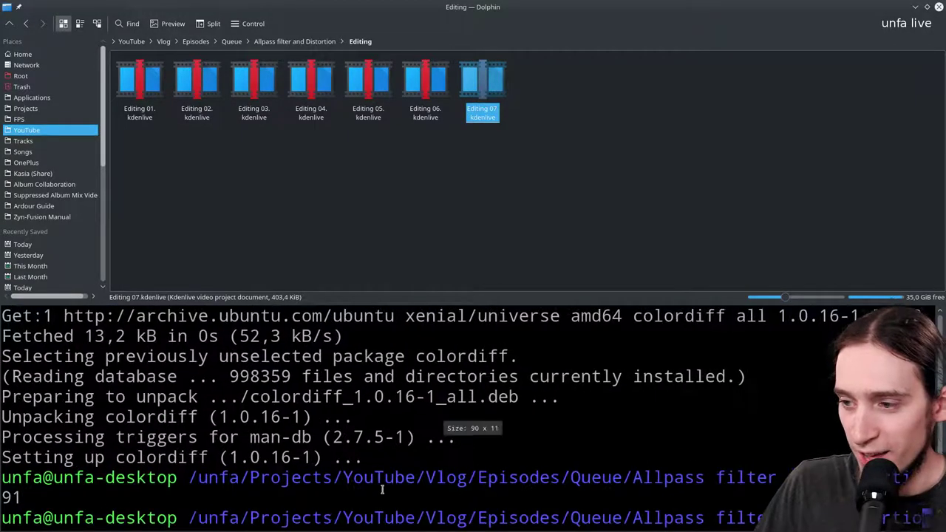
scroll(381, 489, "up", 2)
scroll(381, 490, "down", 2)
scroll(380, 489, "down", 3)
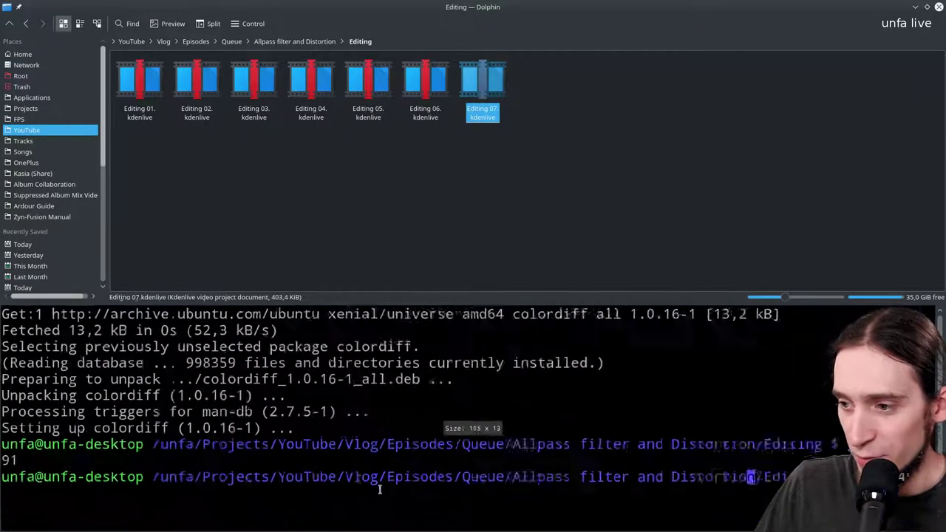
scroll(380, 489, "down", 2)
scroll(380, 490, "down", 1)
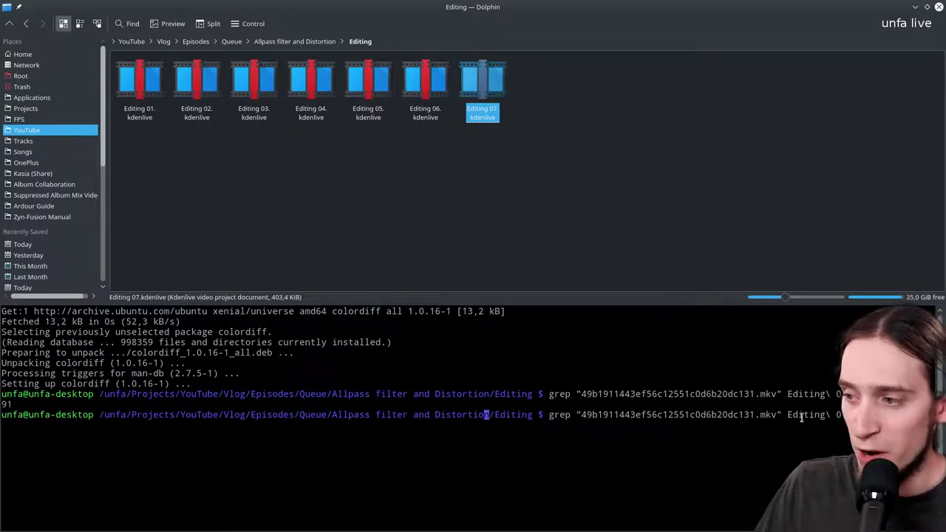
Edit the grep command's -c flag and run it to list every matching proxy line.
left_click_drag(581, 414, 858, 415)
left_click(475, 394)
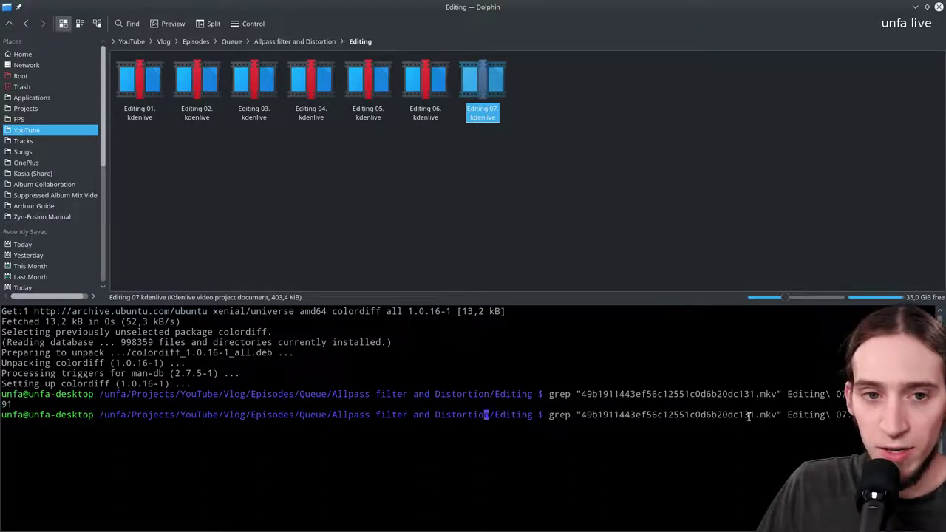
type("-c")
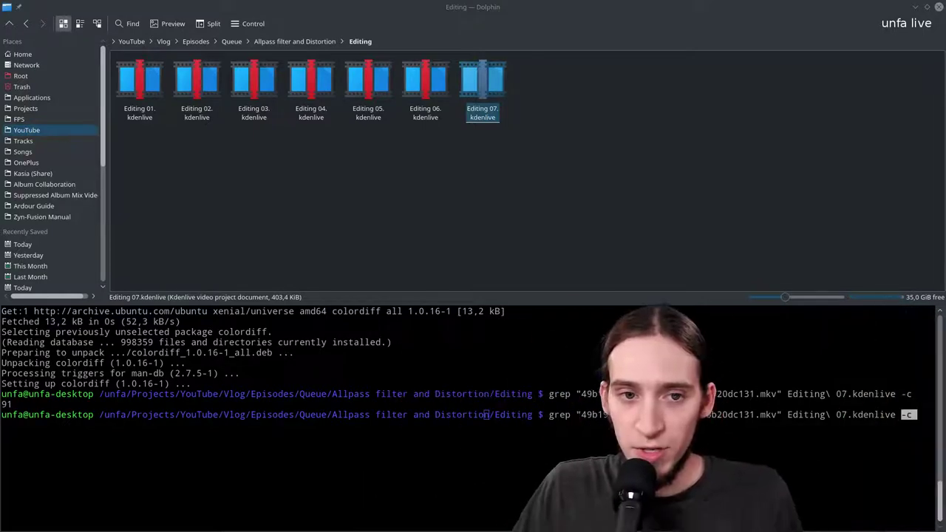
left_click(490, 306)
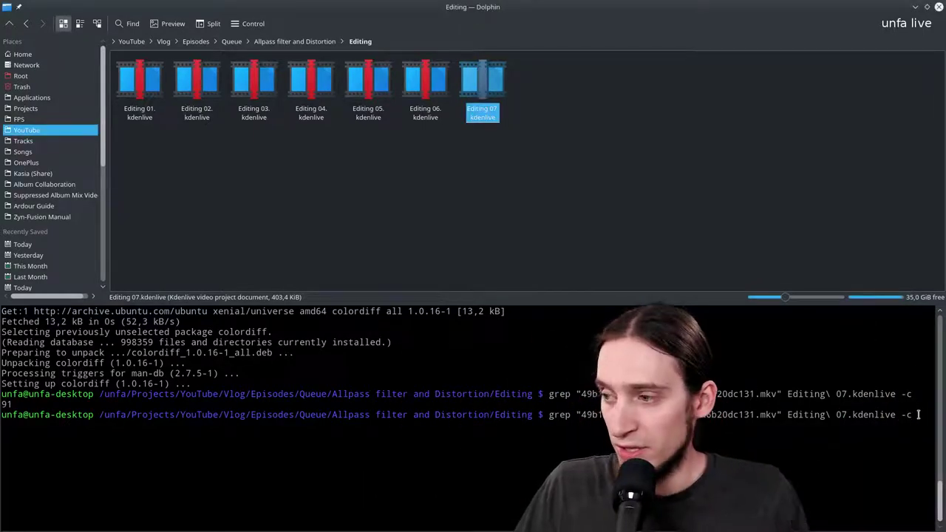
key("End")
key("Return")
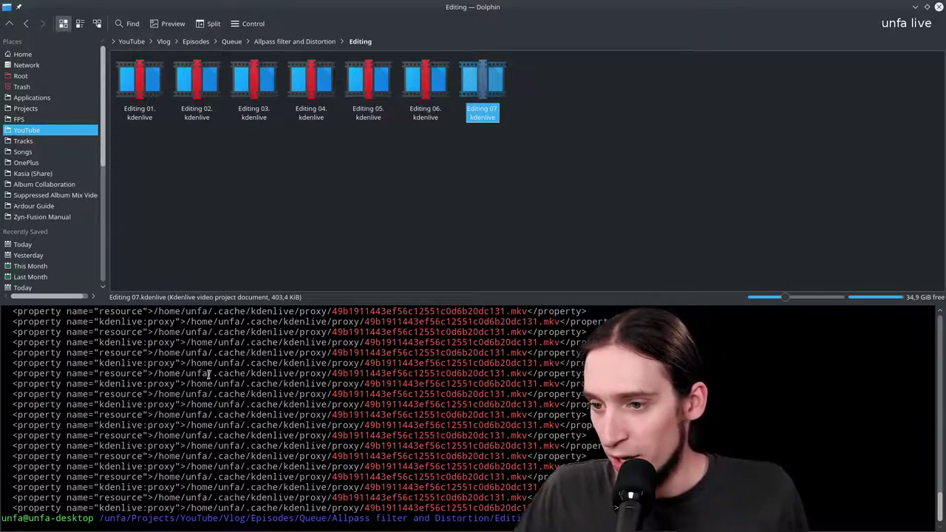
Copy the full .cache/kdenlive/proxy .mkv path from the grep output.
left_click_drag(184, 405, 583, 408)
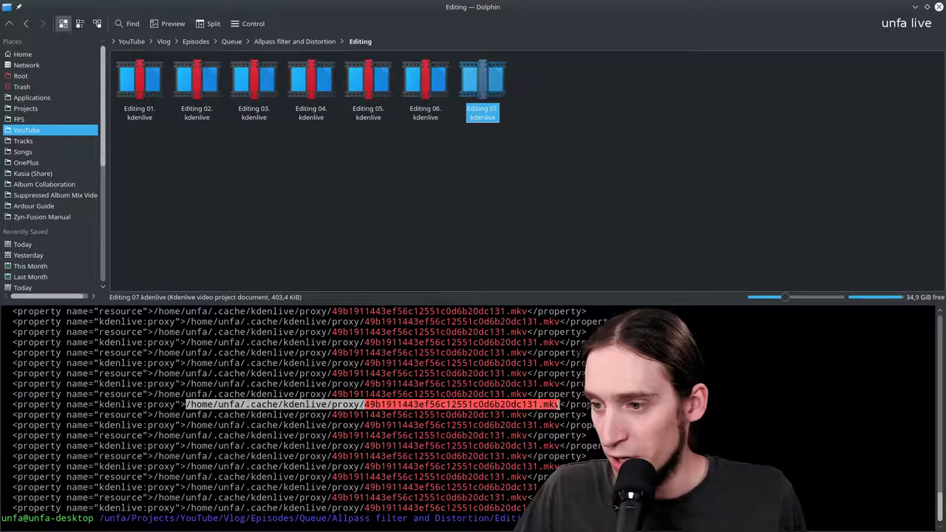
right_click(532, 405)
left_click(553, 270)
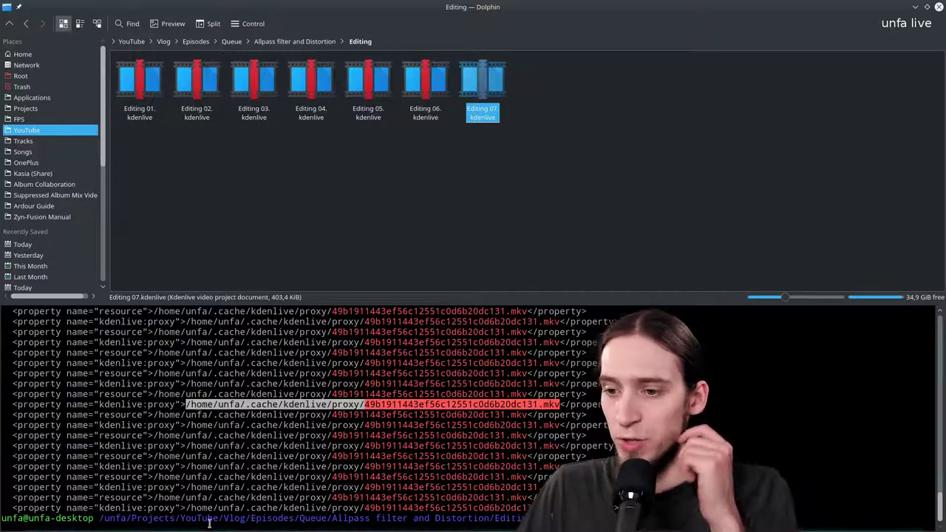
mouse_move(207, 530)
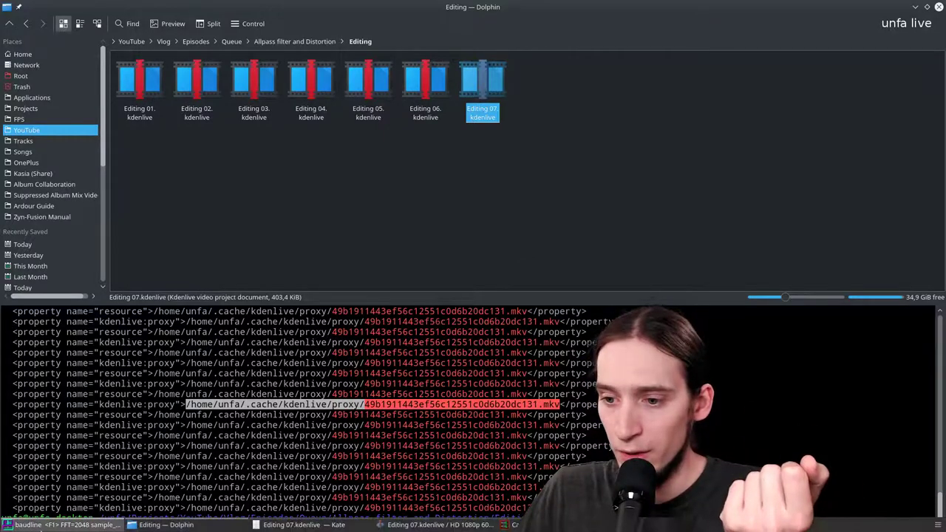
Search all open files in Kate for the pasted proxy path, finding 91 matches.
left_click(295, 525)
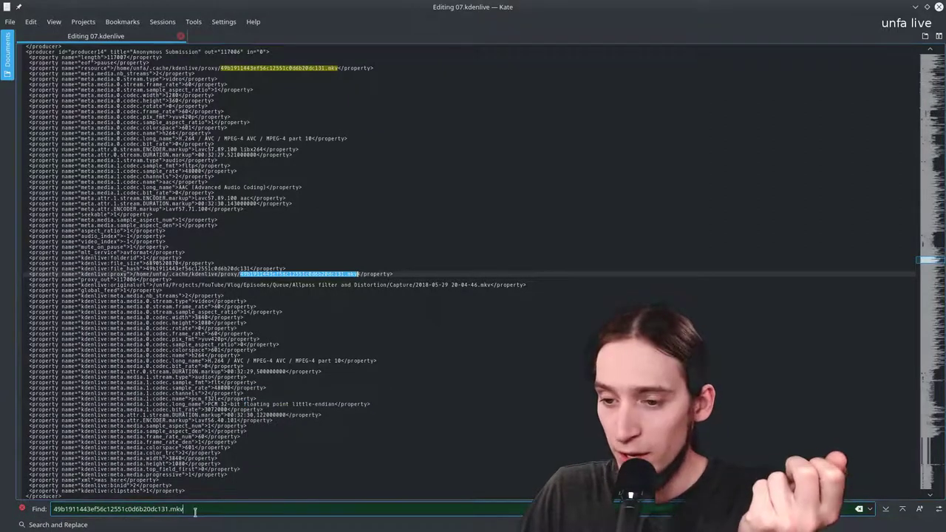
key("ctrl+alt+f")
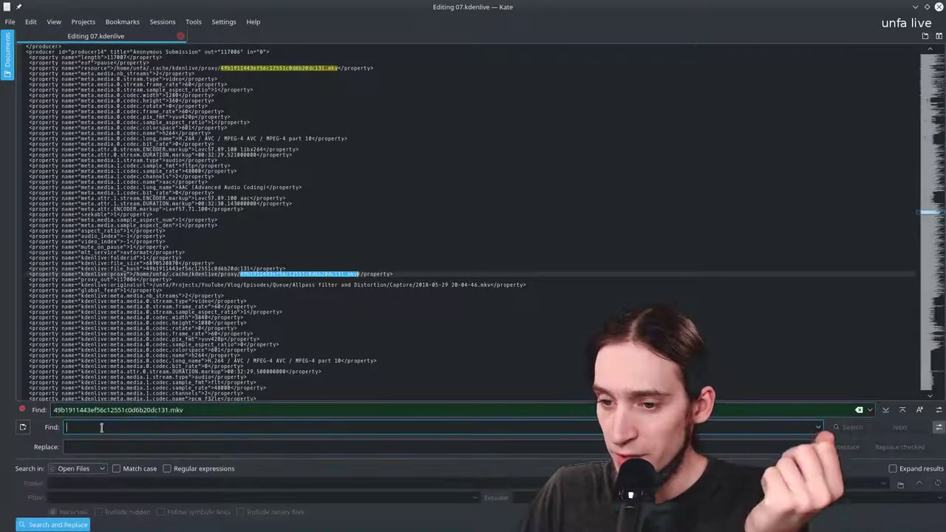
key("ctrl+v")
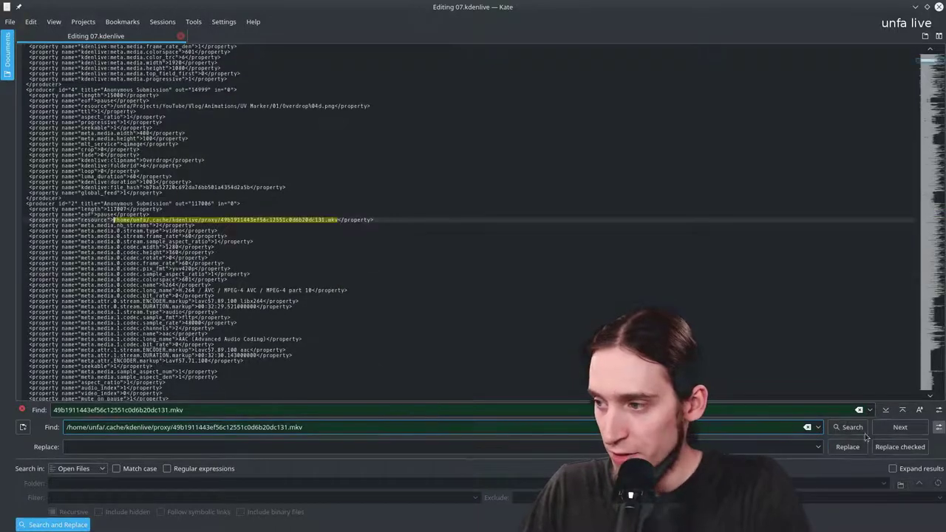
left_click(849, 427)
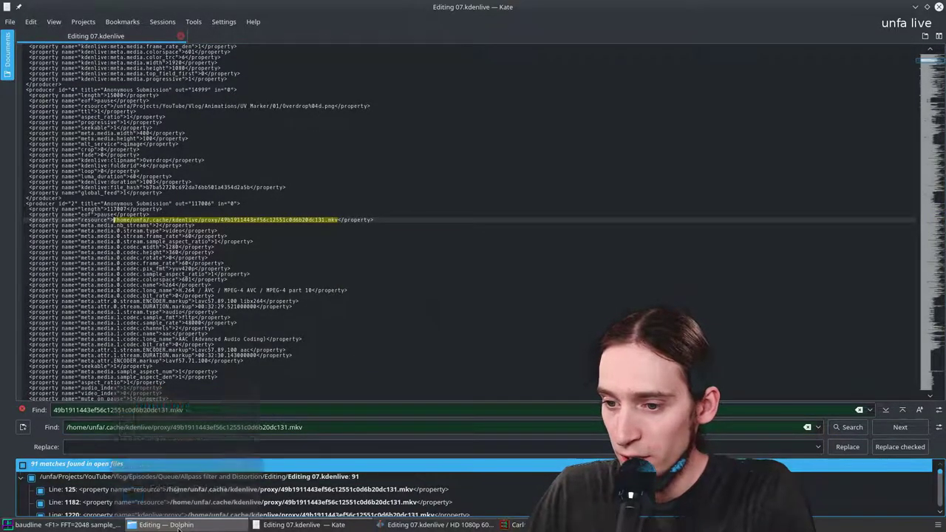
Rerun the grep -c count in Dolphin's terminal, confirming 91 lines.
left_click(137, 525)
scroll(295, 410, "up", 10)
scroll(296, 410, "down", 10)
key("Return")
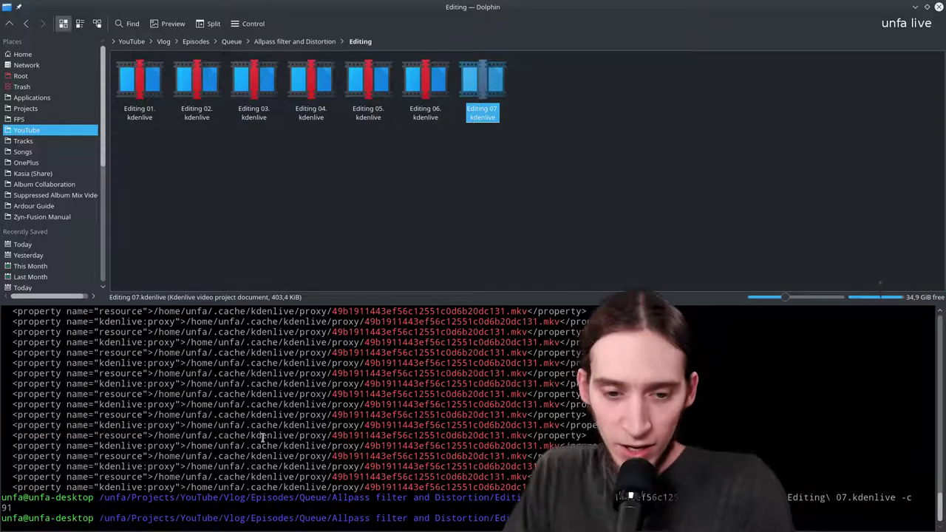
Return to Kdenlive showing the Editing 07 project timeline.
left_click(436, 525)
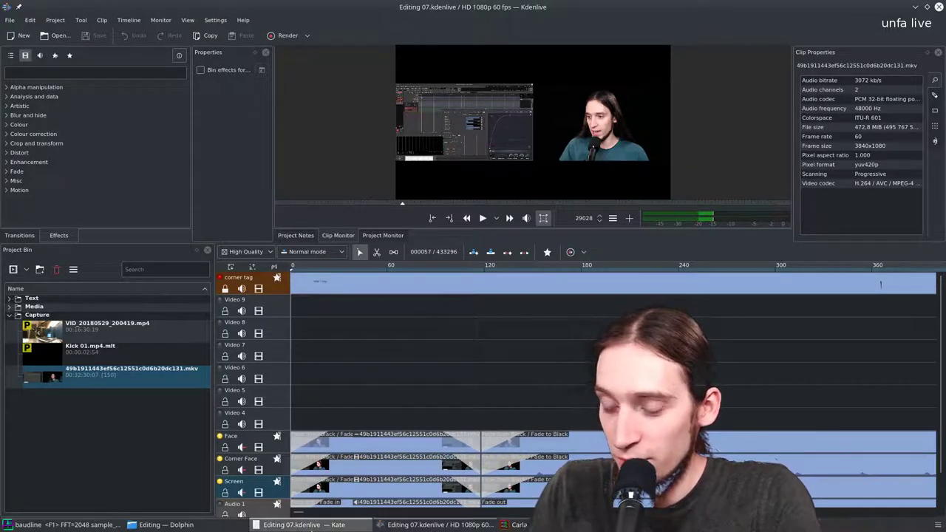
In Kate, review the proxy path search term and the codec width and height (360) lines in the XML.
left_click(319, 528)
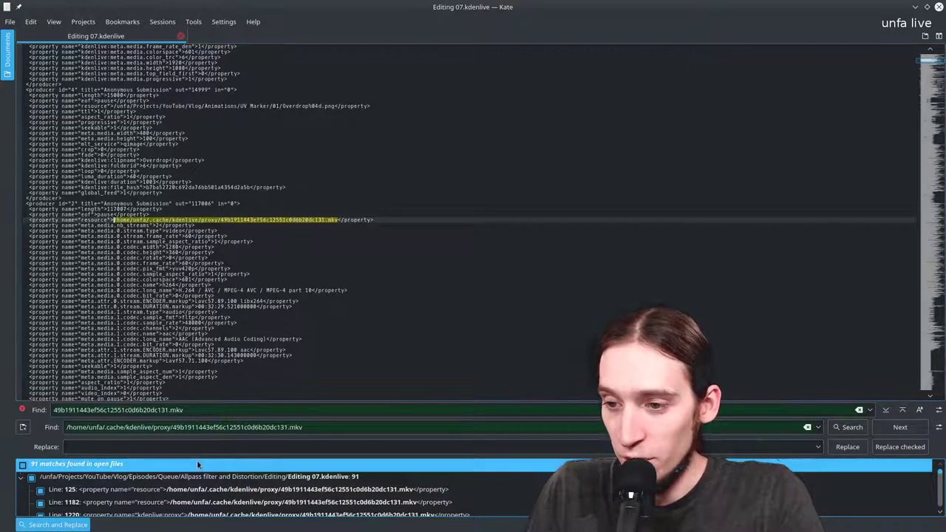
left_click_drag(305, 428, 12, 424)
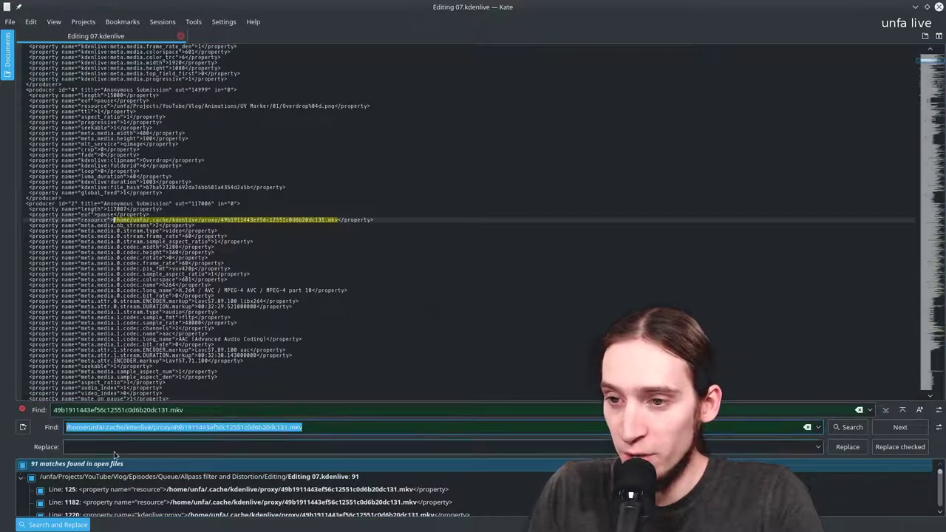
left_click(219, 302)
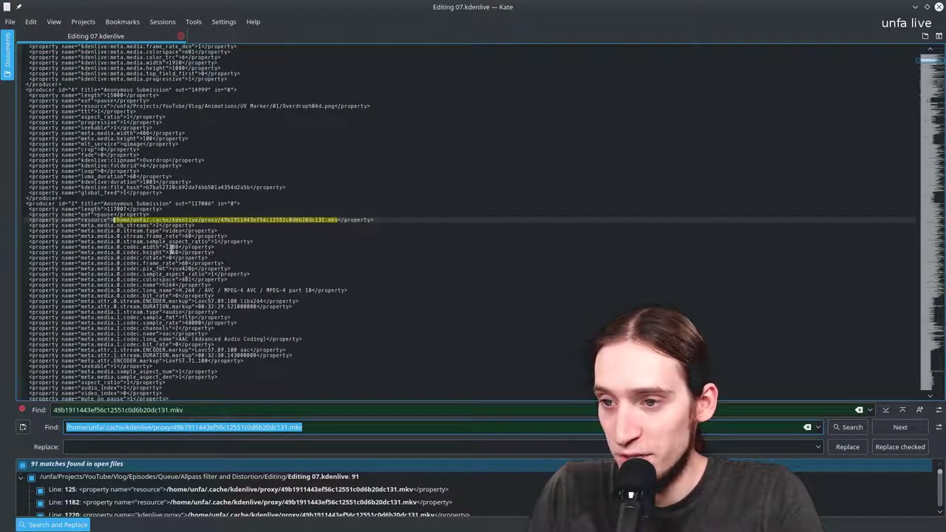
left_click(177, 246)
double_click(174, 252)
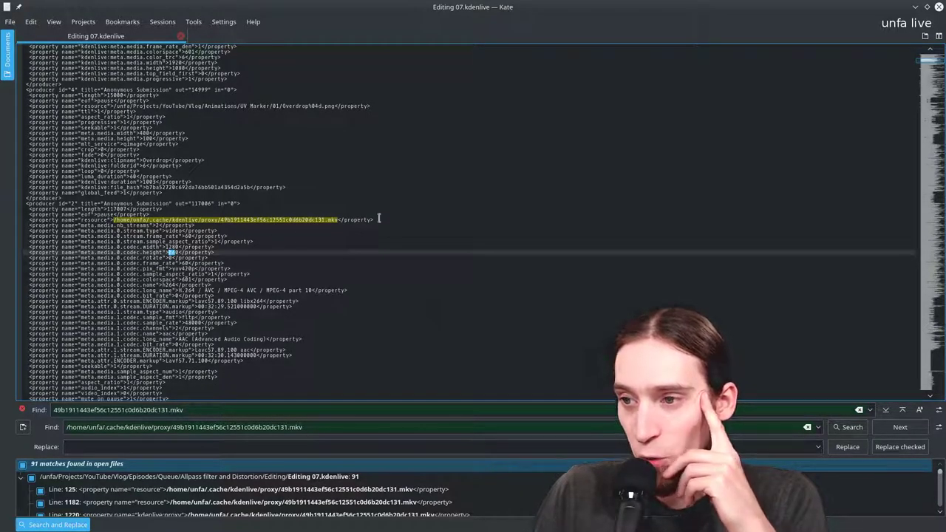
Browse the XML around the proxy resource path, then bring Kdenlive back to the front.
left_click(339, 220)
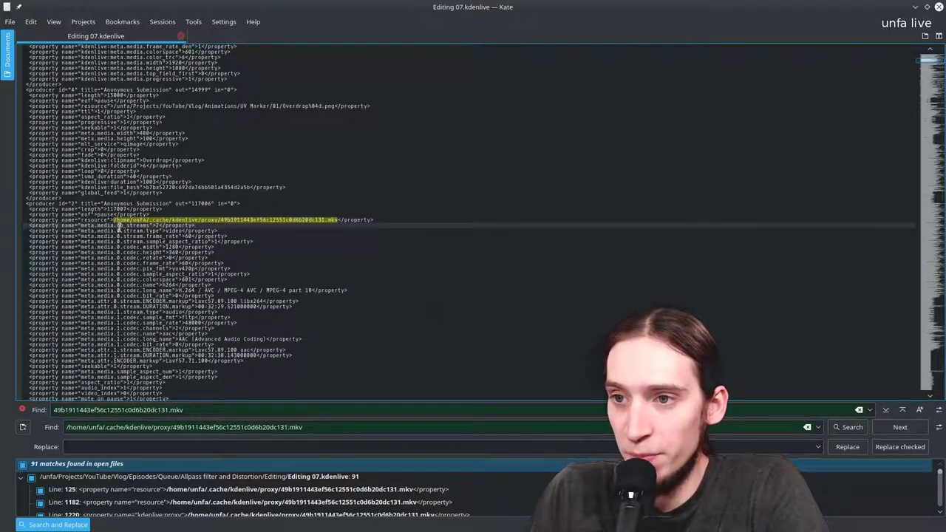
left_click(80, 211)
scroll(96, 225, "up", 20)
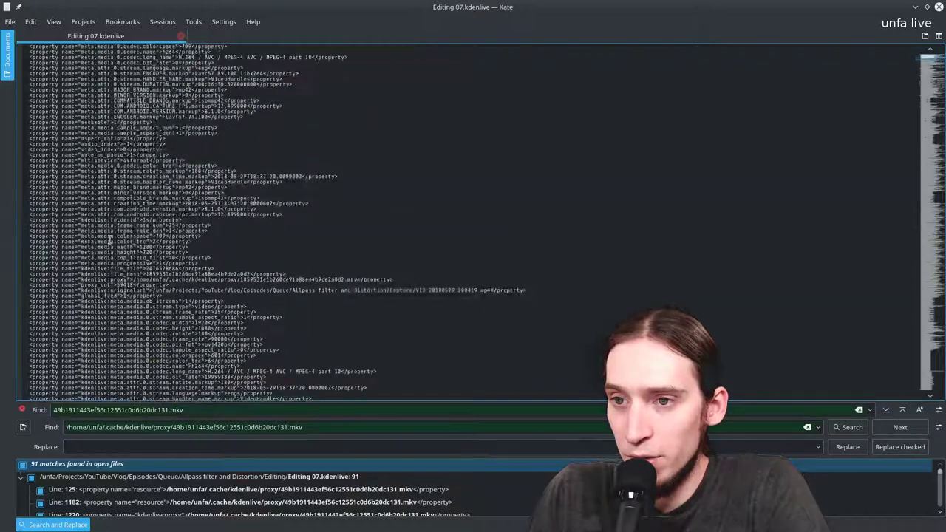
scroll(106, 180, "down", 20)
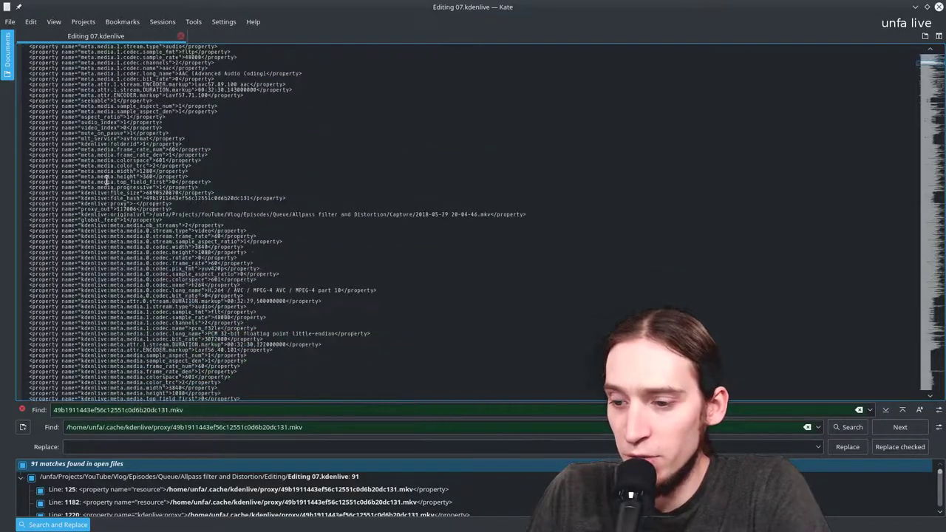
mouse_move(414, 526)
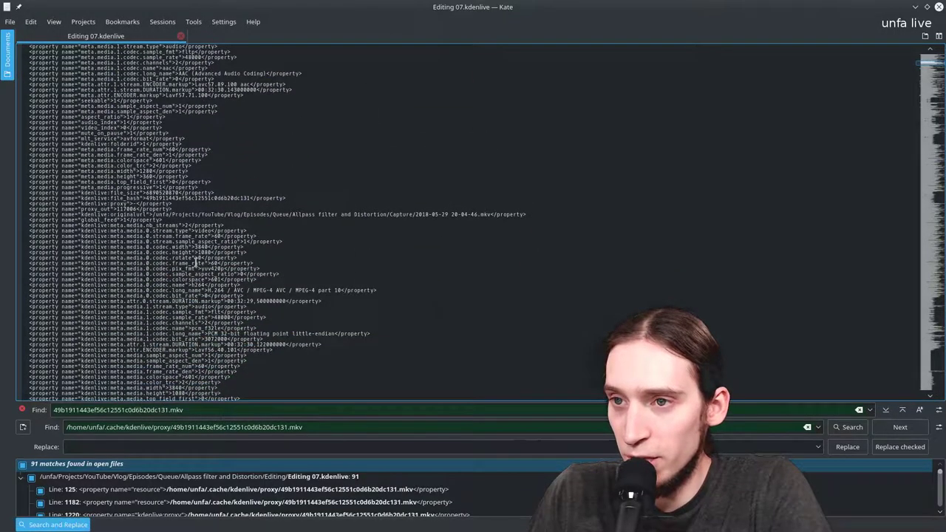
scroll(200, 264, "down", 15)
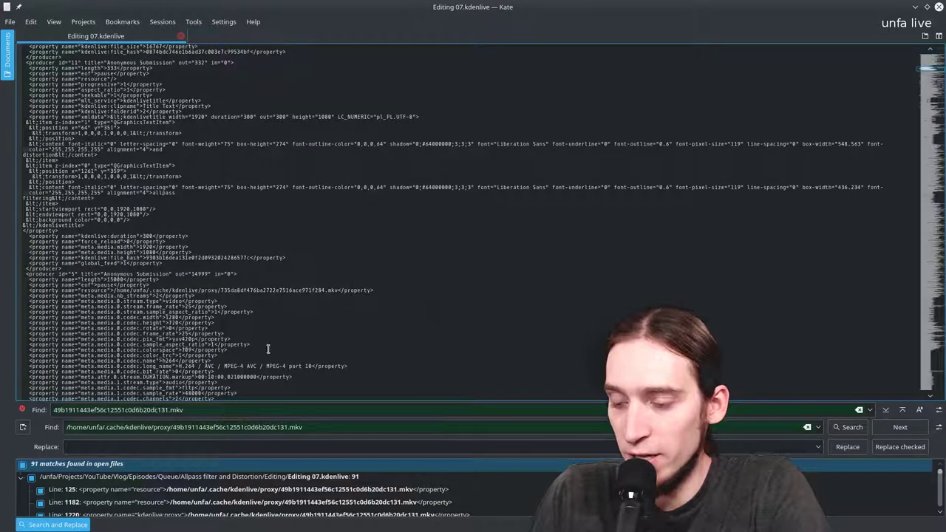
left_click(379, 524)
left_click(87, 381)
right_click(87, 378)
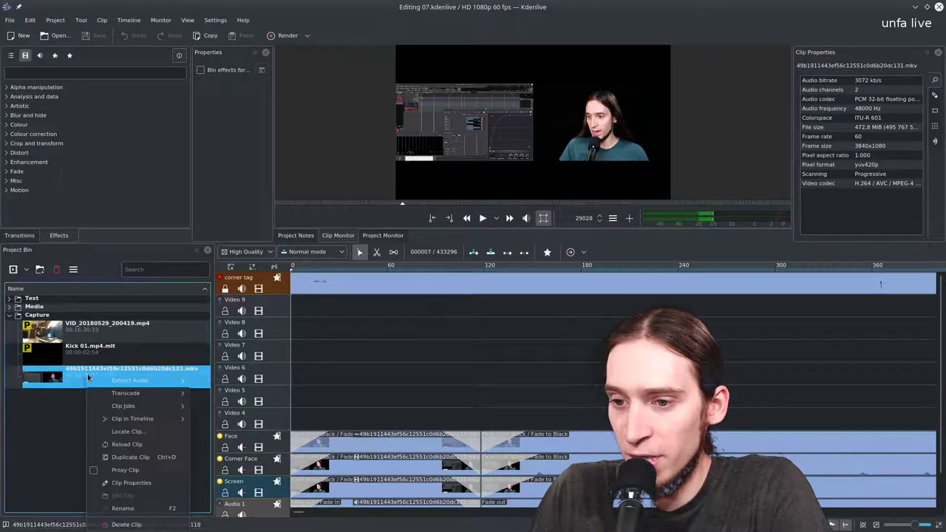
mouse_move(147, 395)
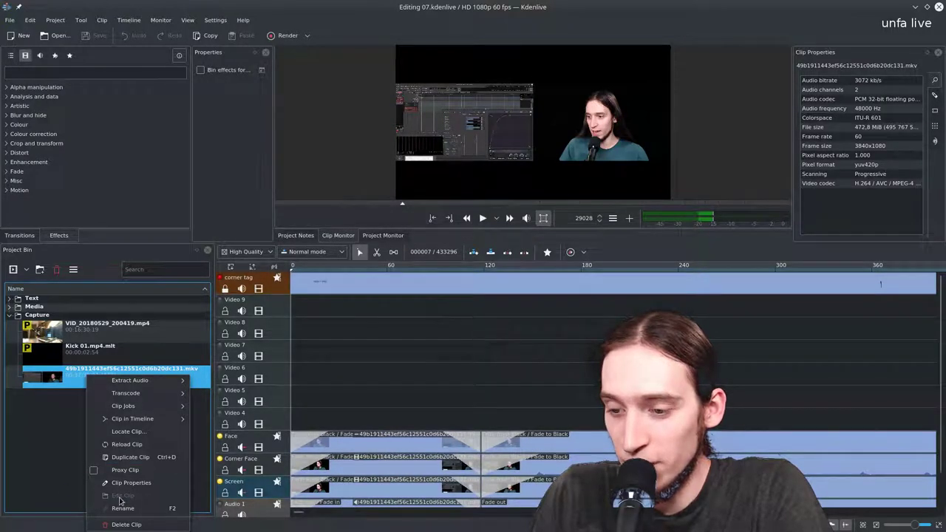
Review Configure Kdenlive's Timeline and Environment pages (default folders, external apps, media types), then close with OK.
left_click(9, 463)
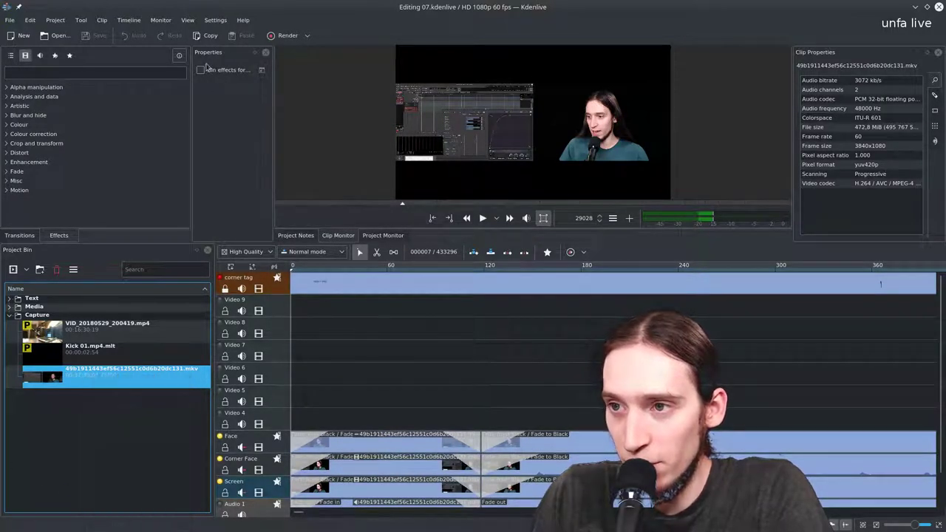
left_click(210, 20)
left_click(230, 224)
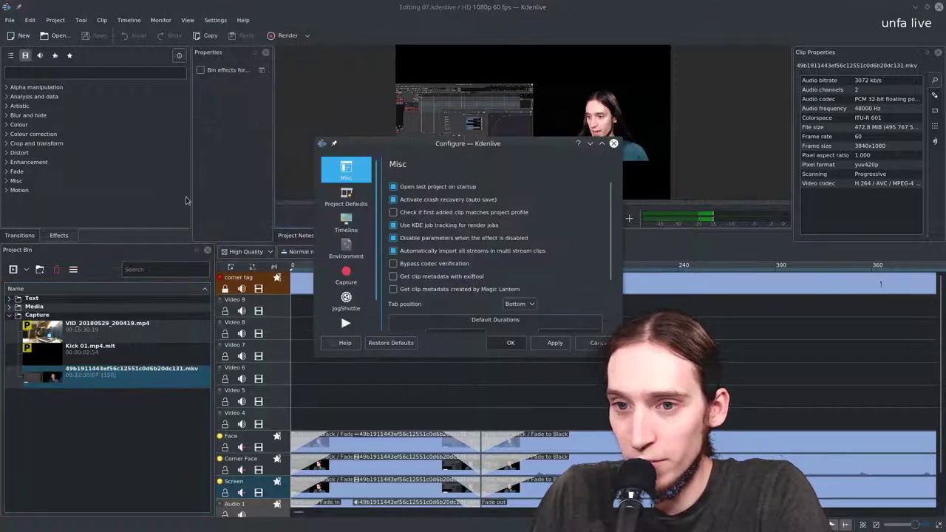
left_click(351, 224)
left_click(346, 250)
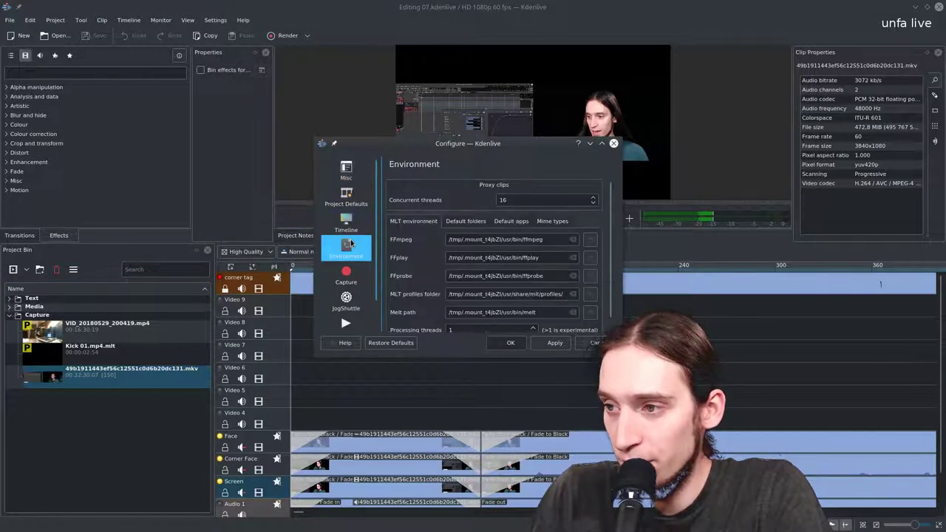
left_click(470, 222)
left_click(511, 221)
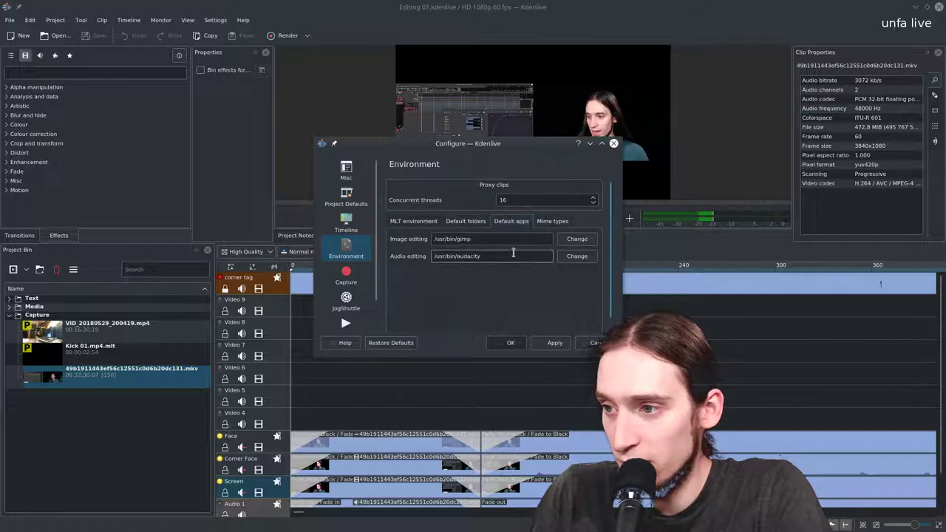
left_click(507, 256)
left_click(552, 222)
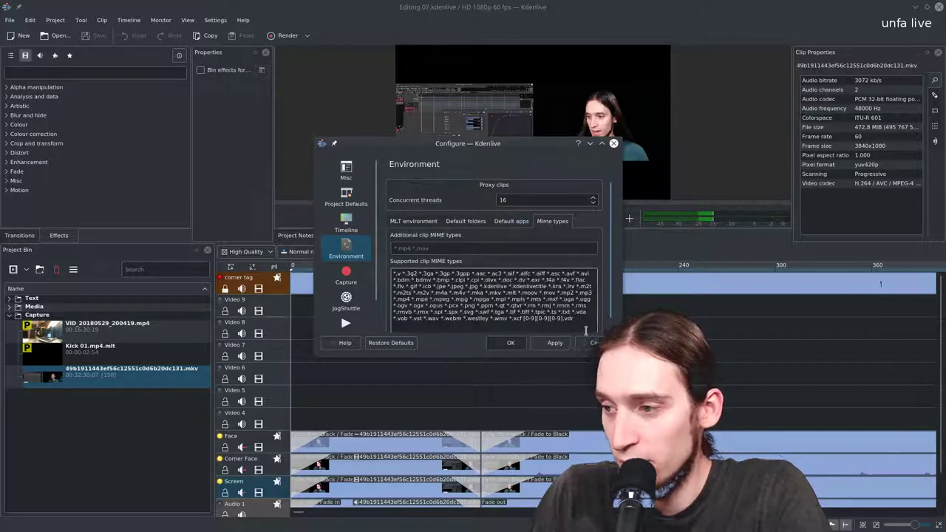
left_click(510, 343)
Inspect the Capture and Media bin menus, open the vocal image clip externally, and return to Dolphin.
right_click(108, 317)
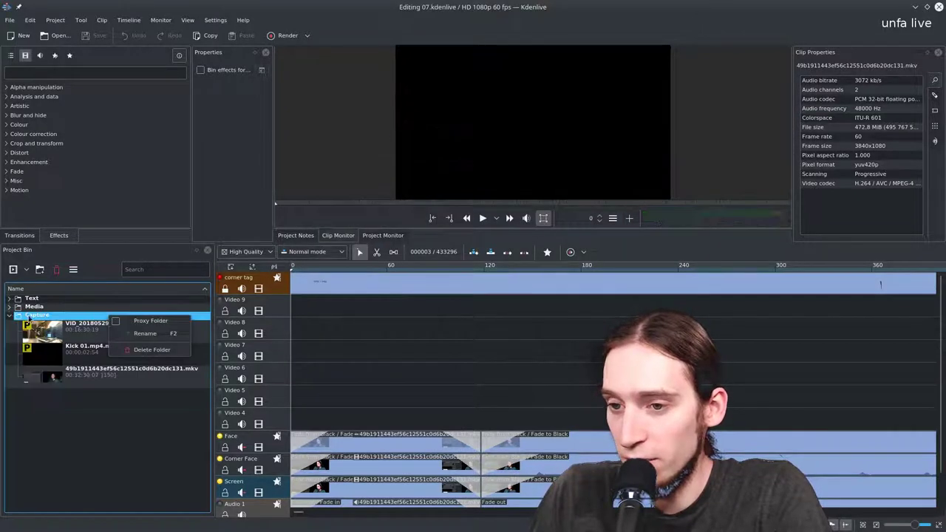
left_click(7, 310)
left_click(9, 306)
left_click(87, 376)
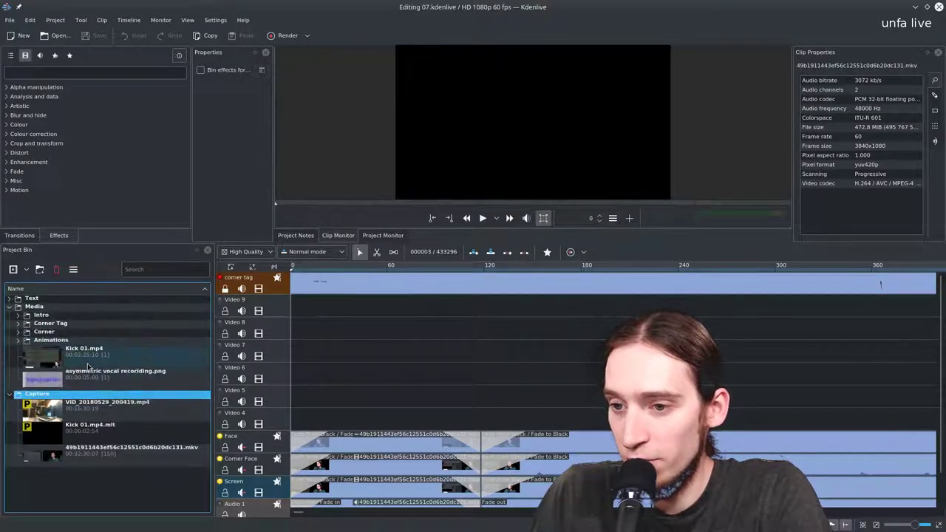
right_click(87, 376)
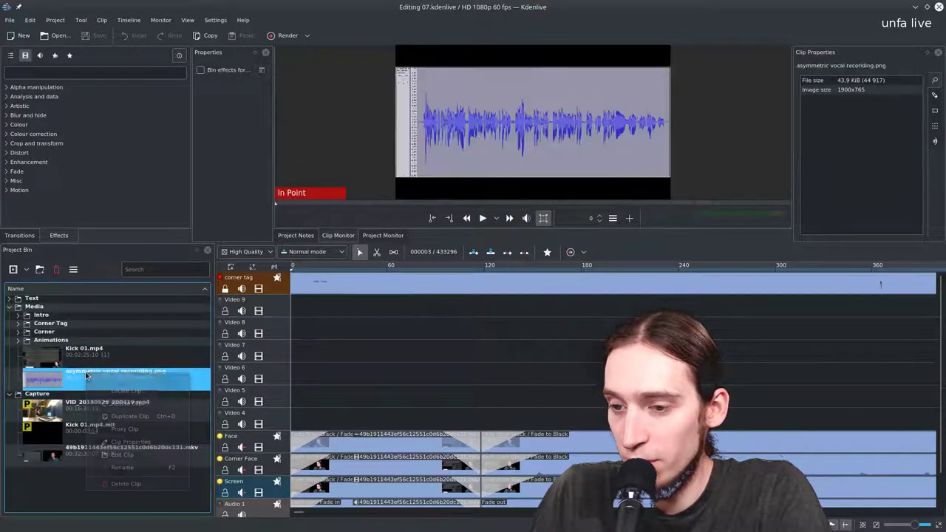
left_click(137, 460)
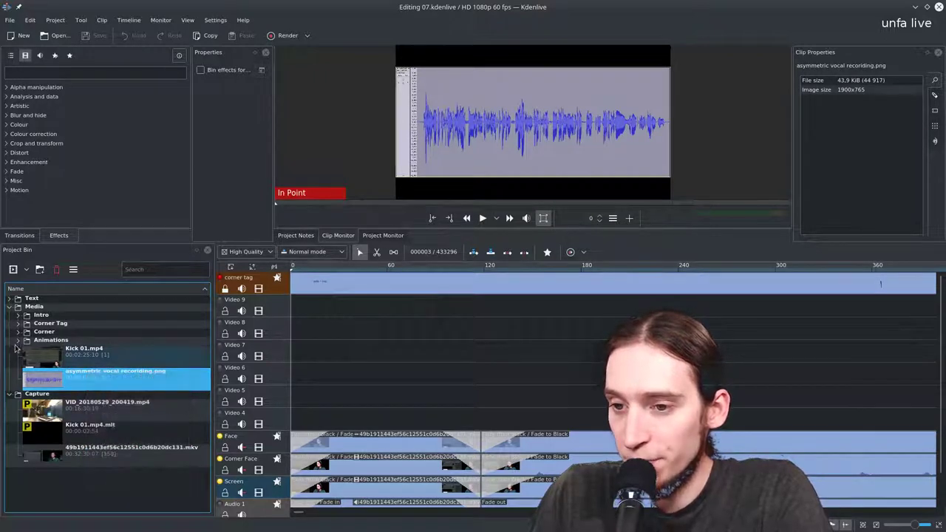
left_click(9, 306)
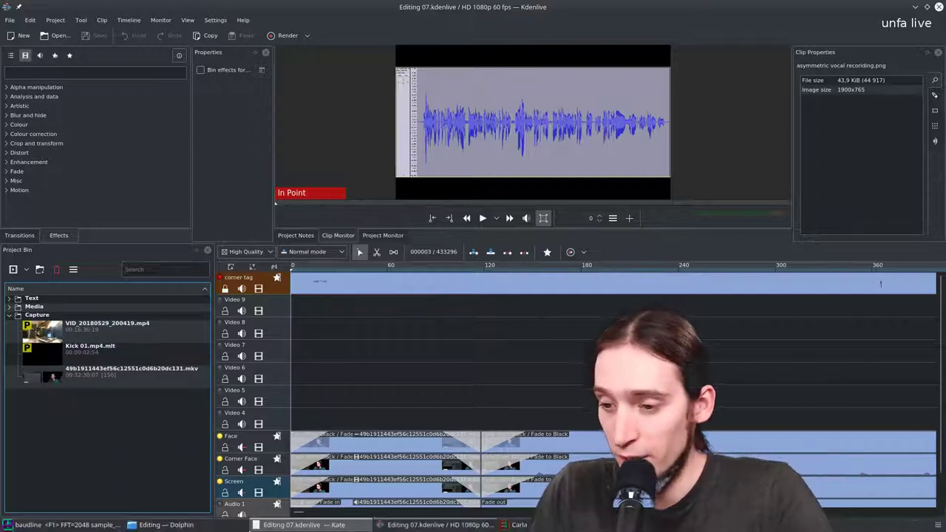
left_click(166, 525)
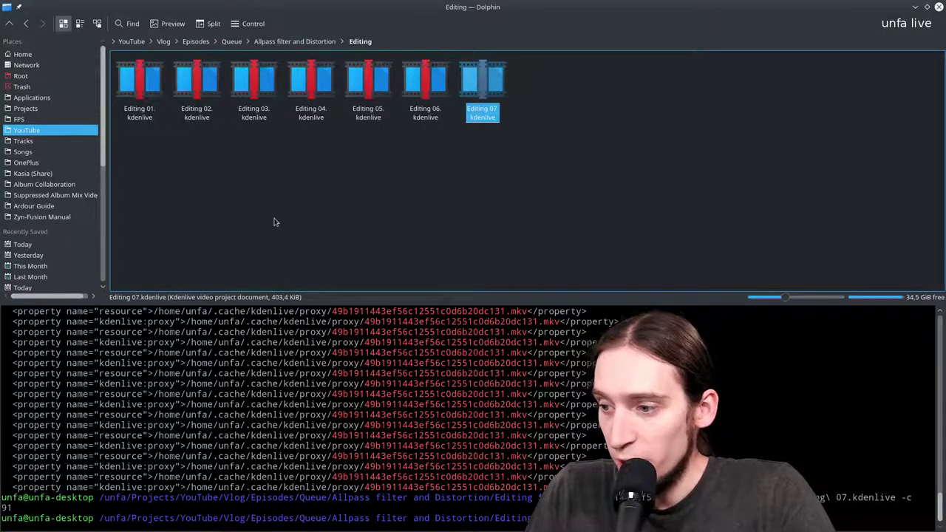
Go up from Editing, open the Capture folder, and list its files in Details view with sizes.
left_click(240, 181)
left_click(9, 24)
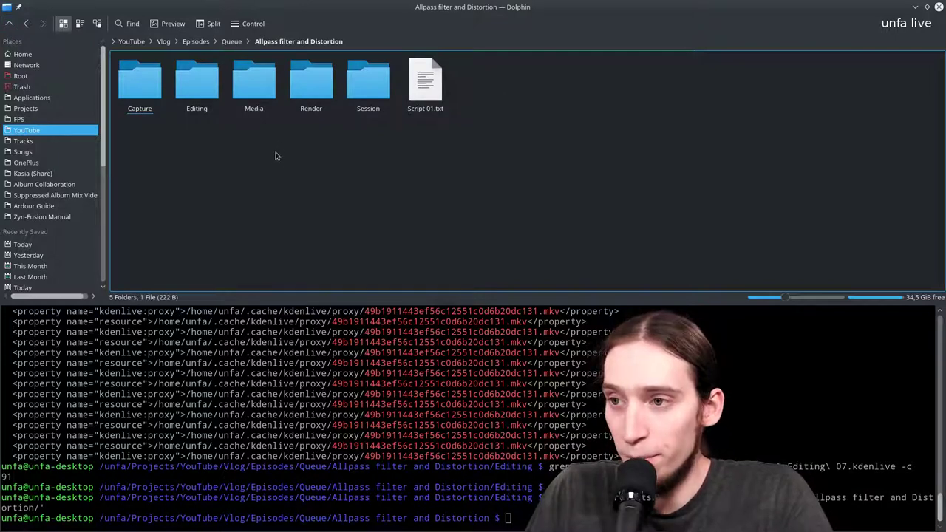
left_click(140, 81)
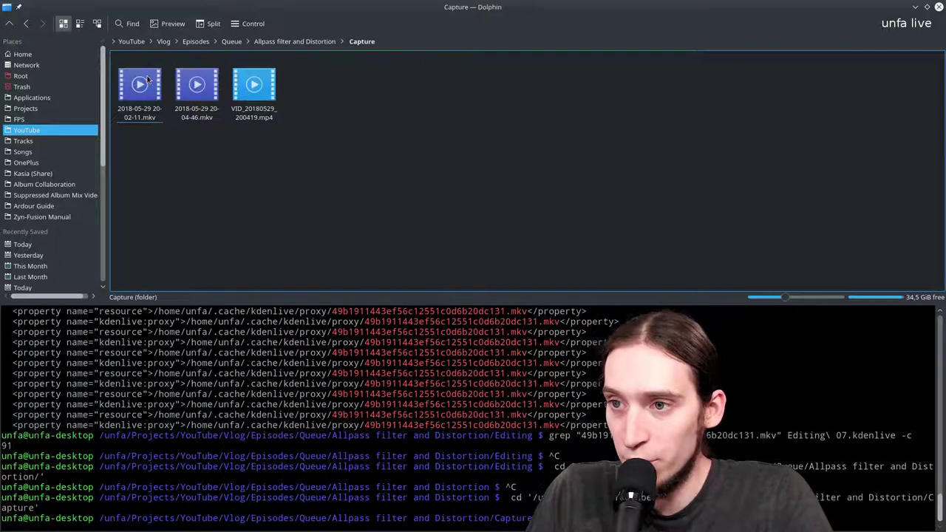
left_click(97, 23)
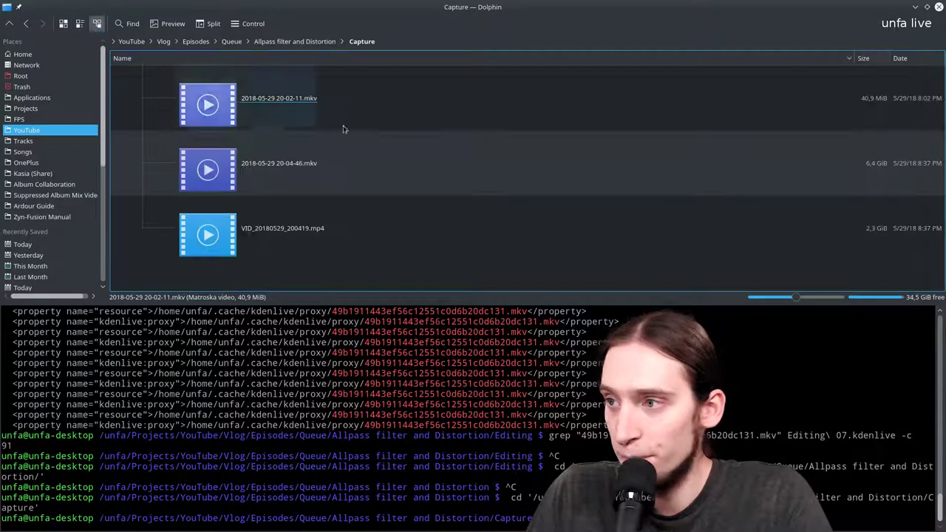
left_click(318, 170)
left_click(346, 173)
right_click(288, 166)
left_click(330, 318)
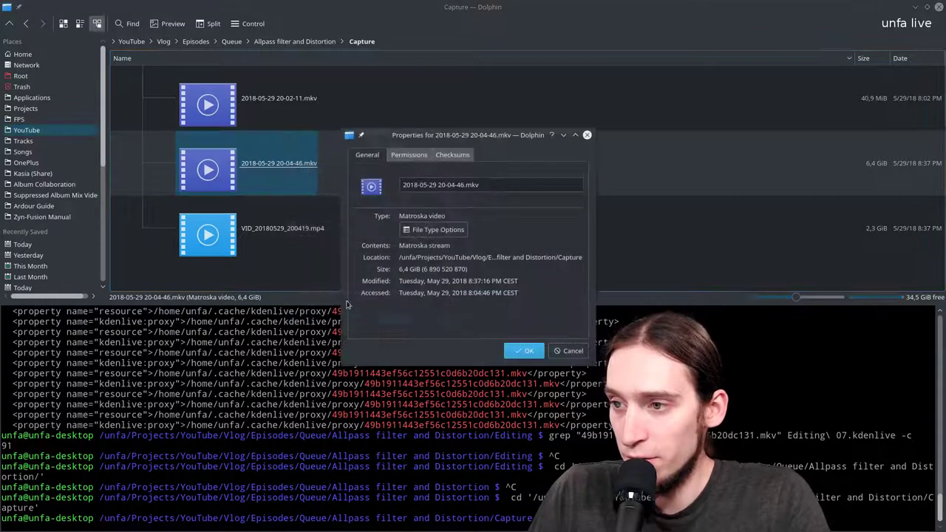
left_click(587, 135)
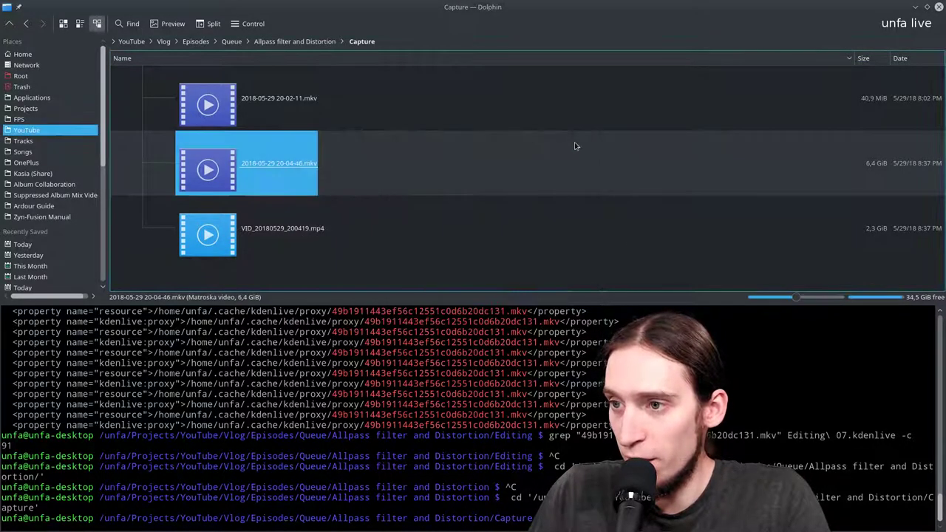
left_click(301, 275)
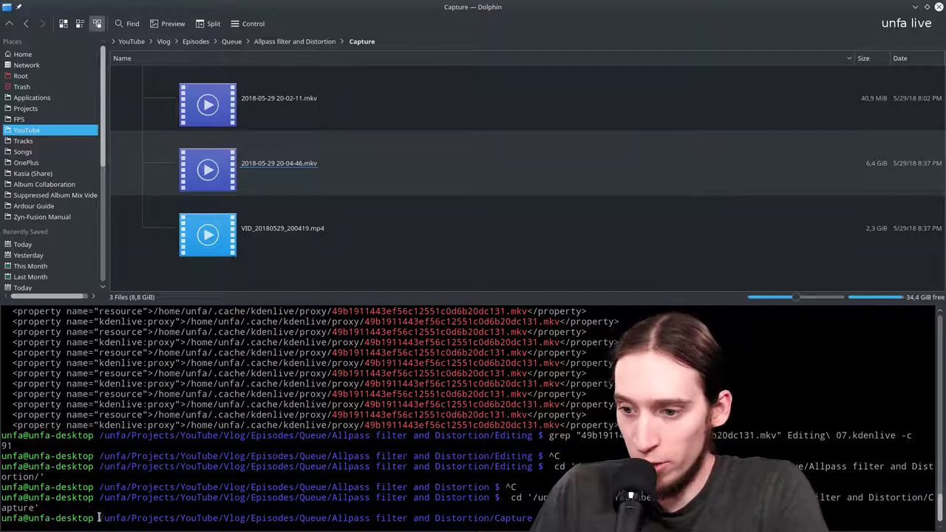
Copy the Capture folder path from the terminal and paste it as Kate's replacement text.
left_click_drag(100, 518, 529, 520)
right_click(521, 521)
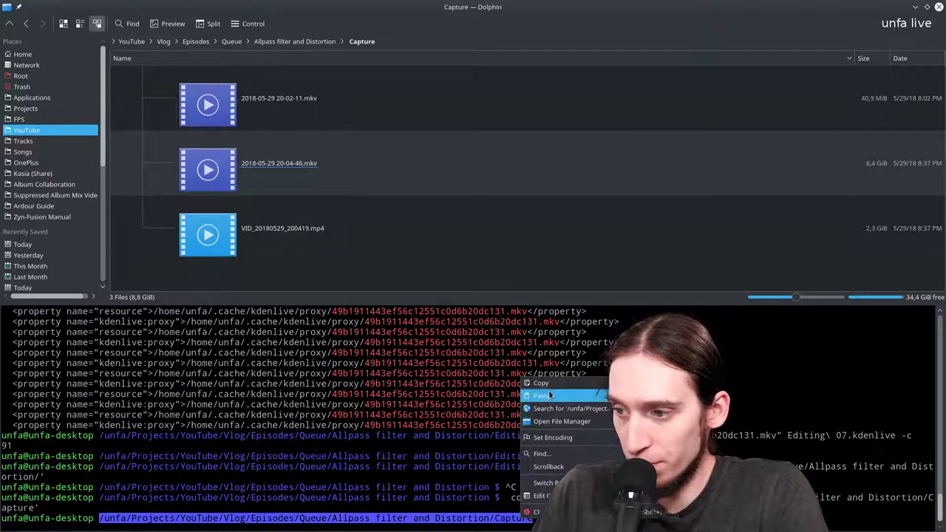
left_click(540, 382)
left_click(304, 525)
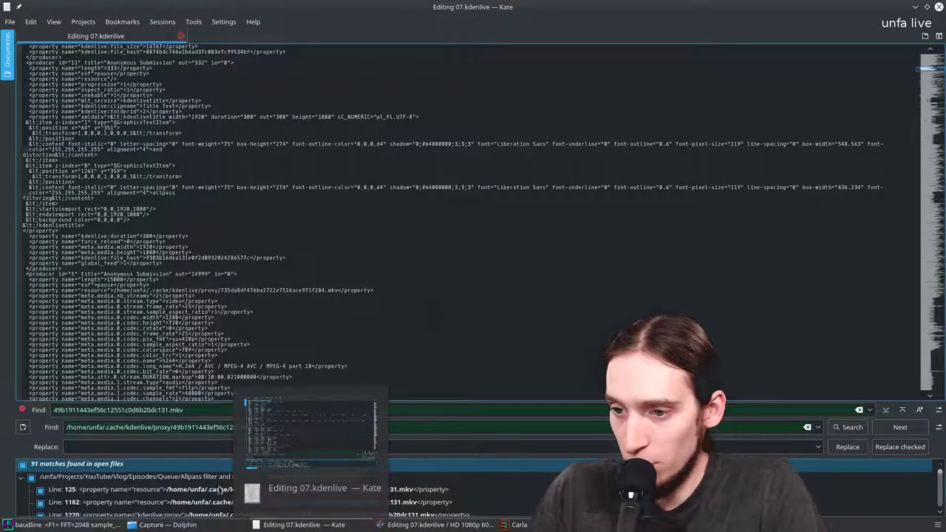
left_click(87, 447)
key("ctrl+v")
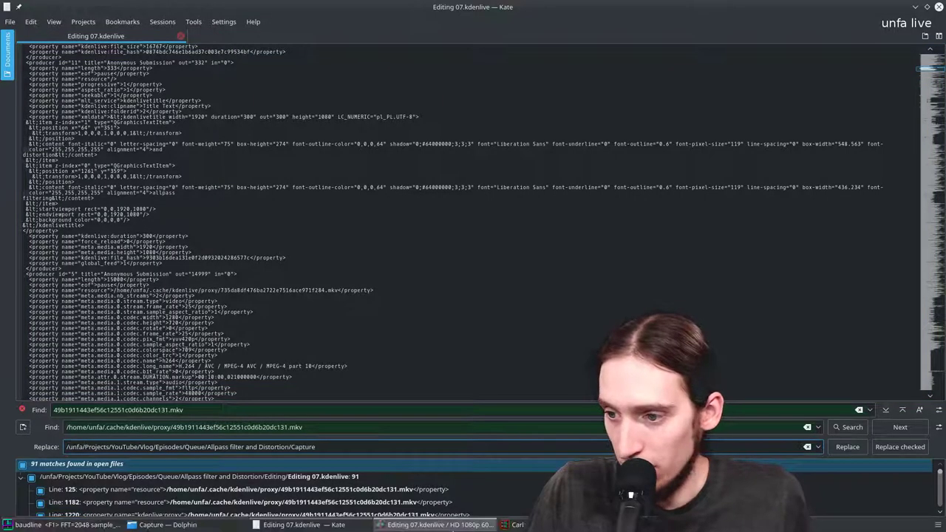
left_click(141, 525)
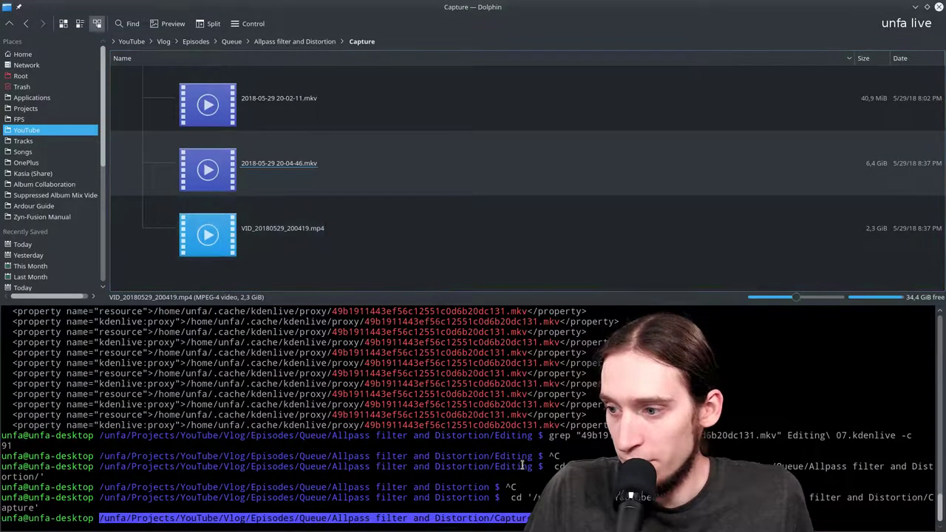
left_click_drag(296, 144, 369, 173)
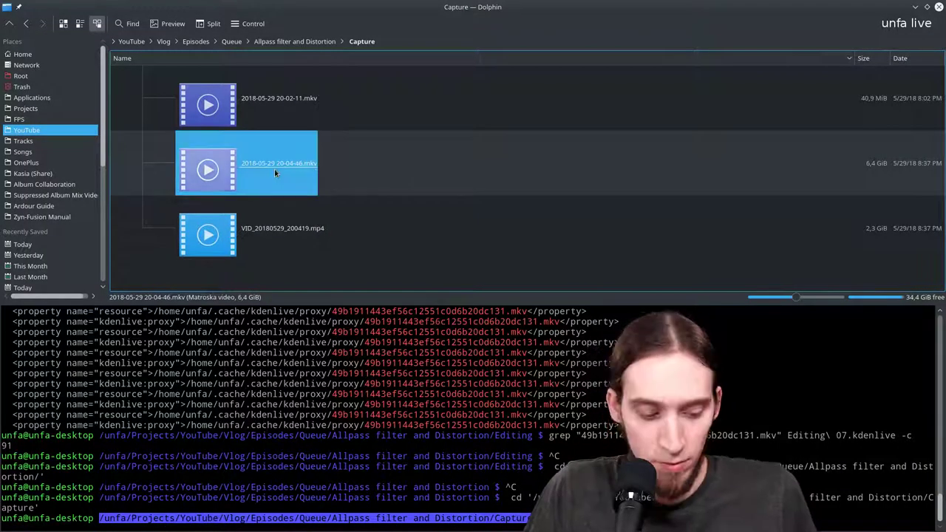
key("F2")
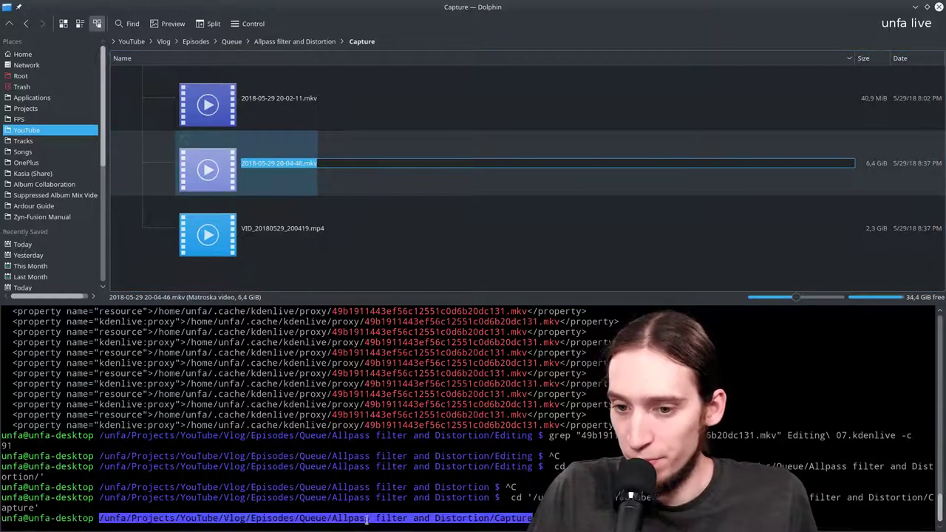
left_click(294, 527)
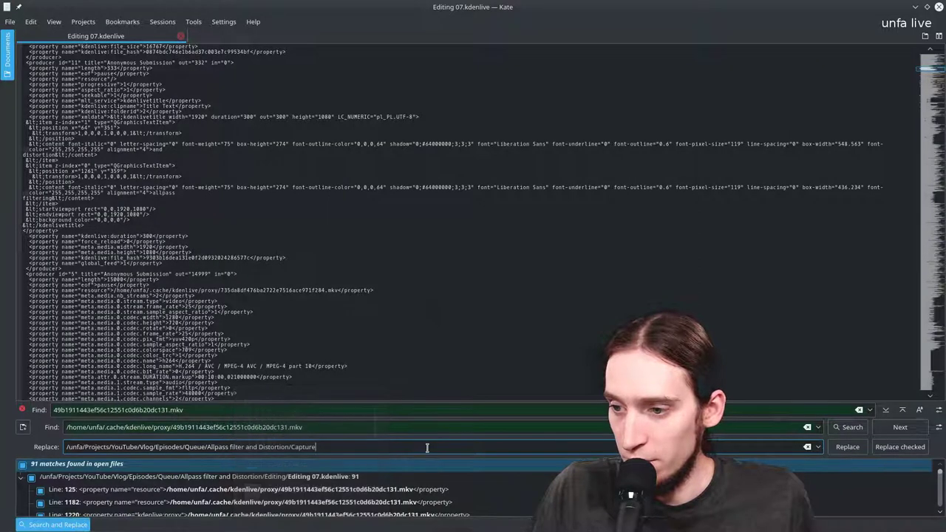
type("/")
key("ctrl+v")
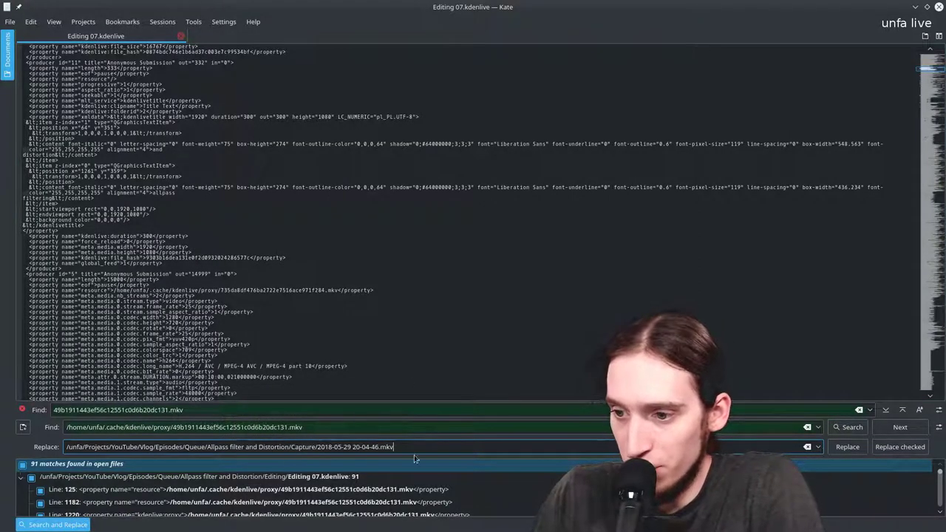
Copy the complete replacement path and drop down the Yakuake terminal.
left_click_drag(440, 446, 74, 447)
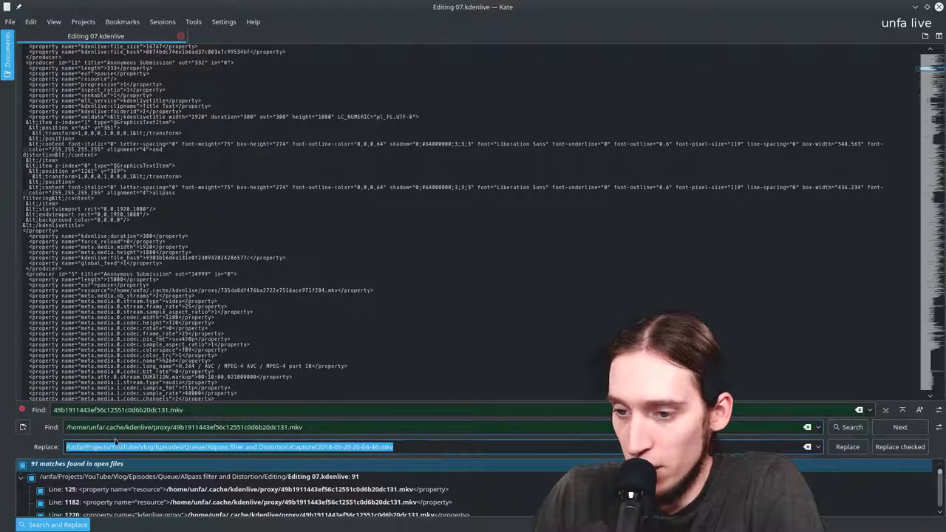
right_click(112, 448)
left_click(146, 394)
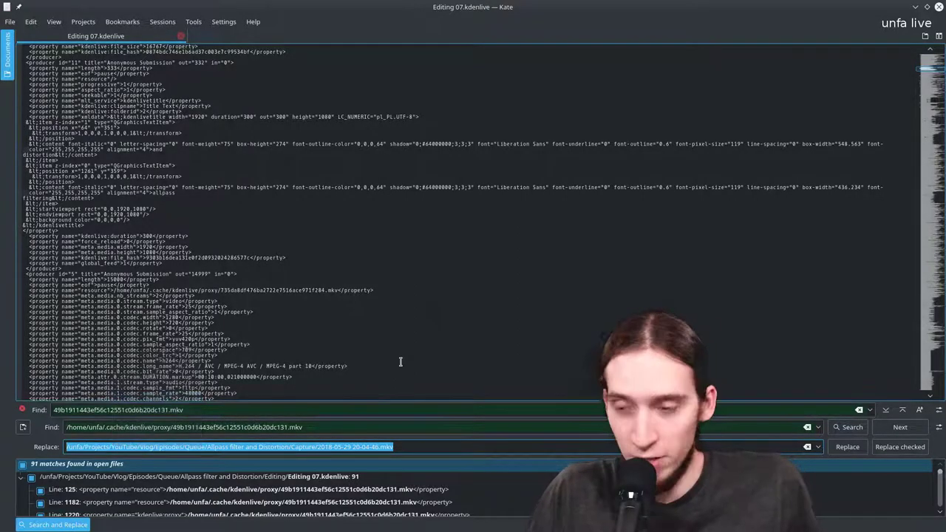
key("F12")
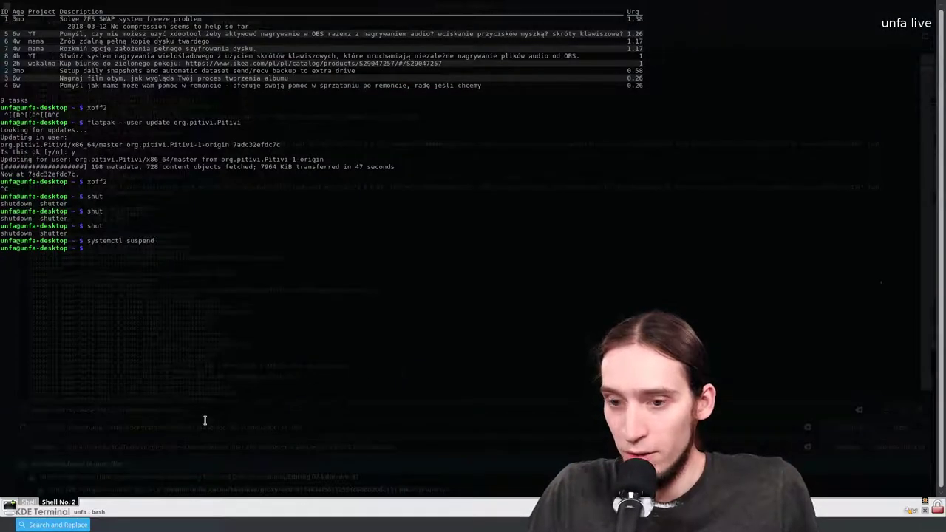
Clear the terminal and try playing the pasted capture path with mpv.
type("clear")
key("Return")
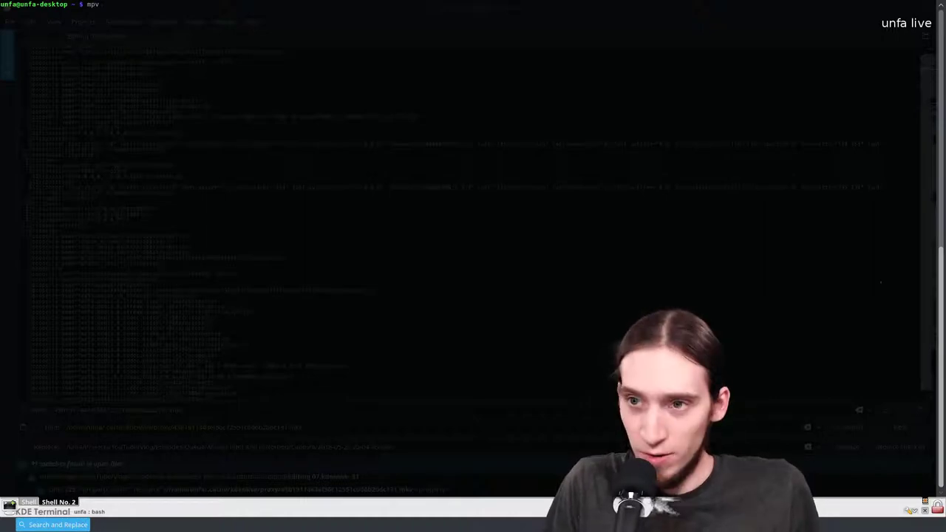
type("mpv")
key("ctrl+shift+v")
key("Return")
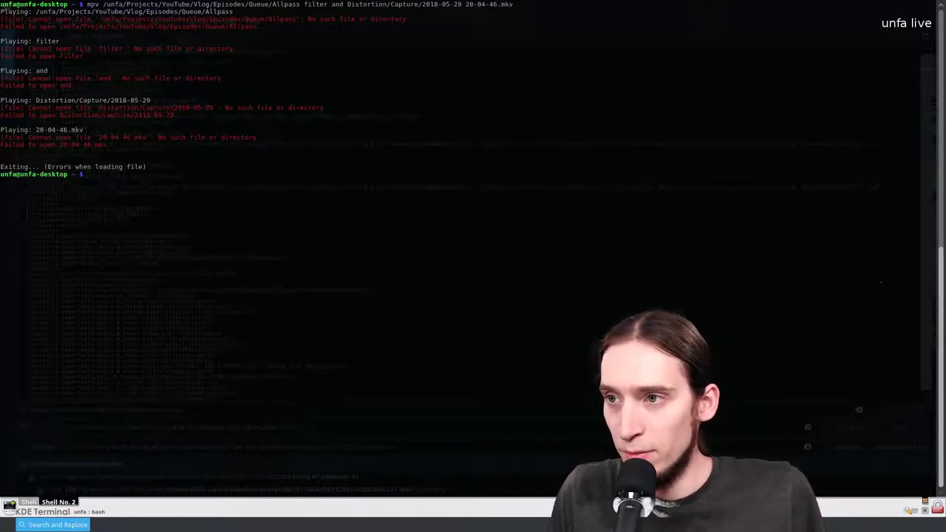
Rerun mpv with the path in double quotes, toggle fullscreen on and off, and quit.
key("Up")
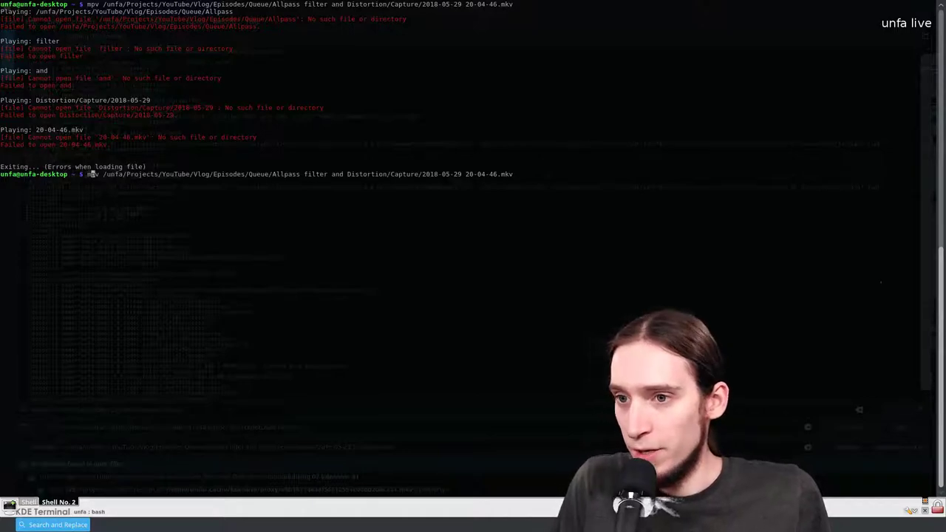
type("\"")
key("End")
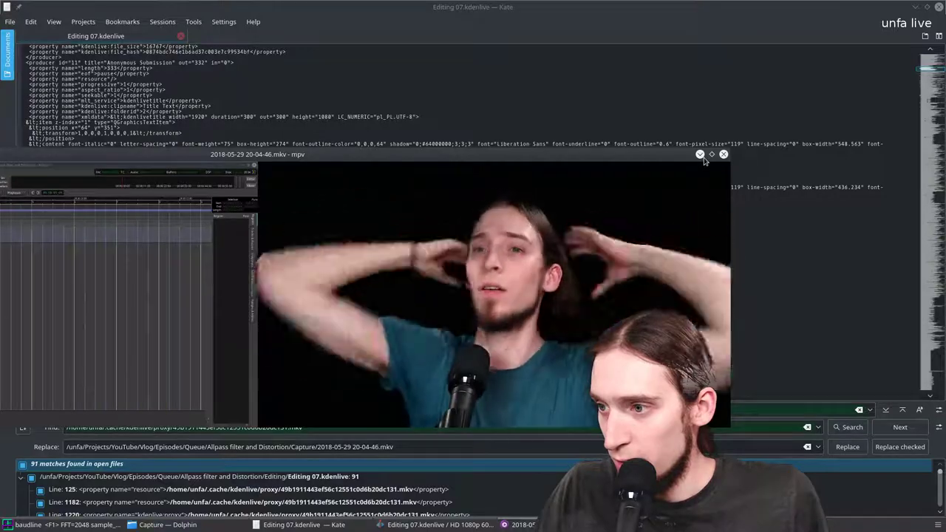
mouse_move(711, 163)
double_click(528, 274)
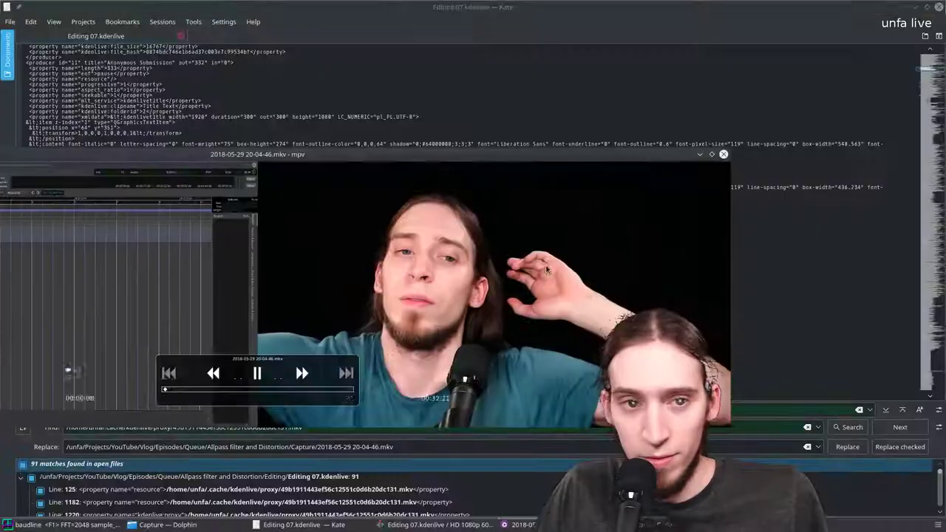
double_click(528, 274)
key("q")
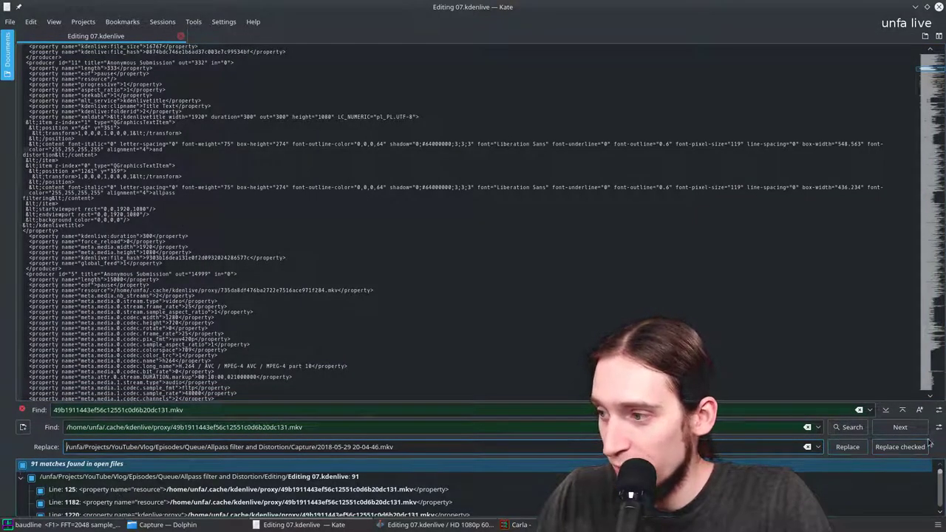
left_click(893, 447)
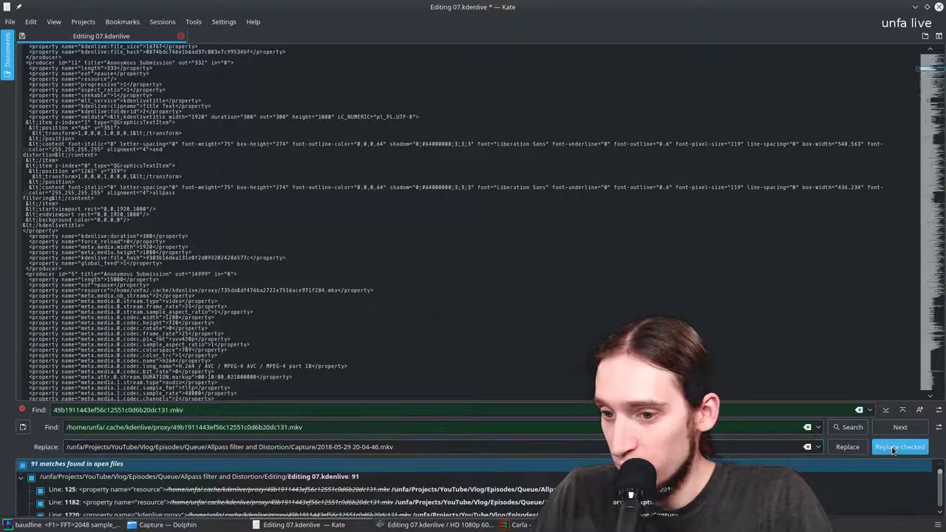
left_click(359, 333)
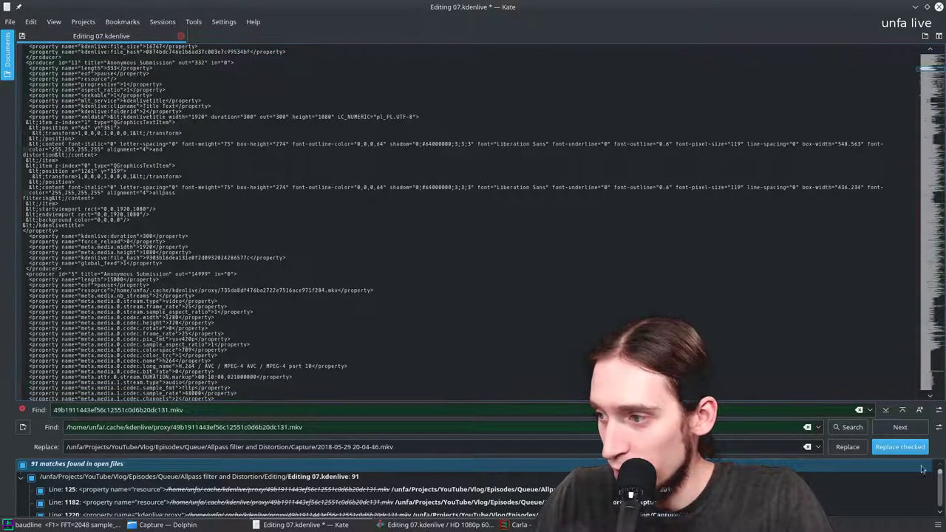
left_click(841, 447)
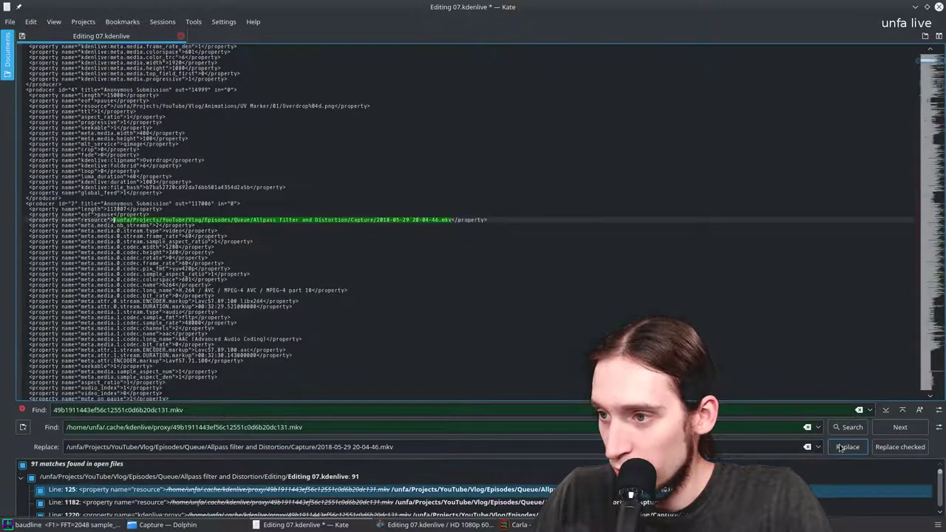
left_click(884, 448)
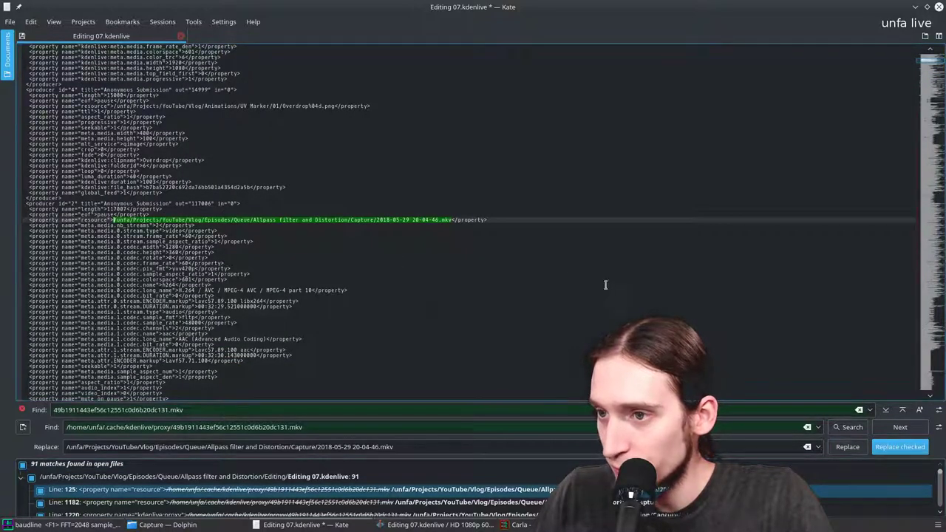
scroll(393, 238, "down", 10)
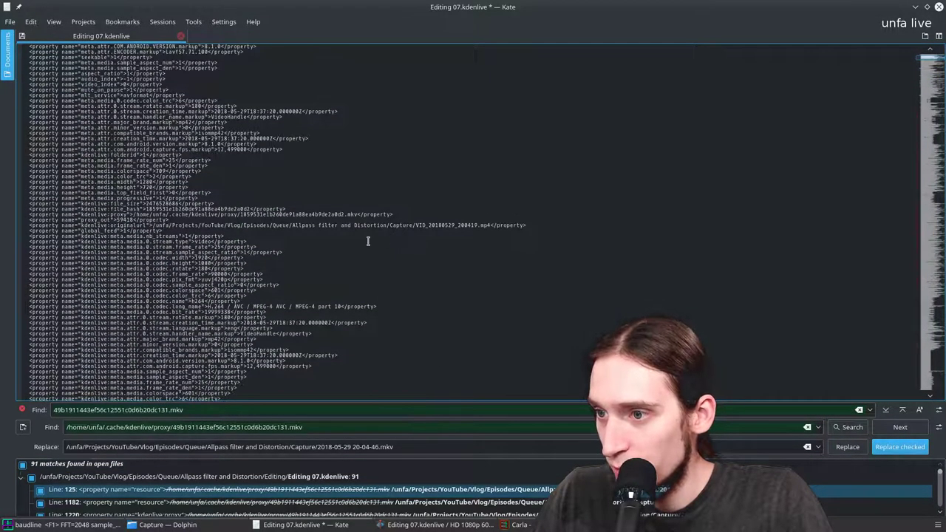
Replace the remaining proxy-path matches one by one until none are left.
left_click(843, 447)
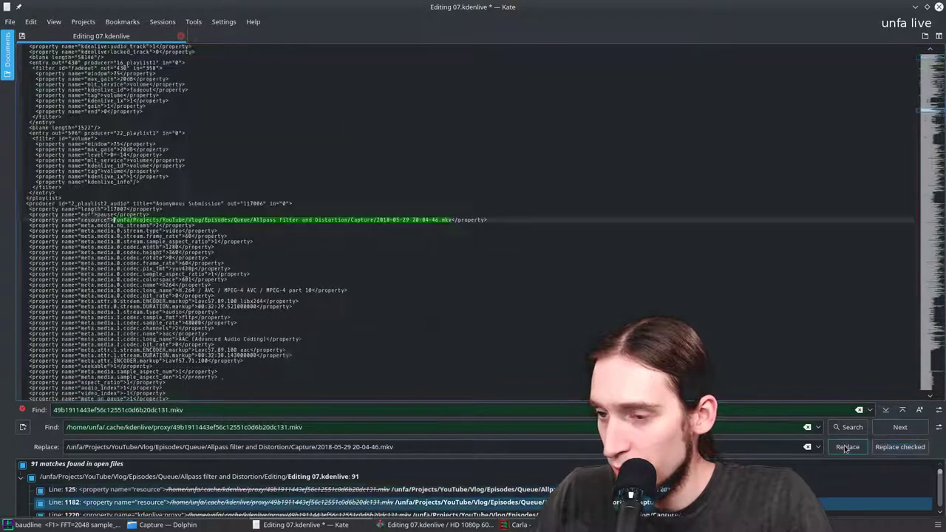
left_click(845, 447)
left_click(845, 448)
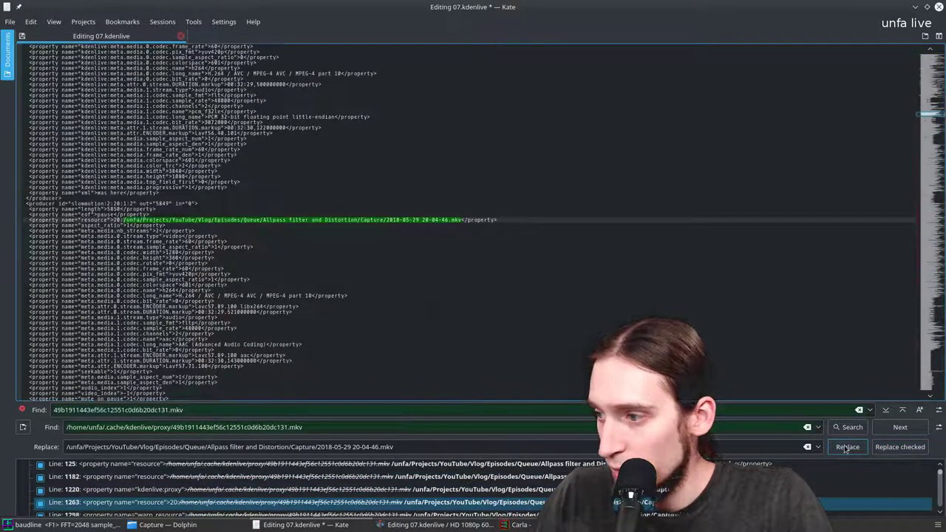
left_click(846, 447)
left_click(846, 447)
left_click(847, 447)
left_click(846, 448)
left_click(846, 447)
left_click(846, 447)
left_click(847, 448)
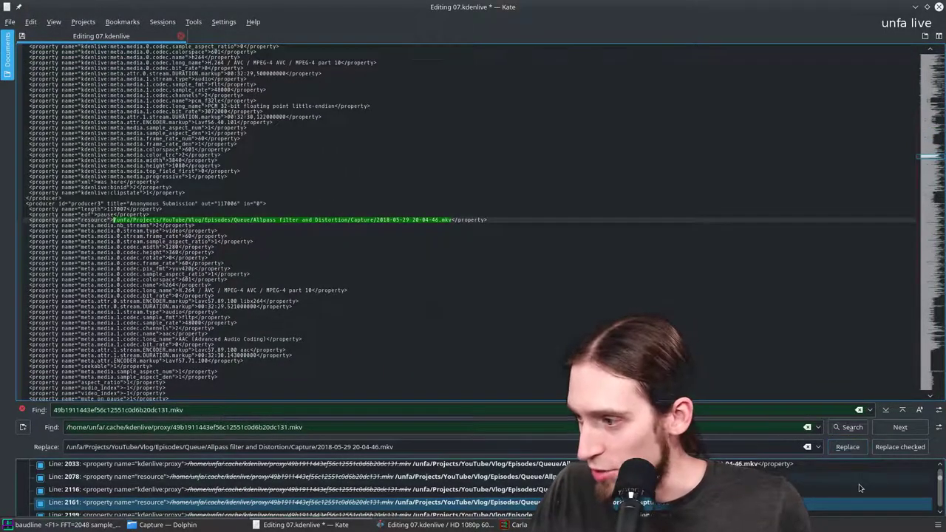
left_click(848, 448)
left_click(848, 447)
left_click(847, 447)
left_click(847, 447)
left_click(848, 447)
left_click(848, 447)
left_click(848, 447)
left_click(848, 447)
left_click(848, 447)
left_click(854, 448)
left_click(853, 448)
left_click(853, 448)
left_click(854, 448)
left_click(854, 448)
left_click(853, 448)
left_click(854, 448)
left_click(854, 448)
left_click(855, 448)
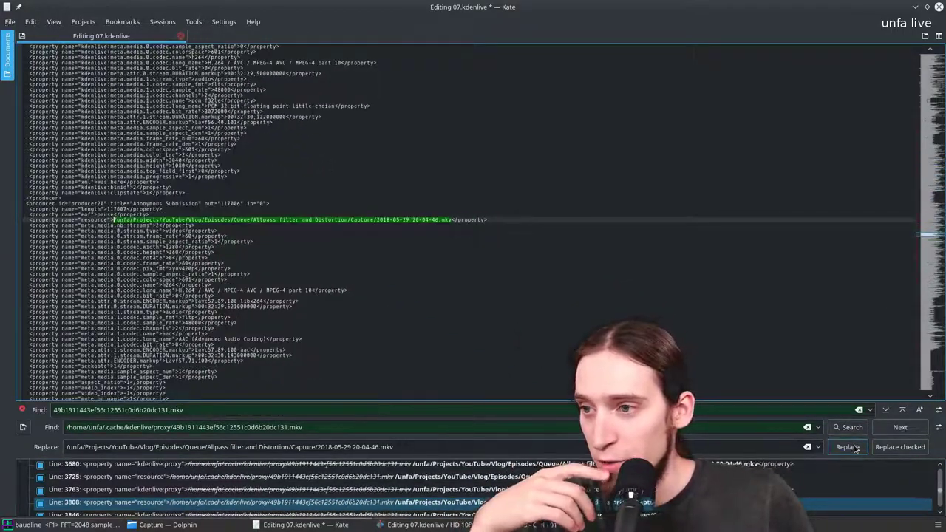
left_click(855, 448)
left_click(855, 448)
left_click(855, 448)
left_click(855, 448)
left_click(855, 448)
left_click(855, 448)
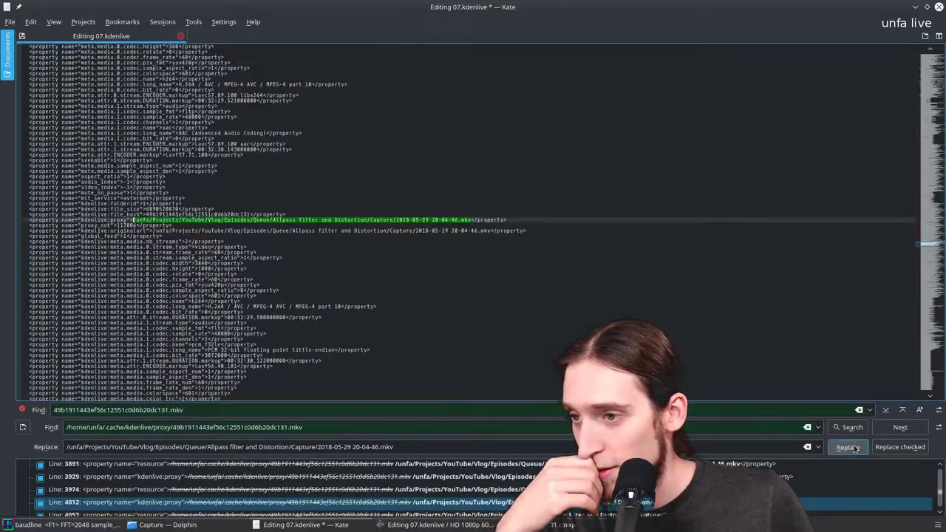
left_click(855, 448)
left_click(855, 448)
left_click(855, 448)
left_click(856, 448)
left_click(855, 448)
left_click(855, 448)
left_click(856, 448)
left_click(855, 448)
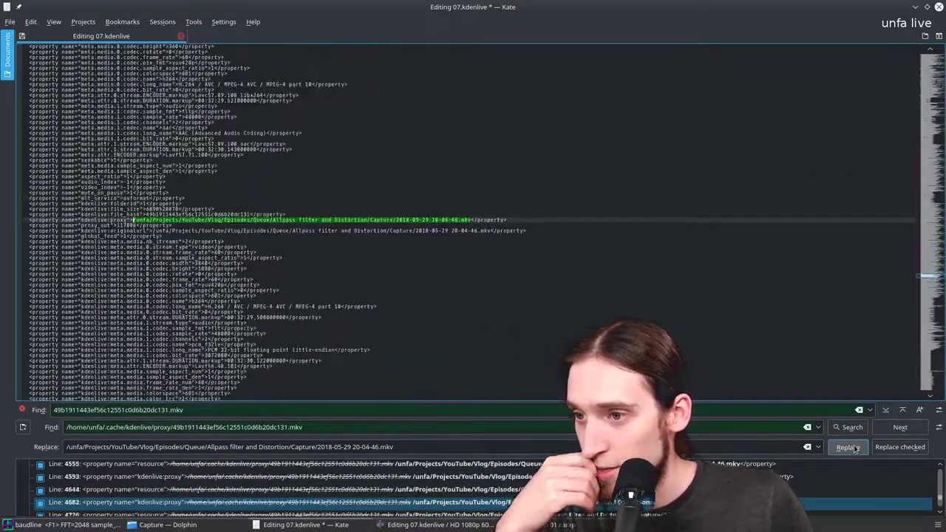
left_click(855, 448)
left_click(855, 448)
left_click(855, 448)
left_click(856, 448)
left_click(856, 448)
left_click(855, 448)
left_click(855, 448)
left_click(855, 448)
left_click(855, 447)
left_click(855, 448)
left_click(855, 448)
left_click(855, 448)
left_click(855, 448)
left_click(855, 448)
left_click(855, 447)
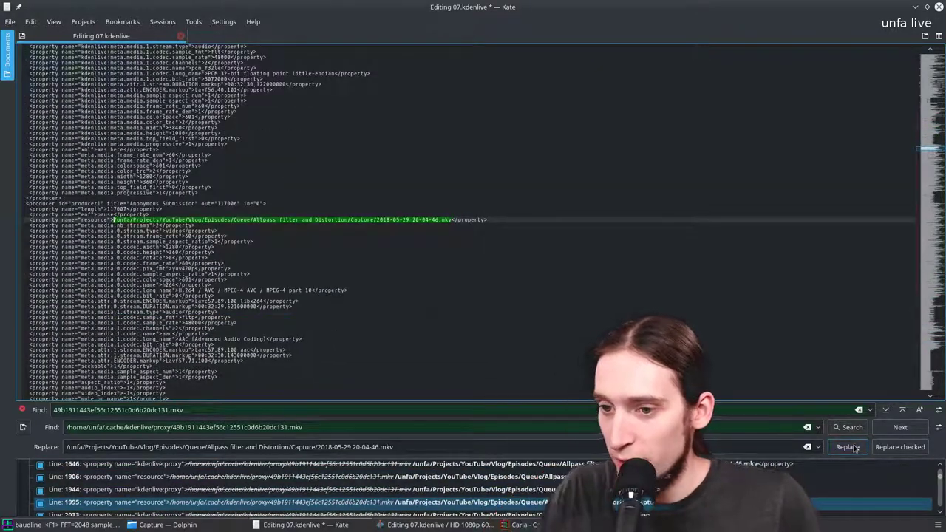
Confirm no proxy-path matches remain, save the XML as Editing 08.kdenlive, and return to Kdenlive.
left_click(848, 428)
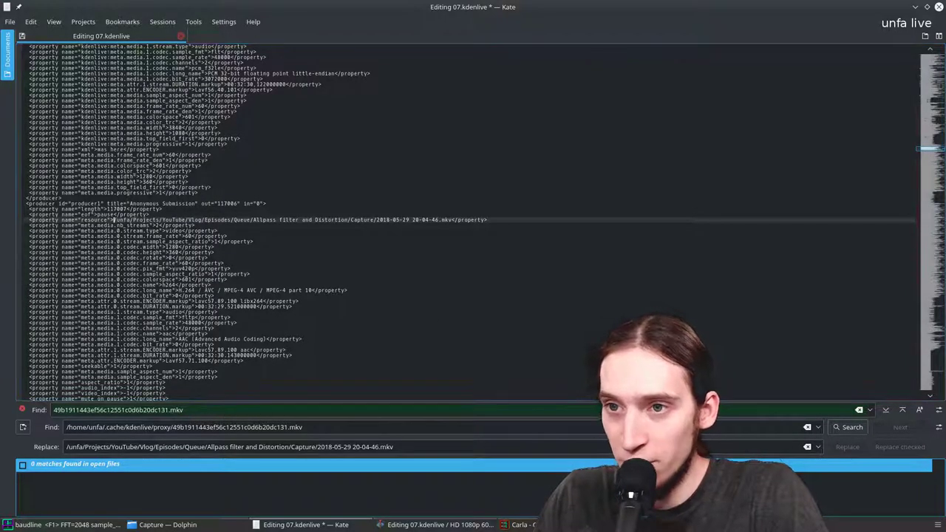
left_click(10, 21)
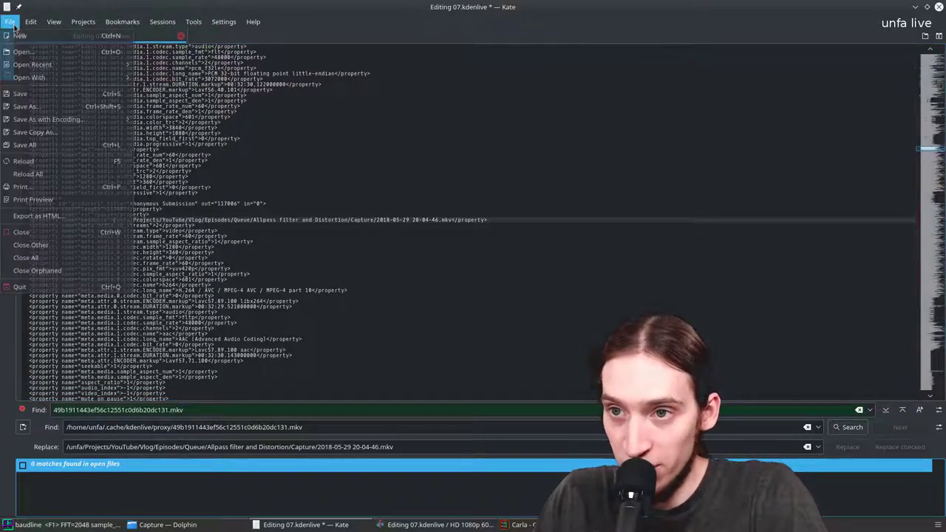
left_click(44, 106)
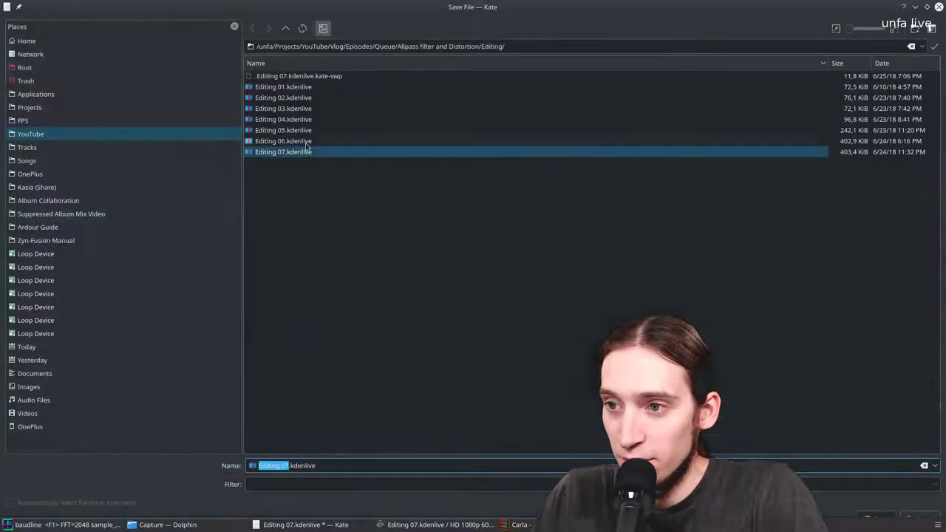
left_click(281, 465)
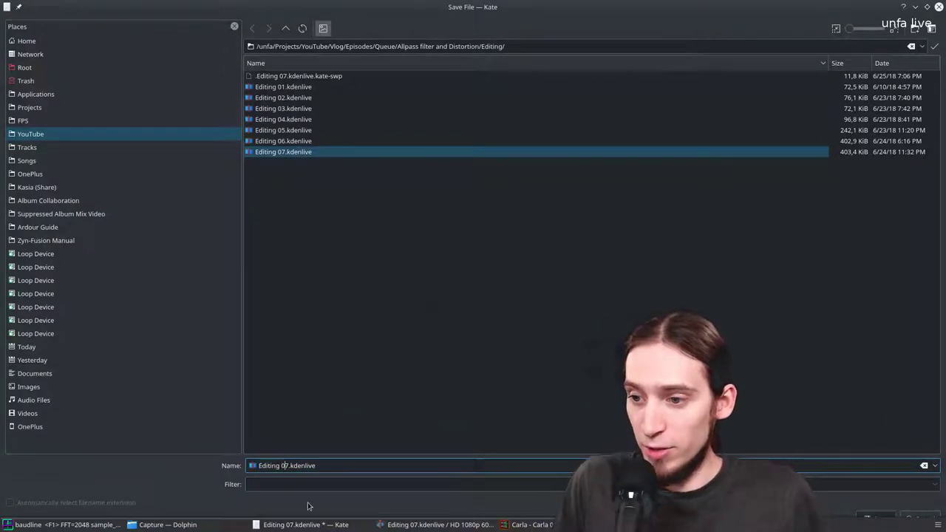
key("Delete")
type("8")
key("Return")
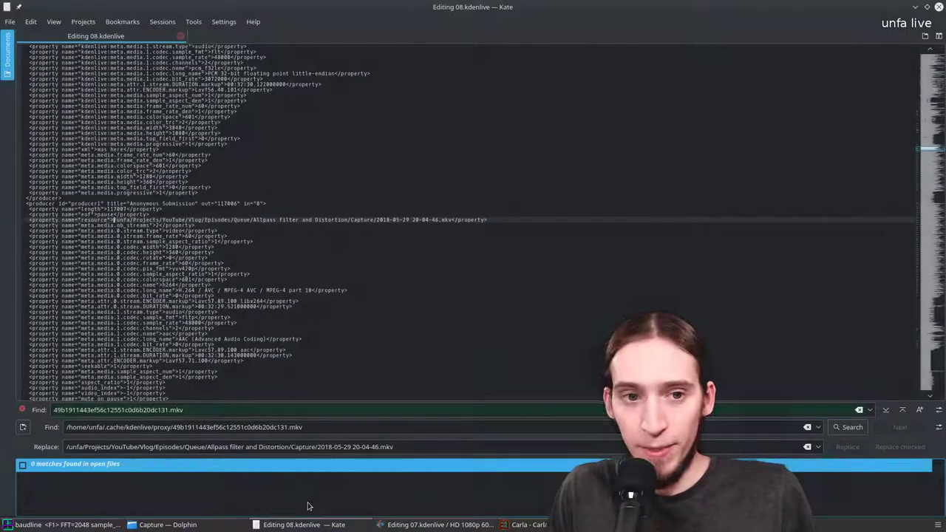
left_click(437, 525)
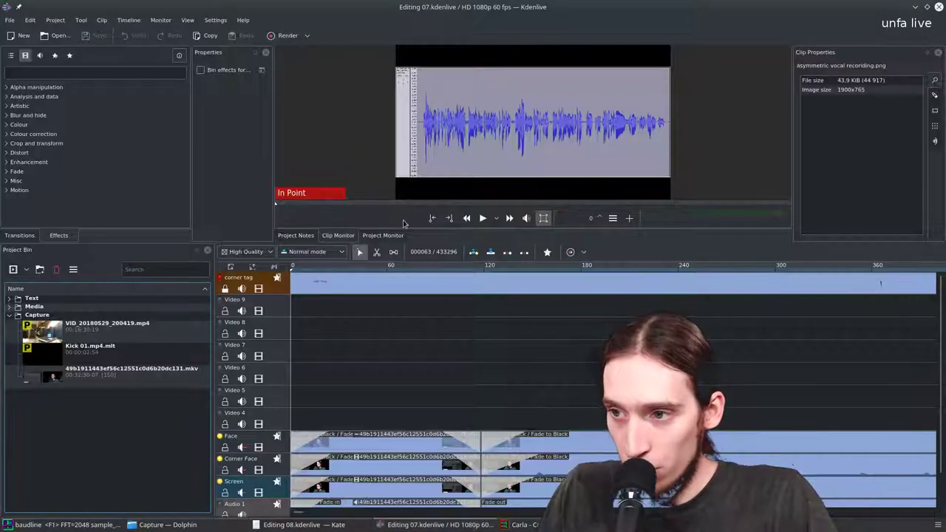
Minimize Kdenlive and open Editing 08.kdenlive from Dolphin's Editing folder with the kdenlive-18.04.1 AppImage.
left_click(925, 9)
left_click(166, 525)
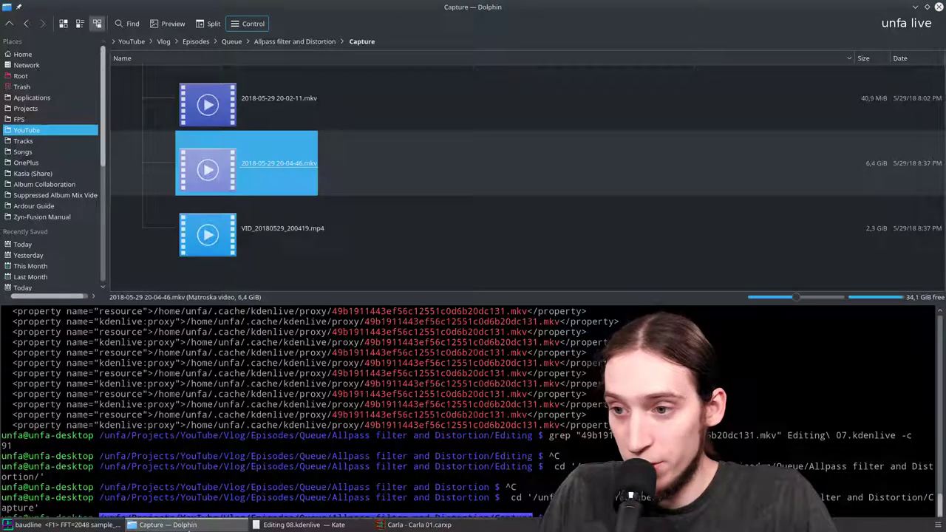
left_click(239, 274)
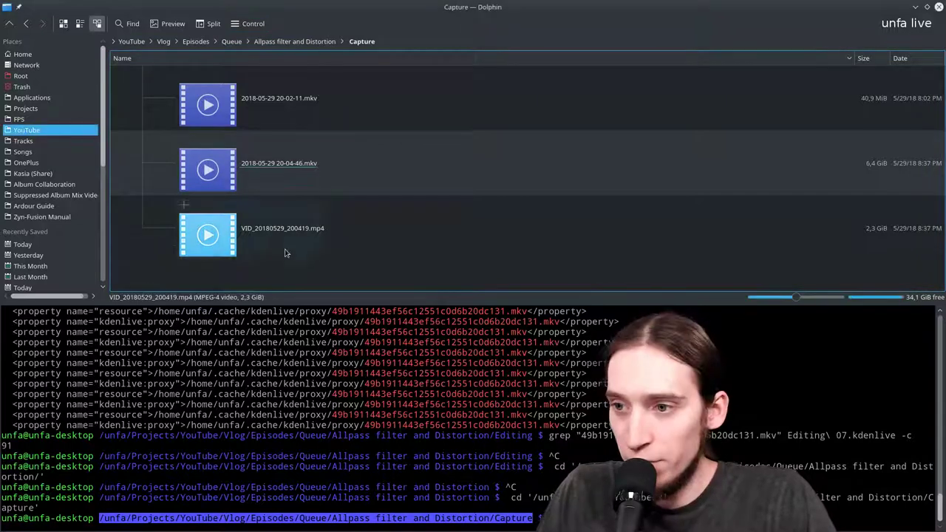
left_click(9, 24)
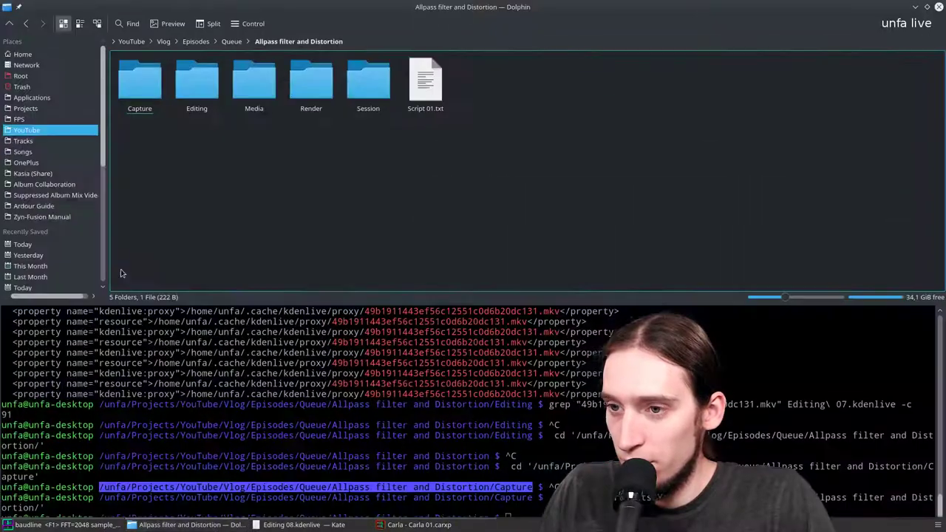
left_click(197, 82)
right_click(556, 88)
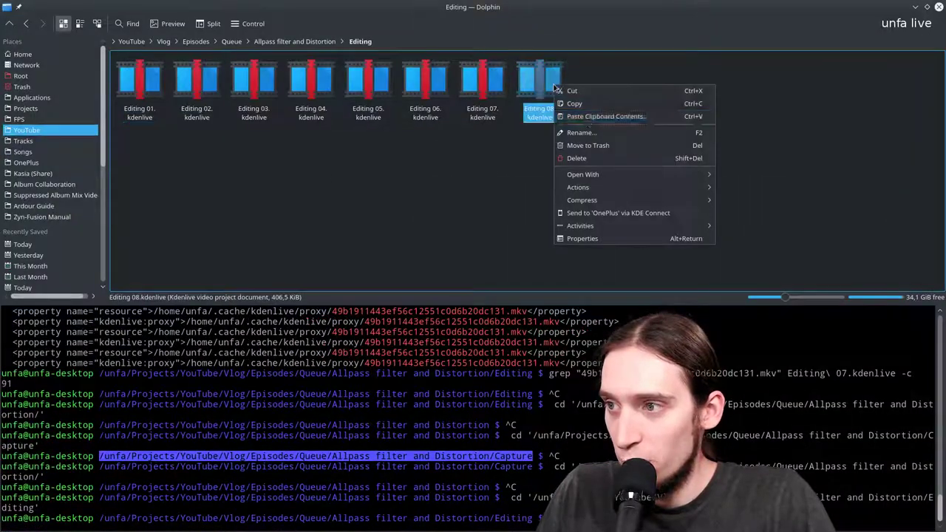
mouse_move(635, 175)
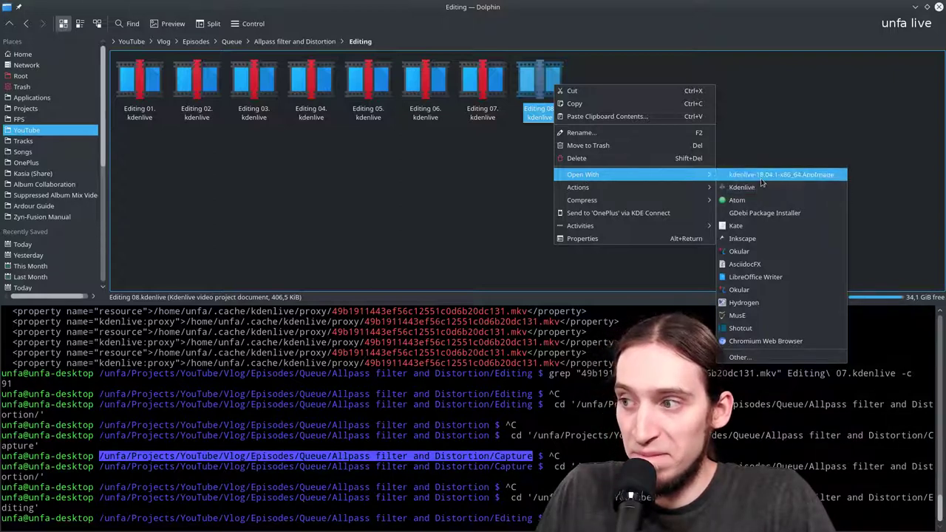
left_click(769, 175)
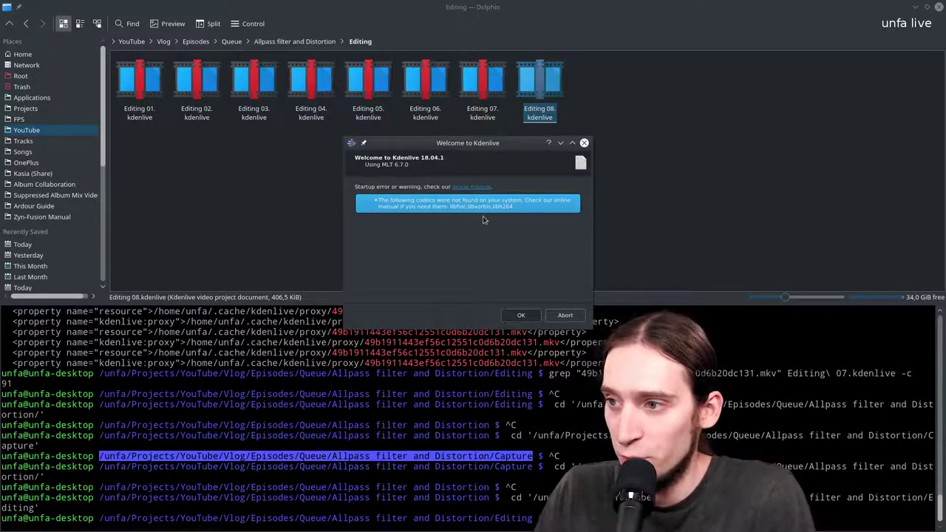
Acknowledge the missing-codecs welcome dialog, decline the backup prompt, and close the empty Kdenlive window.
left_click(518, 315)
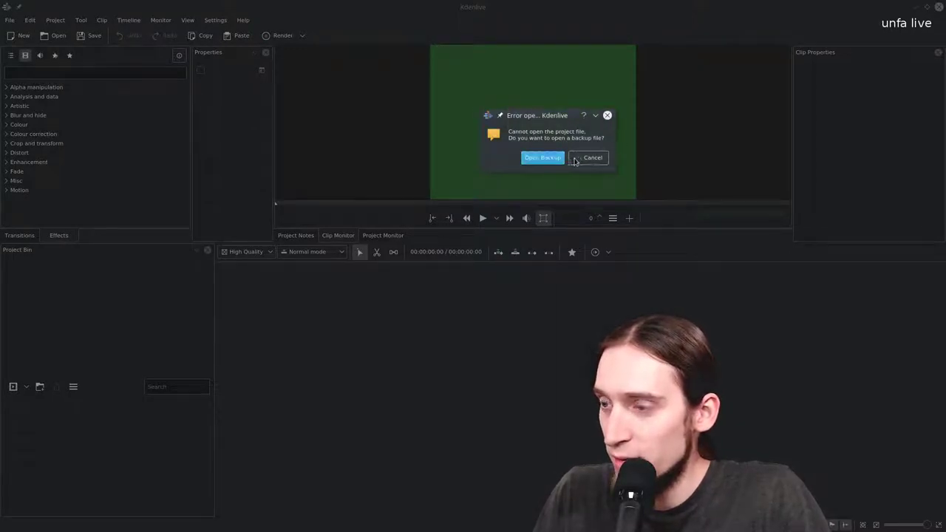
left_click(581, 159)
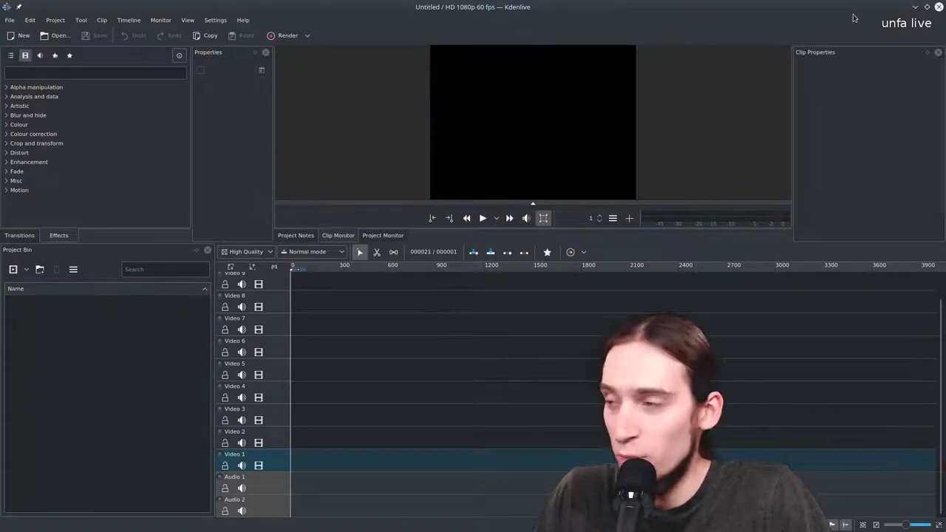
left_click(938, 6)
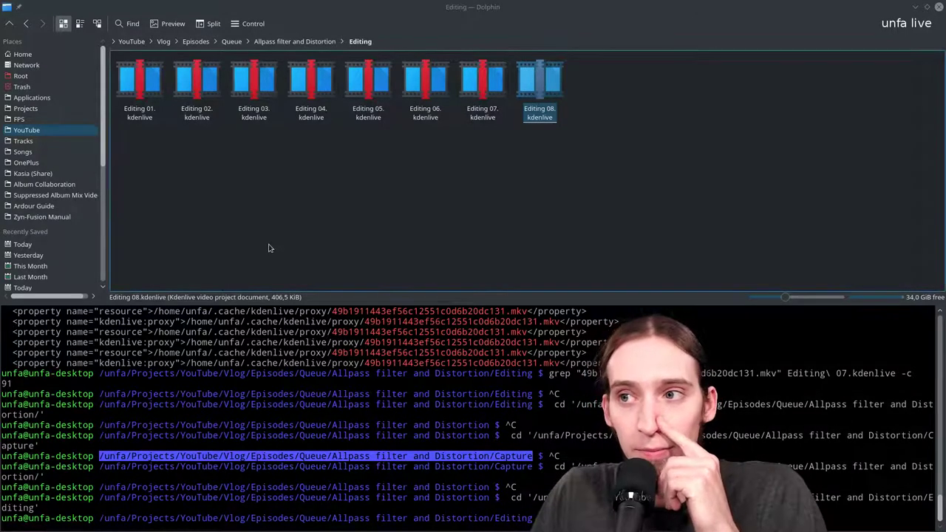
mouse_move(74, 529)
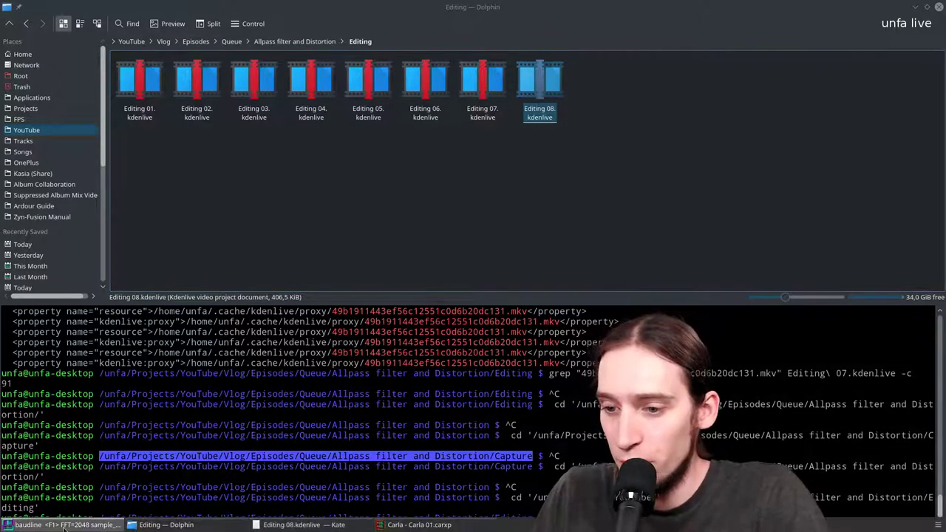
Open Editing 07.kdenlive as text in Kate from Dolphin's Editing folder.
left_click(426, 205)
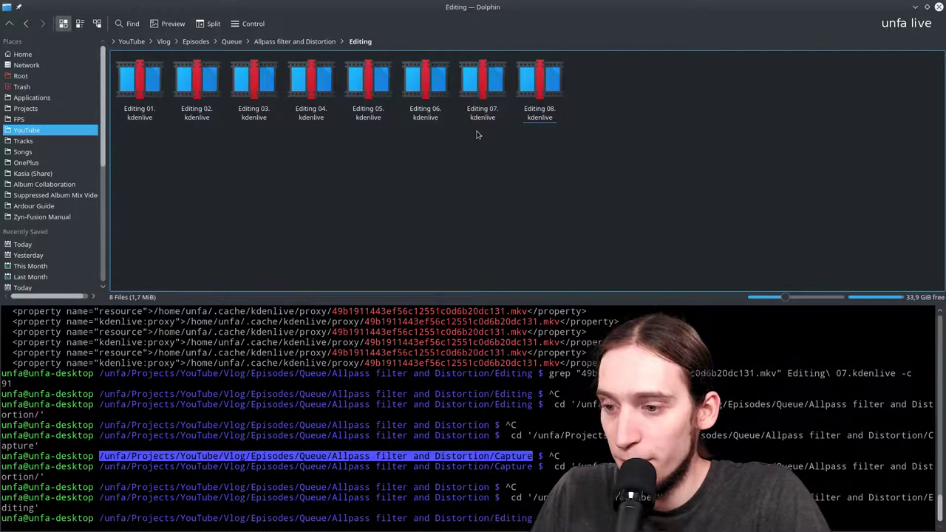
left_click(323, 529)
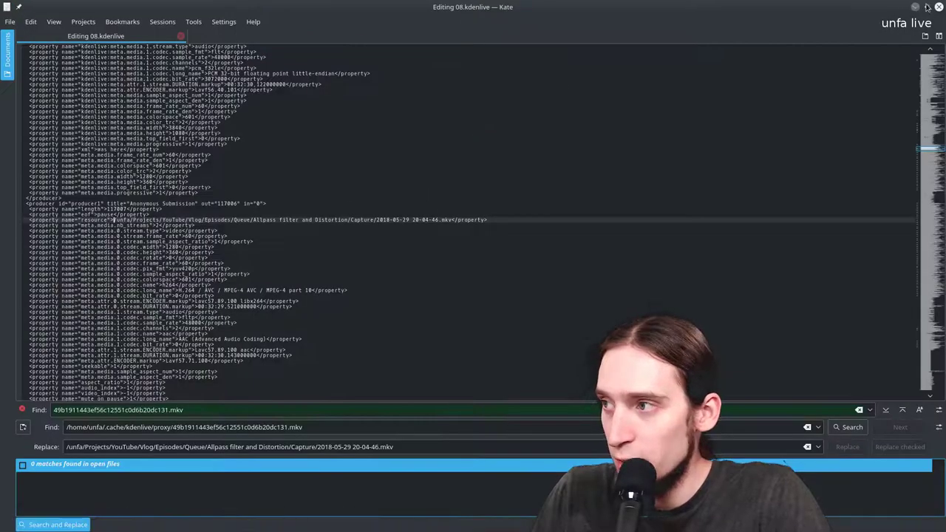
key("alt+Tab")
right_click(504, 82)
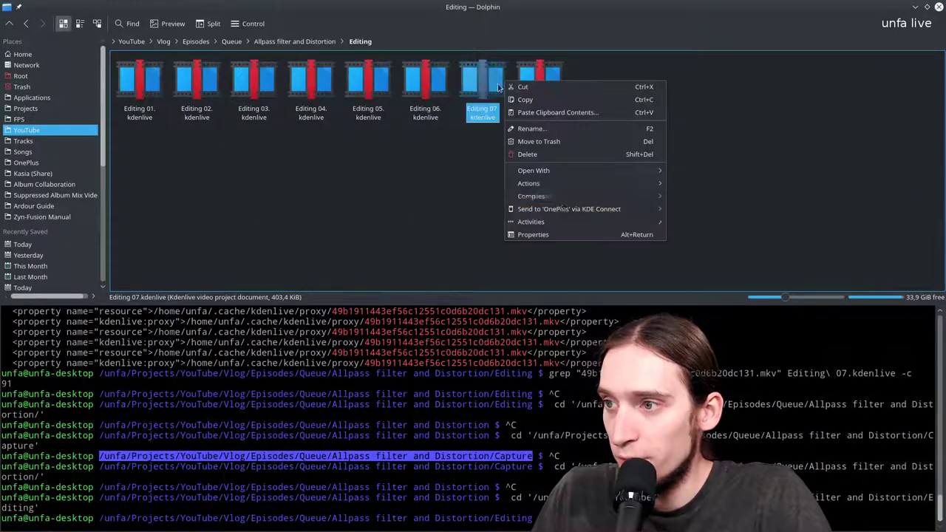
mouse_move(578, 173)
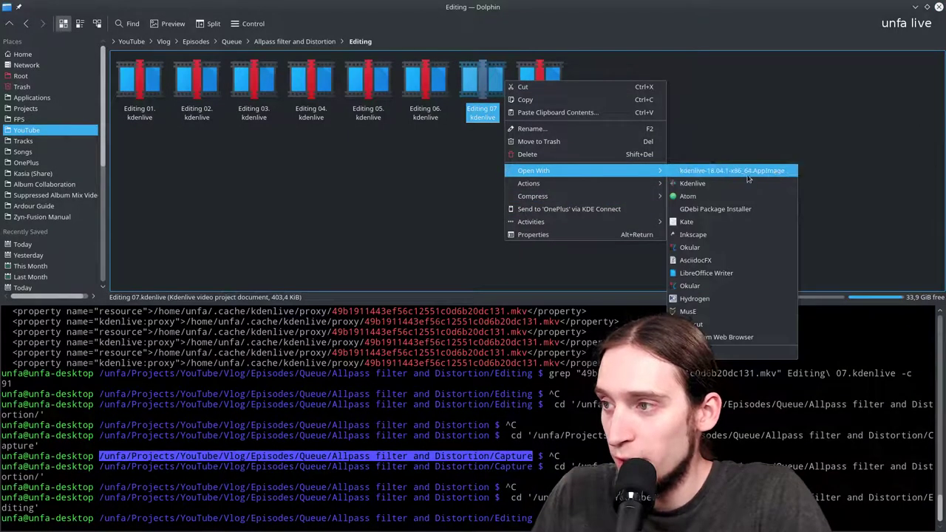
left_click(722, 224)
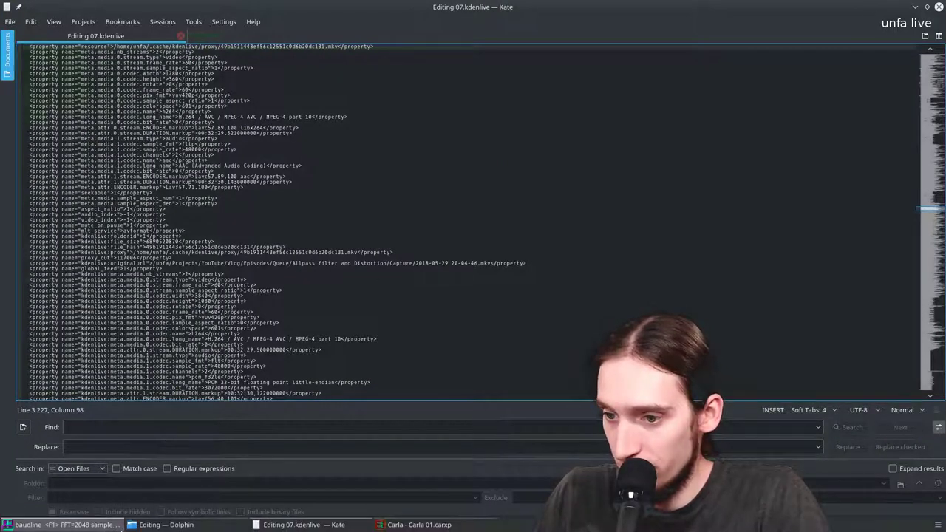
Recall the cached proxy clip path from Kate's search history, copy it, and switch to Dolphin.
left_click(132, 429)
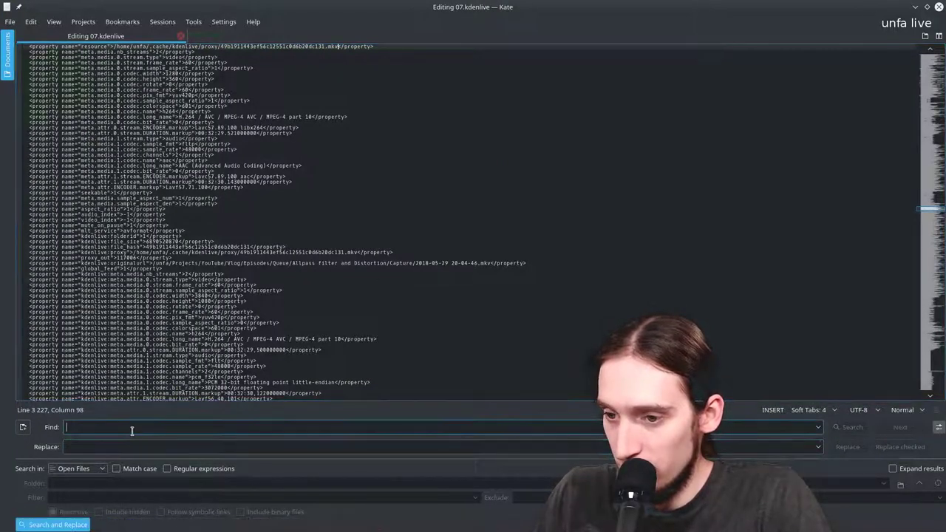
left_click(818, 427)
left_click(411, 451)
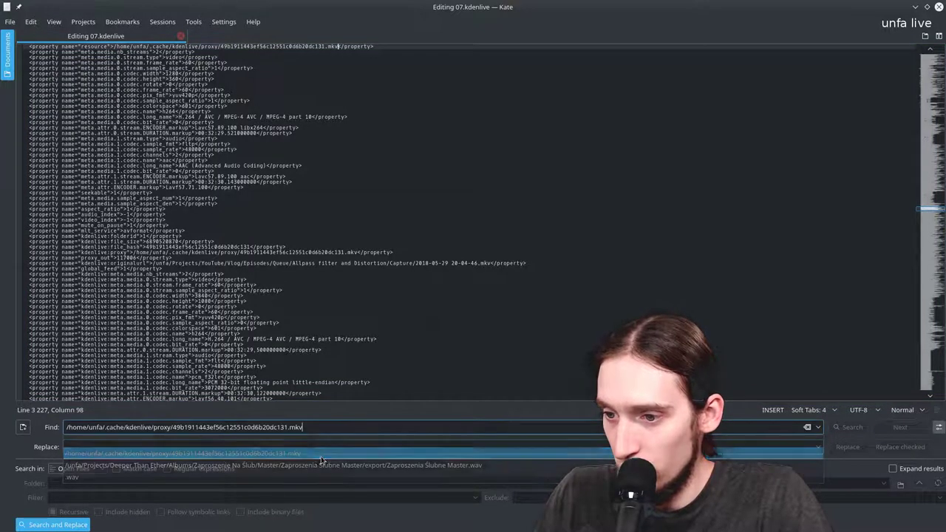
left_click_drag(295, 432, 66, 429)
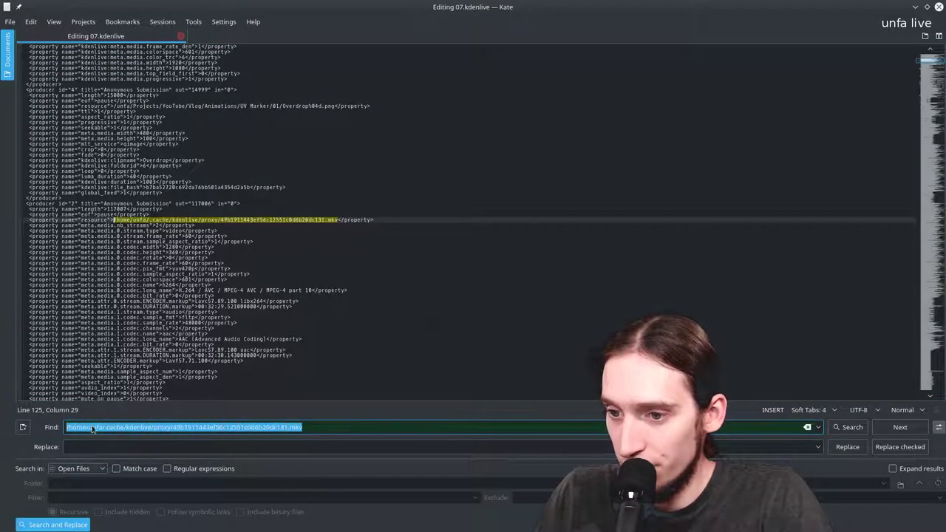
right_click(93, 426)
left_click(119, 474)
key("alt+Tab")
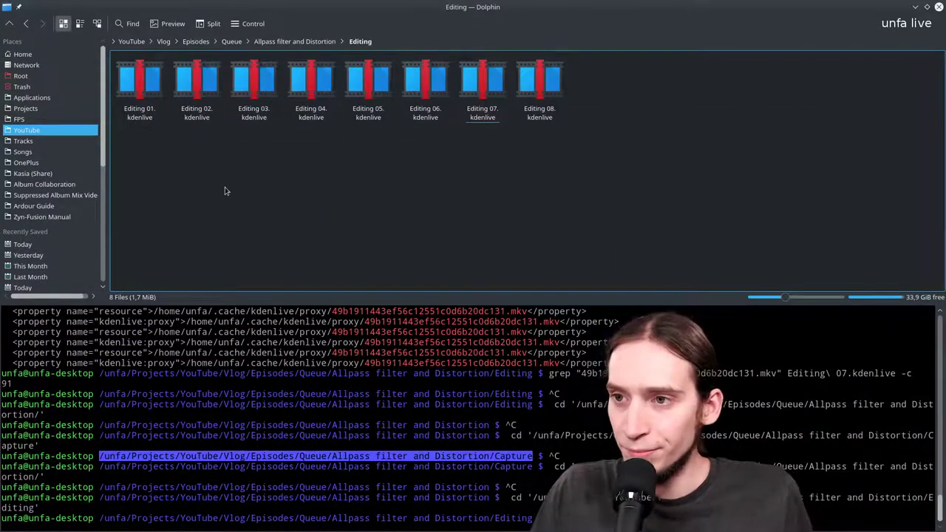
Open a second Dolphin tab at the .cache/kdenlive/proxy folder from the pasted proxy path.
left_click(209, 373)
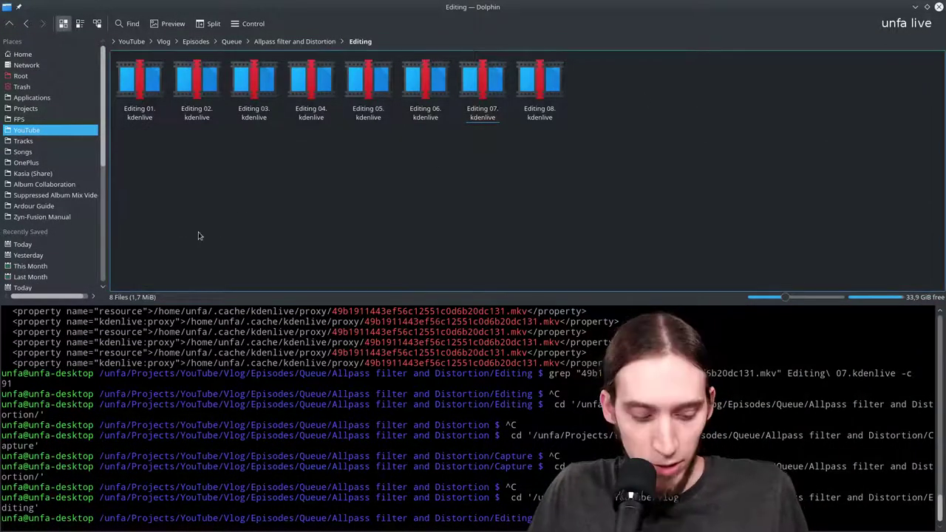
key("ctrl+t")
key("ctrl+l")
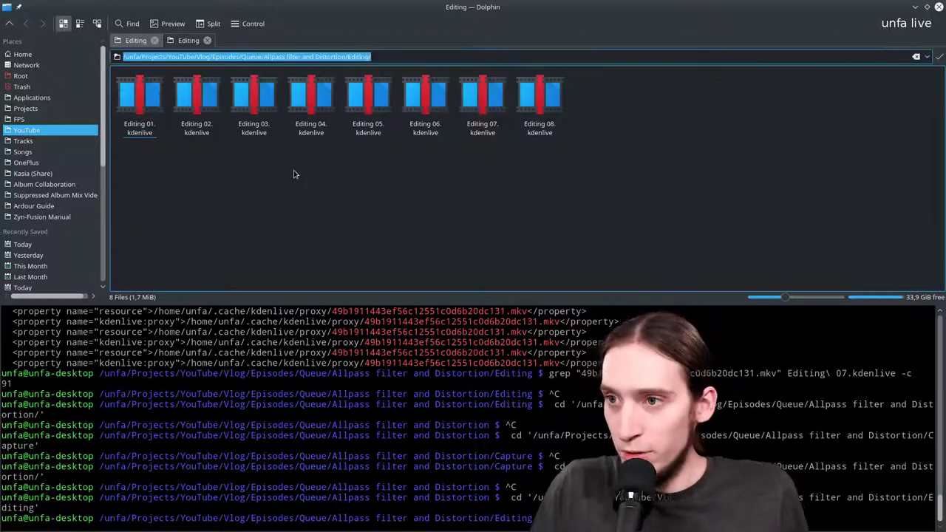
key("ctrl+v")
left_click_drag(369, 55, 228, 65)
key("BackSpace")
key("Return")
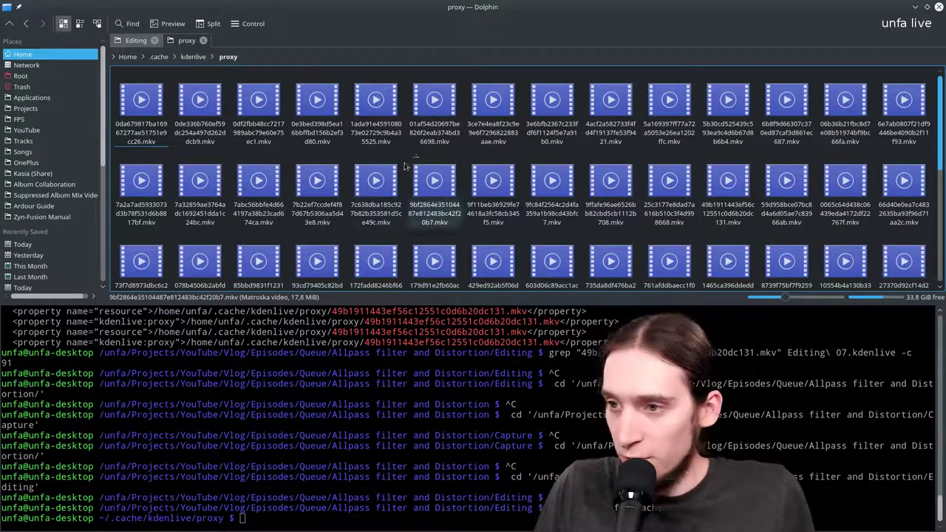
Filter the proxy folder to the single file 49b1911443ef56c12551c0d6b20dc131.mkv (472,8 MiB).
key("ctrl+f")
key("ctrl+v")
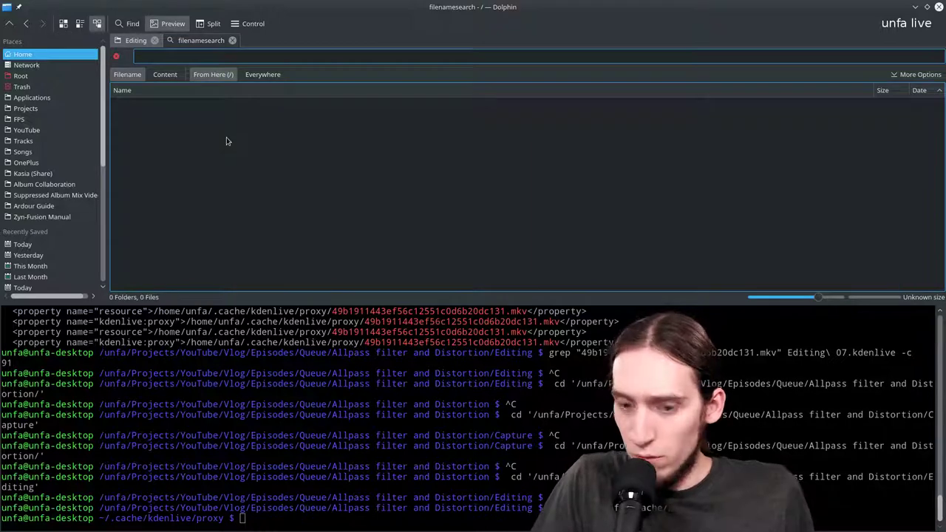
key("ctrl+i")
key("ctrl+v")
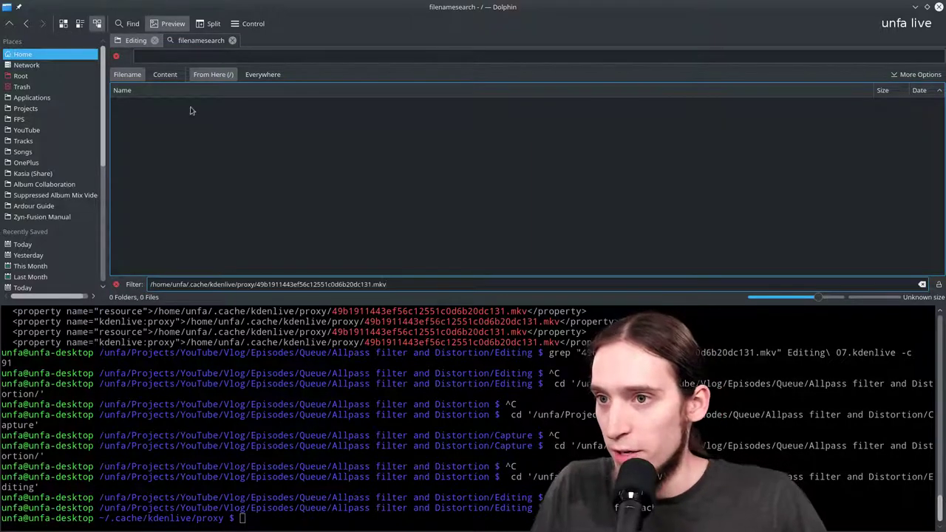
key("alt+Left")
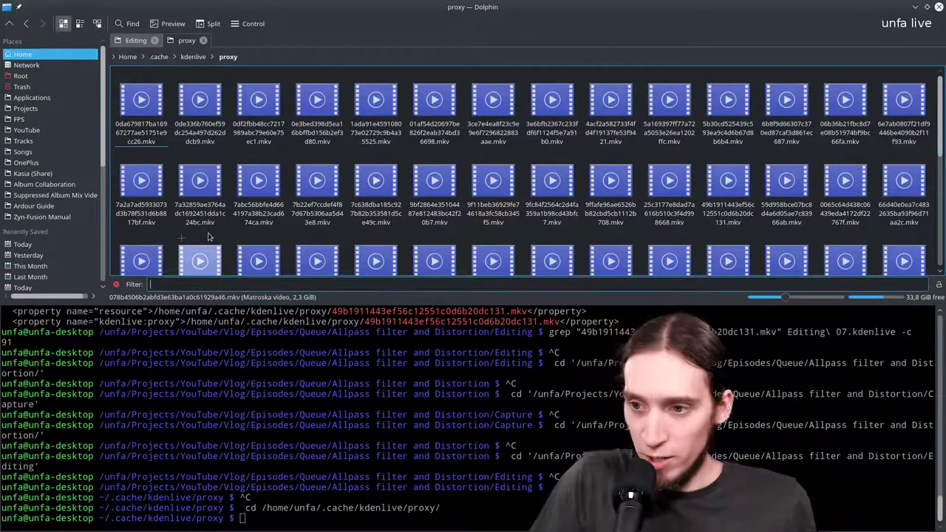
key("ctrl+v")
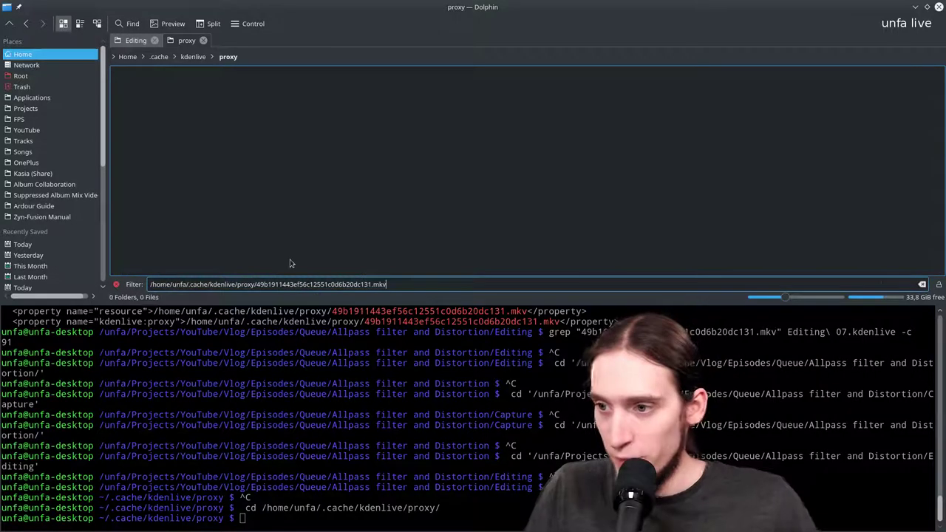
left_click(255, 286)
key("shift+Home")
key("BackSpace")
key("End")
left_click(150, 285)
key("BackSpace")
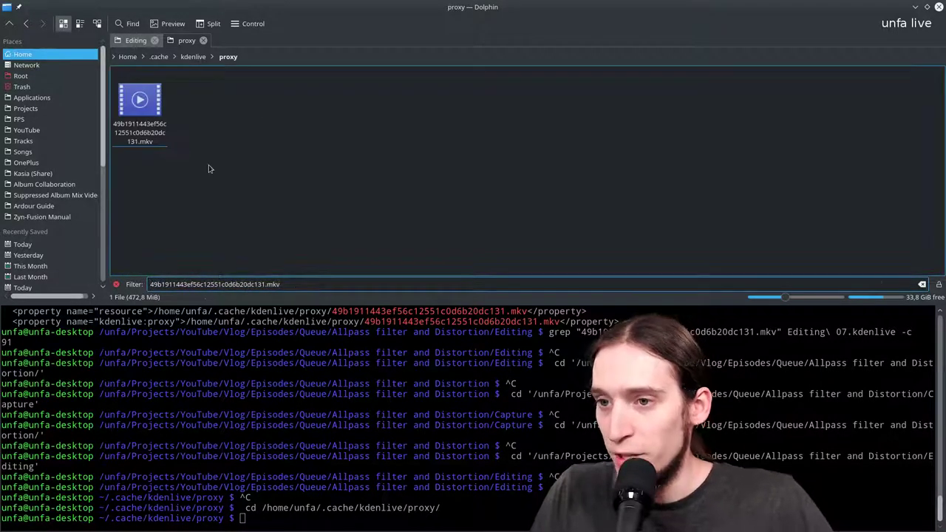
Rename the proxy file to original_49b1911443ef56c12551c0d6b20dc131.mkv and split the view into two panes.
left_click(153, 133)
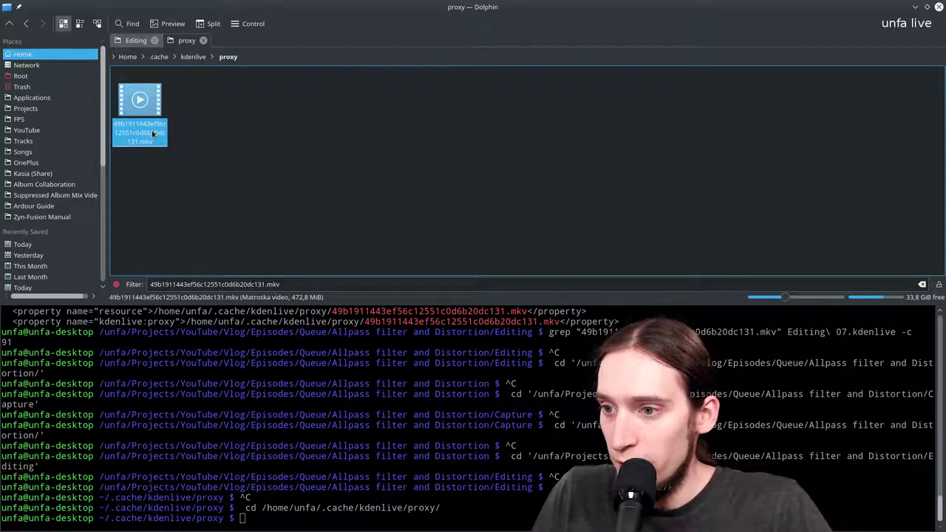
left_click(181, 226)
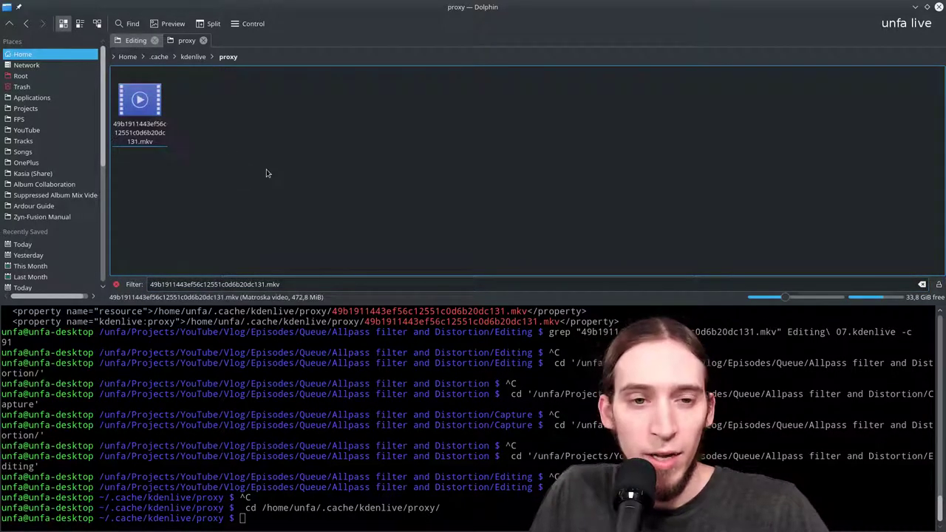
left_click(155, 133)
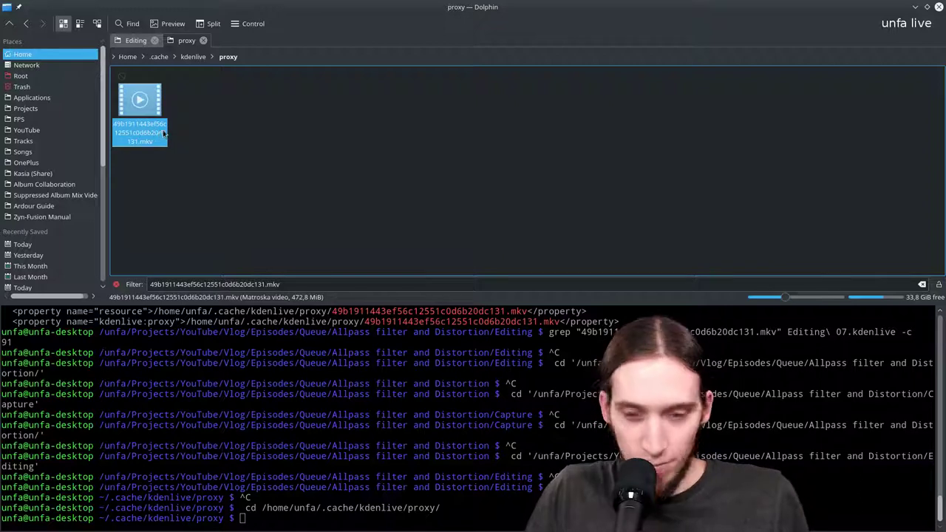
key("F2")
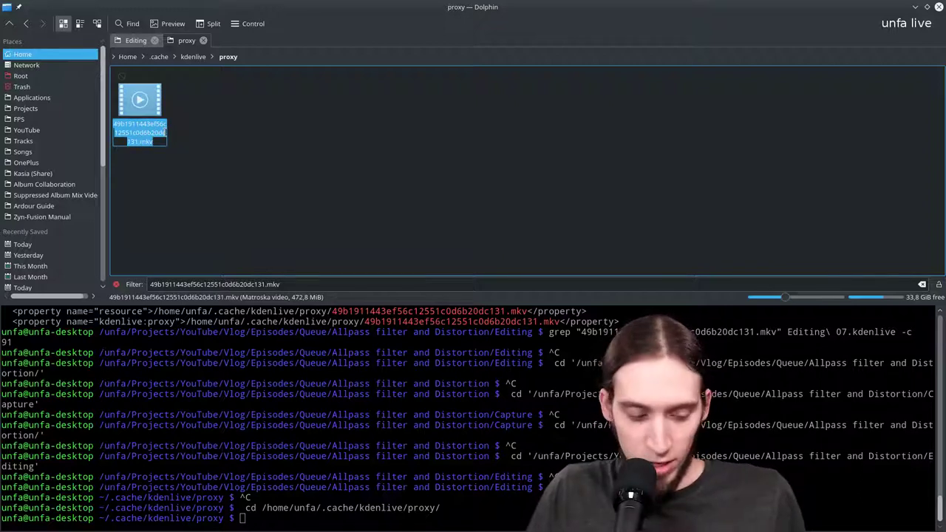
key("Escape")
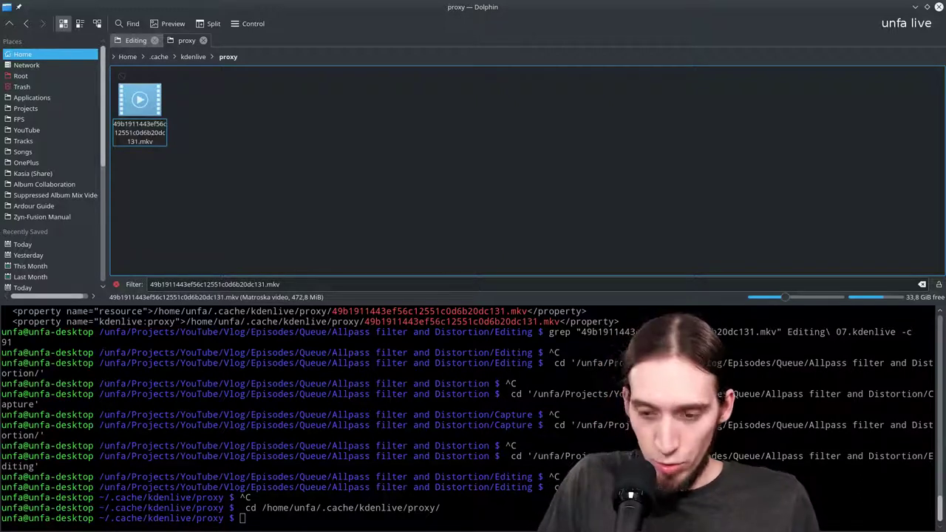
type("original_")
key("Return")
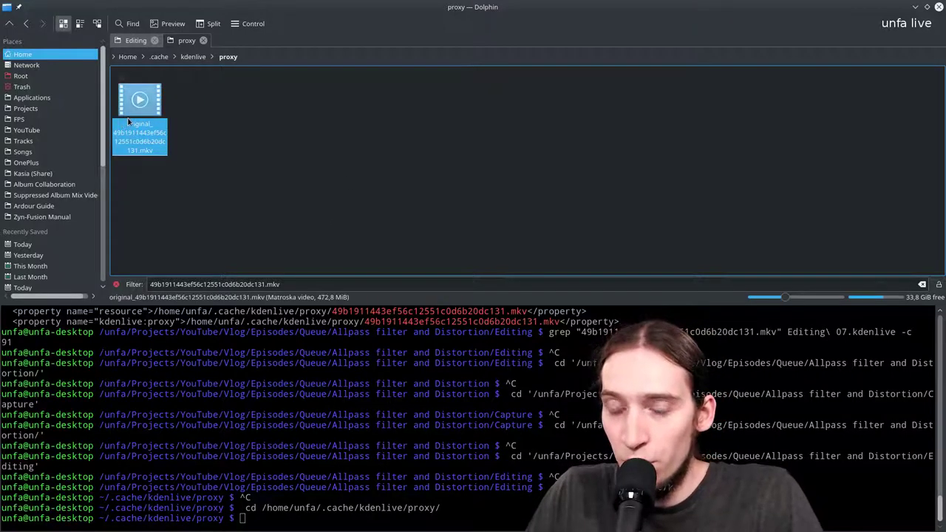
left_click(221, 136)
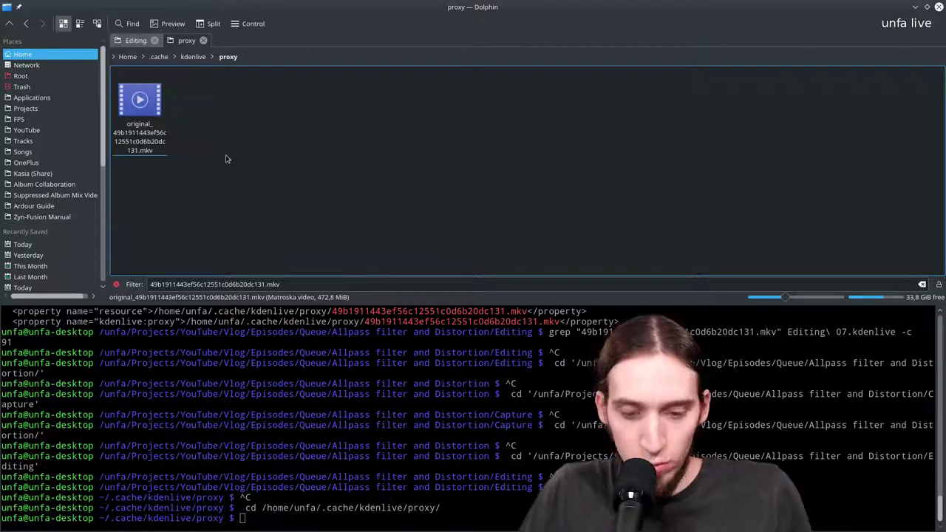
key("F3")
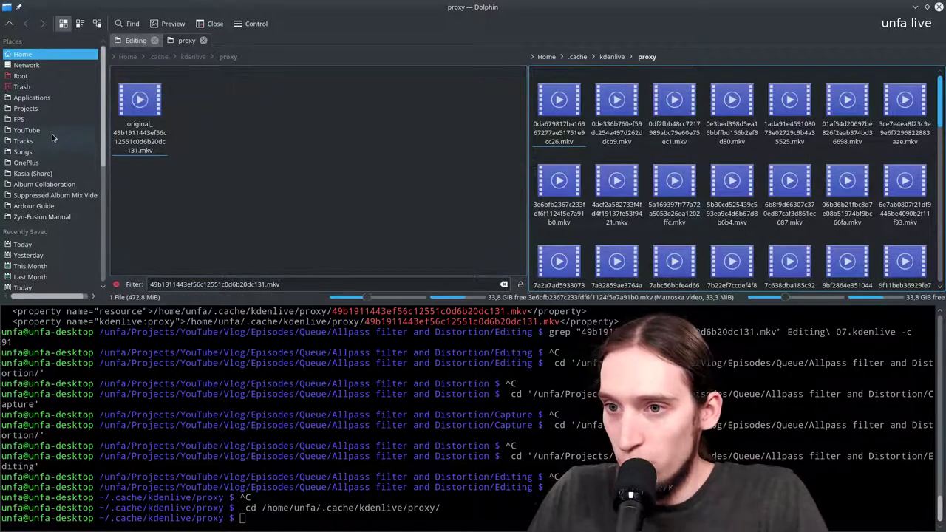
In the right pane, navigate to YouTube/Vlog/Episodes/Queue/Allpass filter and Distortion/Capture.
left_click(26, 130)
double_click(795, 162)
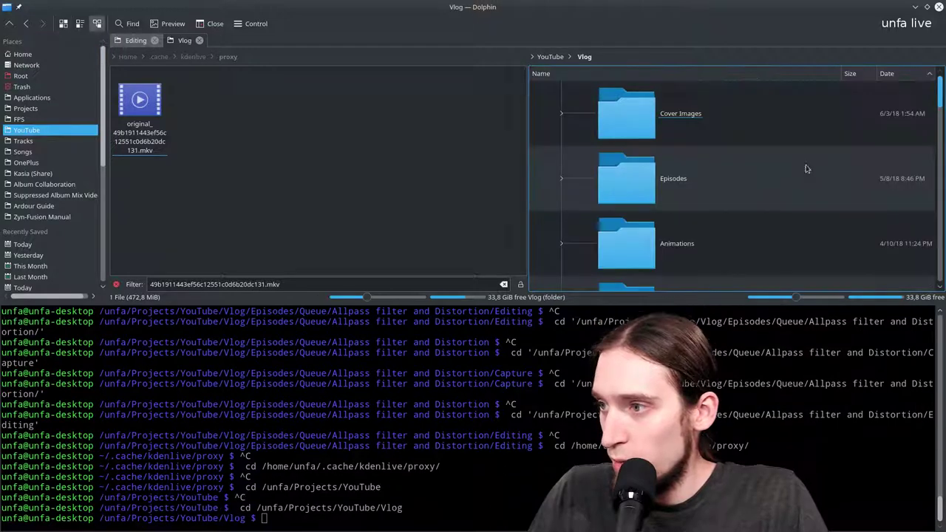
double_click(664, 191)
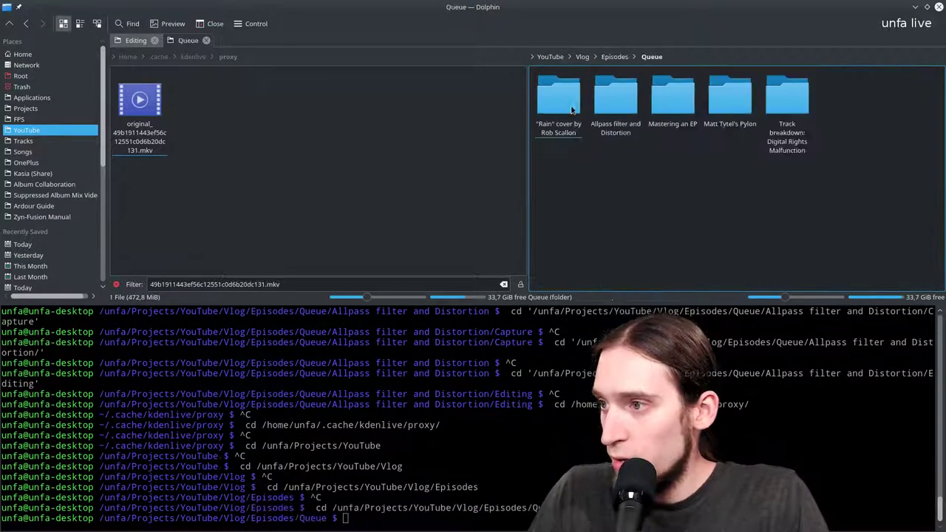
left_click(614, 96)
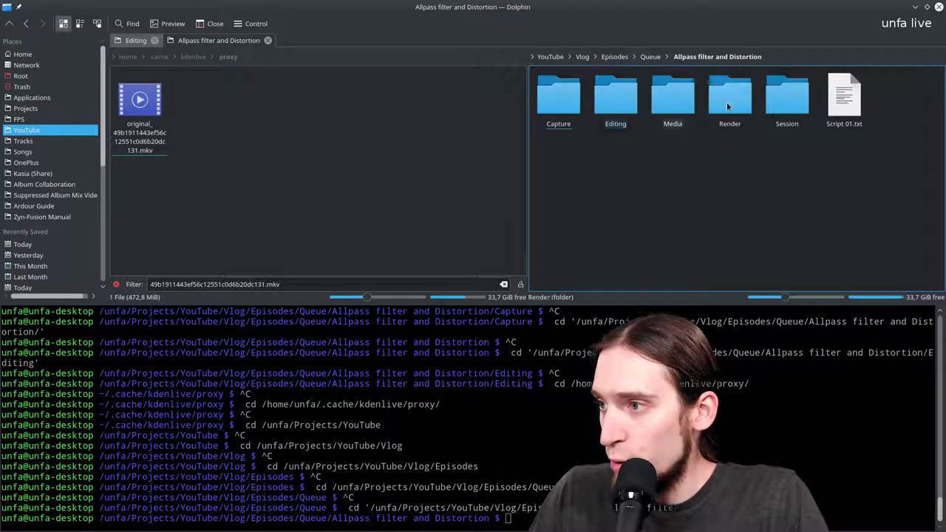
key("Return")
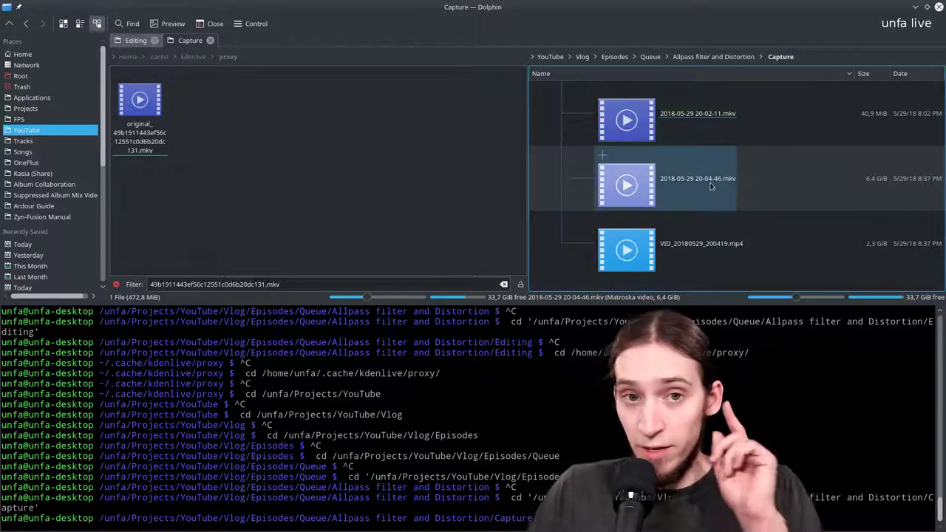
left_click_drag(699, 183, 369, 181)
left_click(391, 212)
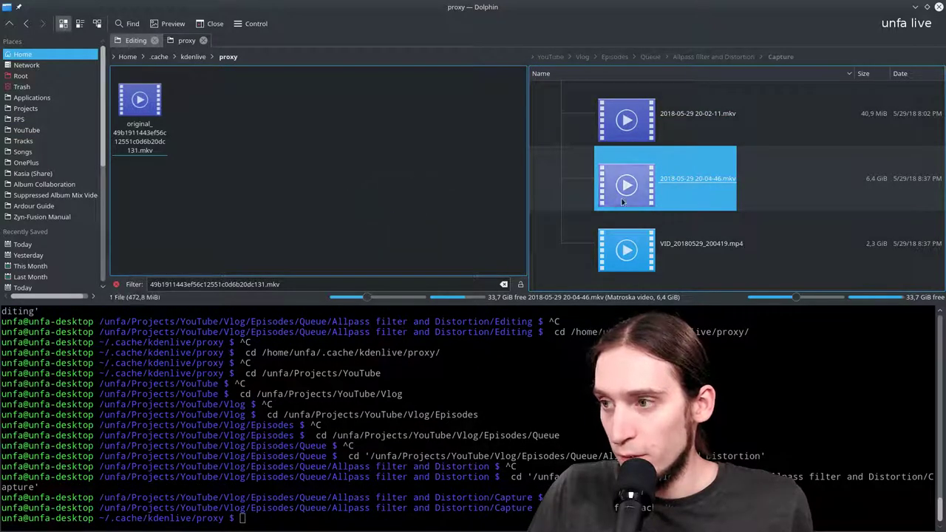
left_click_drag(626, 192, 338, 192)
left_click(372, 225)
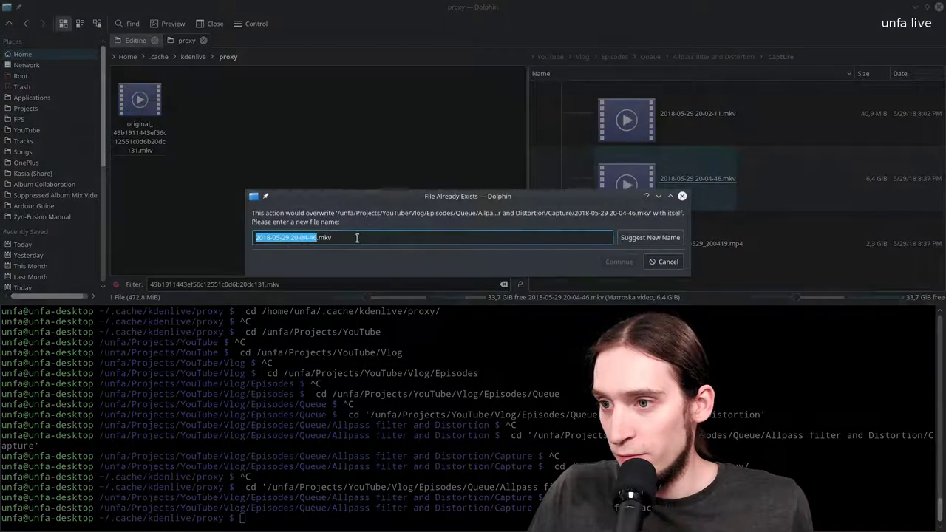
left_click(664, 262)
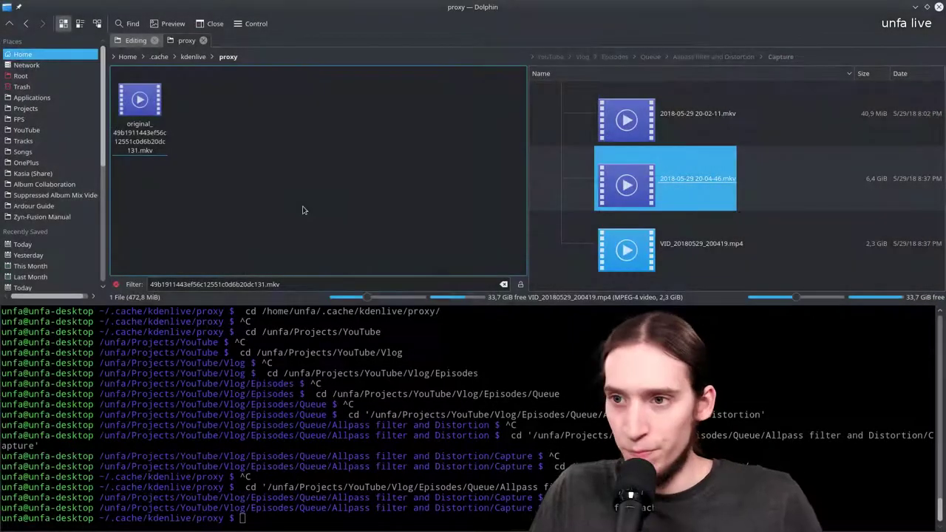
left_click(340, 285)
key("ctrl+a")
key("ctrl+c")
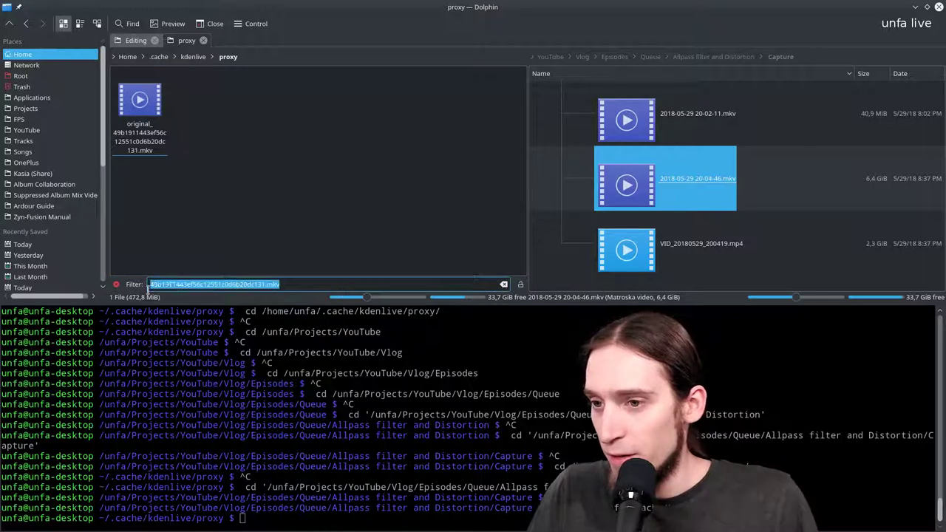
Clear the filter, switch the proxy folder to Details view, and filter by 2018.
key("BackSpace")
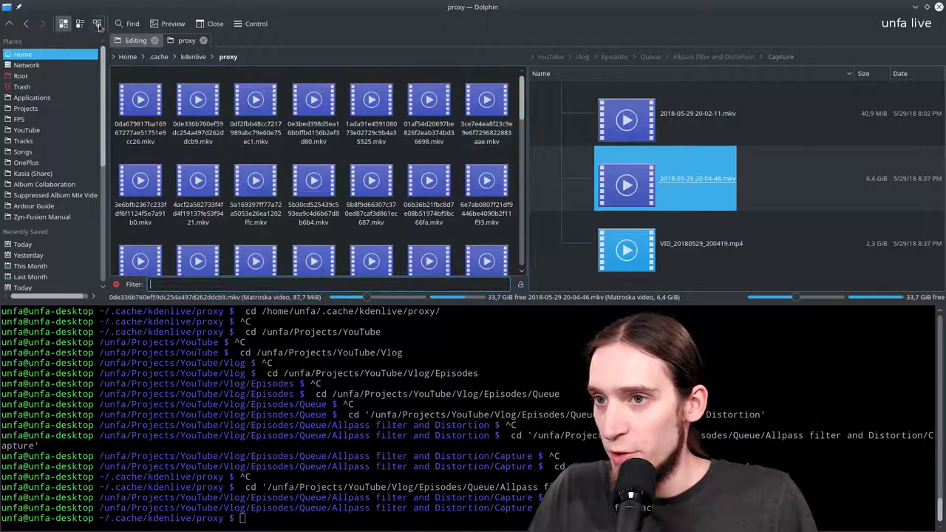
key("ctrl+3")
left_click(485, 74)
left_click(486, 74)
left_click(473, 74)
left_click(225, 284)
type("2018")
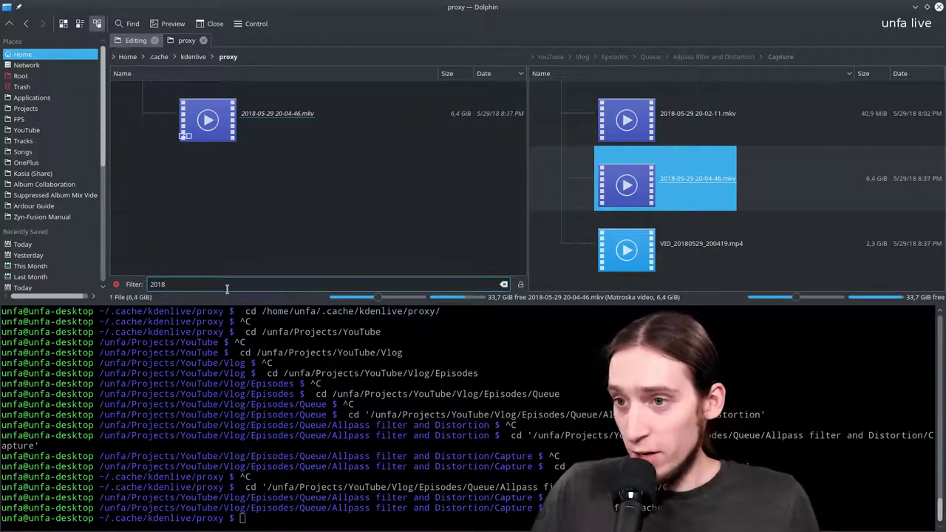
Rename the 6,4 GiB capture link to 49b1911443ef56c12551c0d6b20dc131.mkv.
left_click(283, 138)
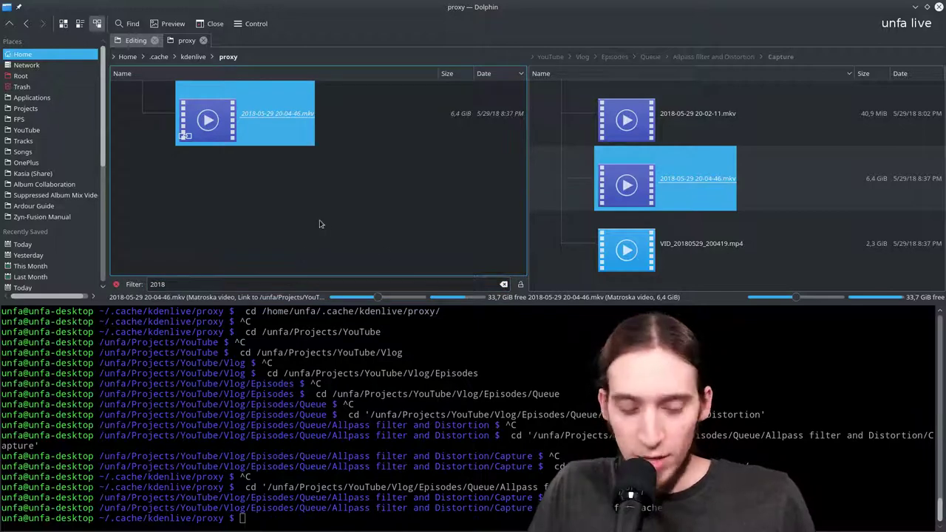
key("F2")
key("ctrl+v")
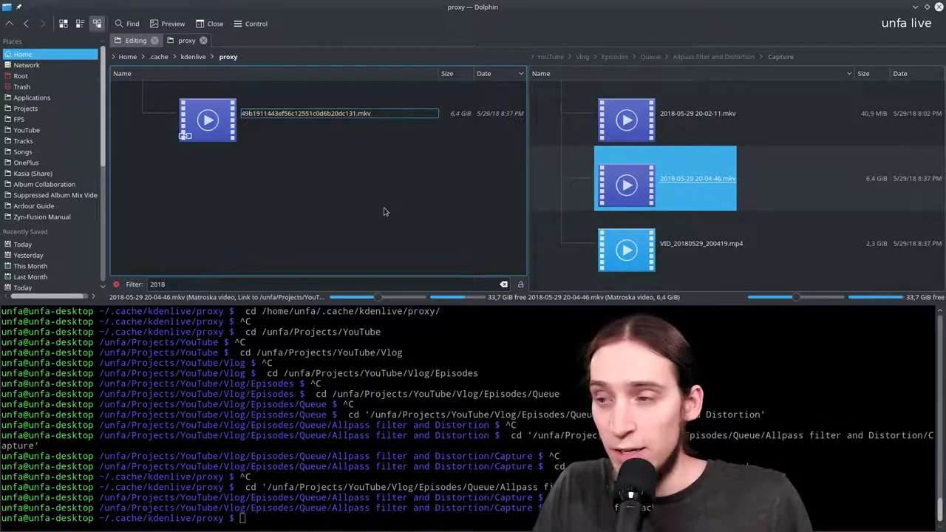
key("Return")
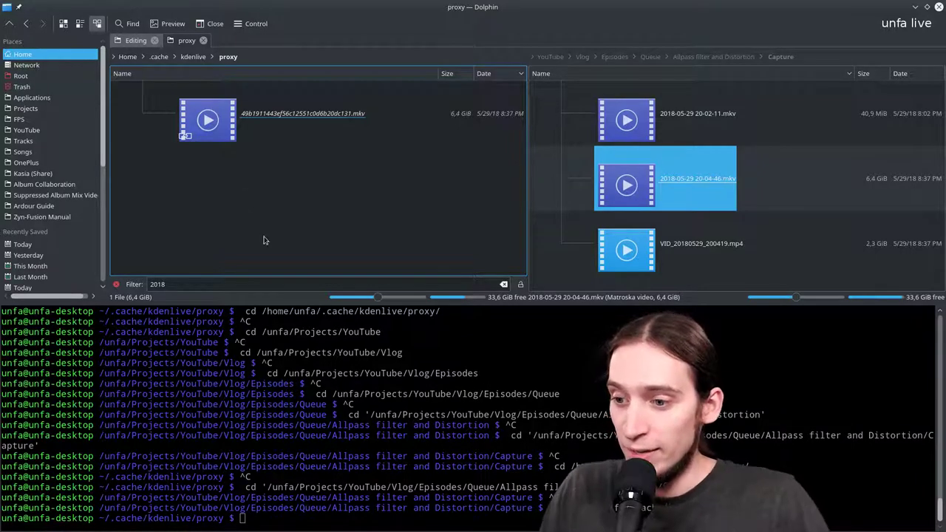
mouse_move(66, 525)
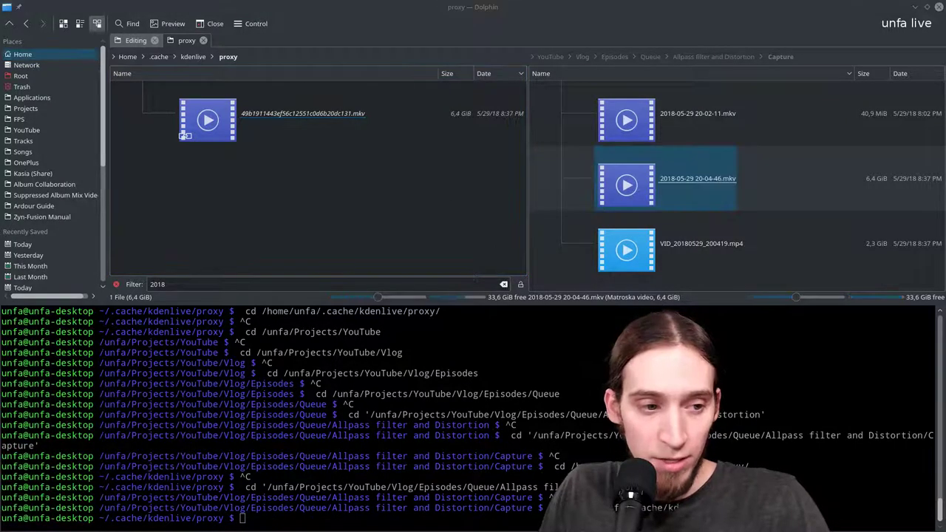
Dismiss the Kdenlive welcome message and bring the Editing 07 project window forward.
left_click(188, 222)
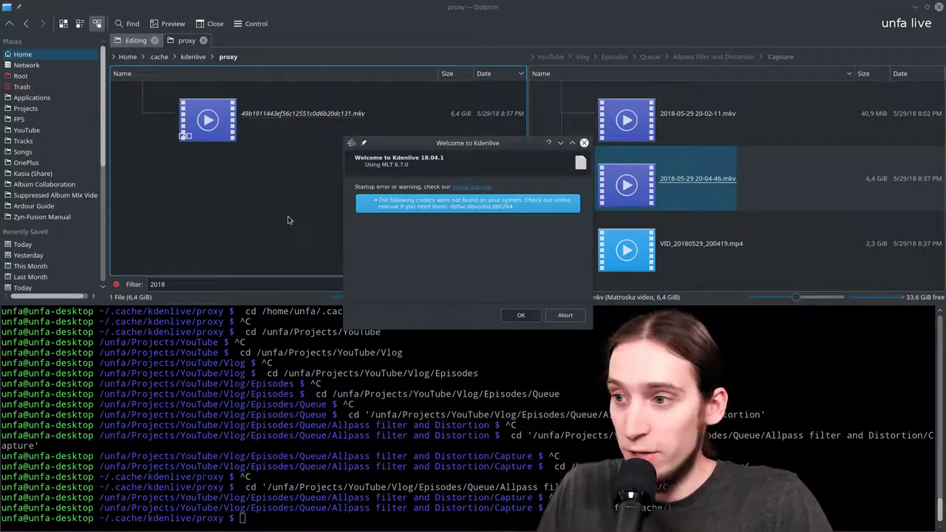
left_click(521, 315)
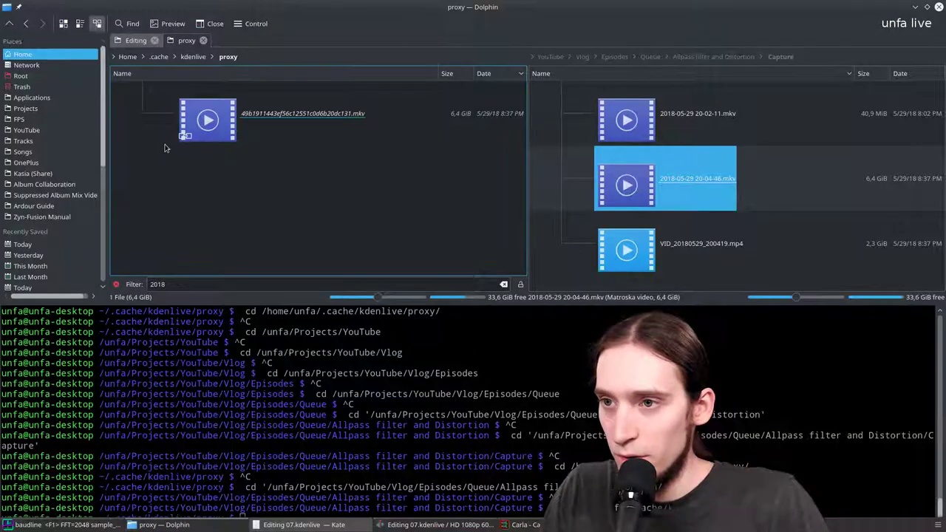
left_click(170, 526)
left_click(135, 40)
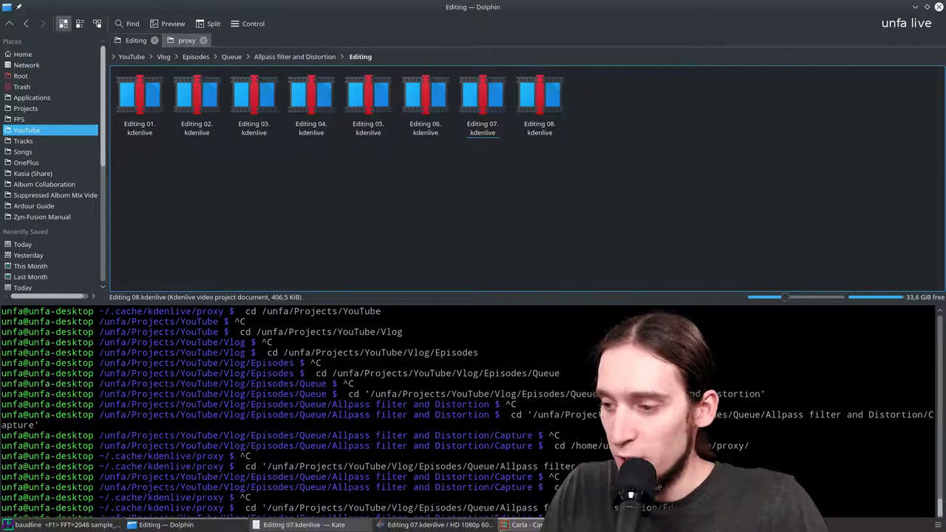
left_click(436, 525)
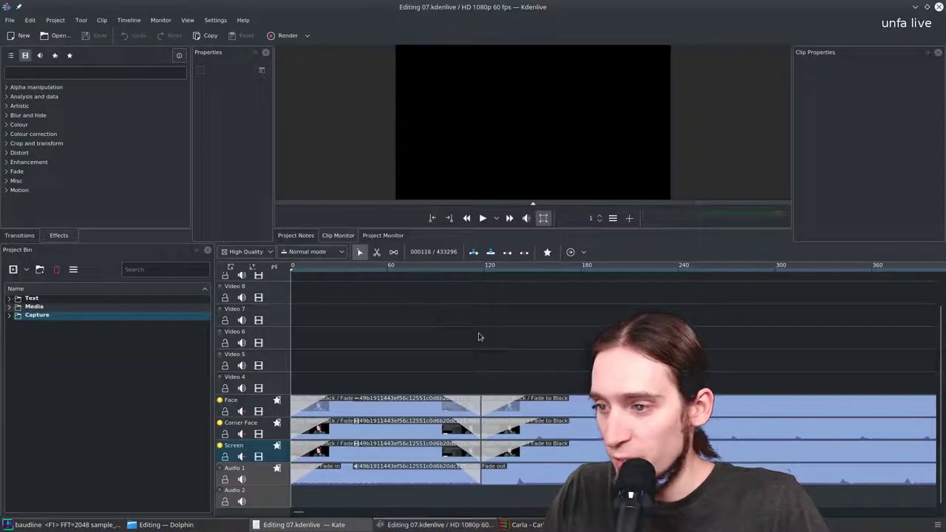
Check the footage, pause playback at frame 167, and switch back to Dolphin's Editing folder.
left_click(391, 270)
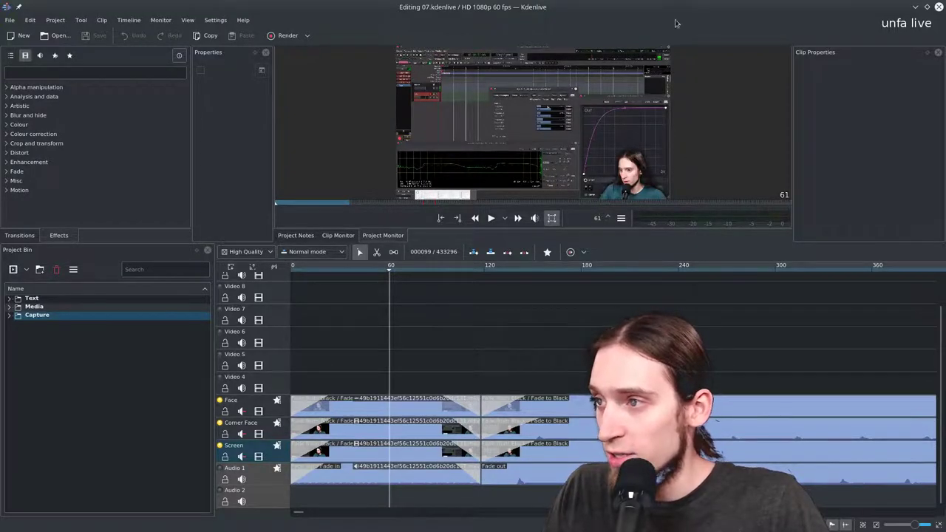
key("ctrl+q")
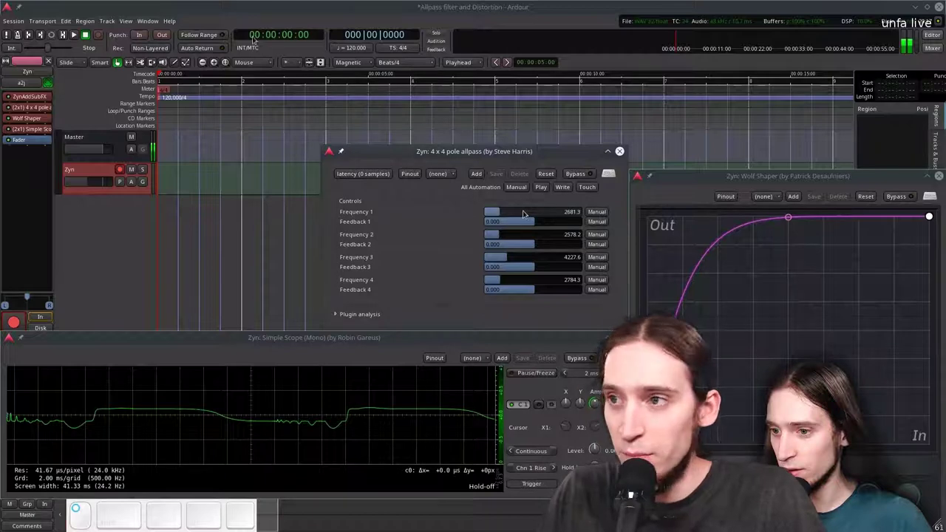
scroll(523, 214, "up", 1)
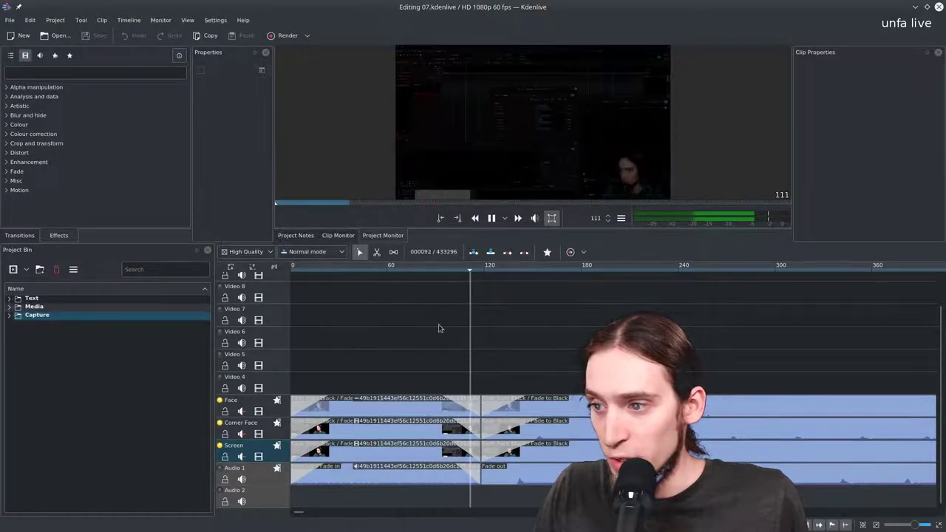
scroll(435, 341, "down", 5)
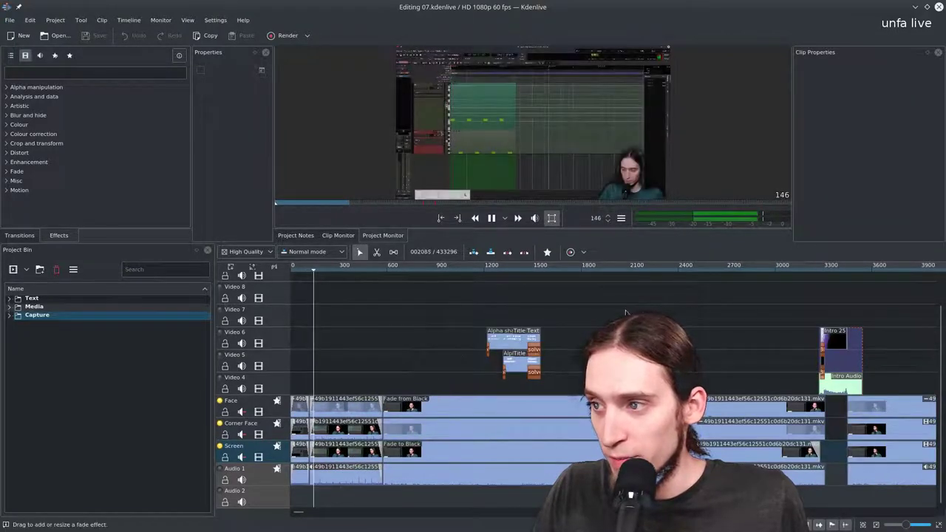
key("space")
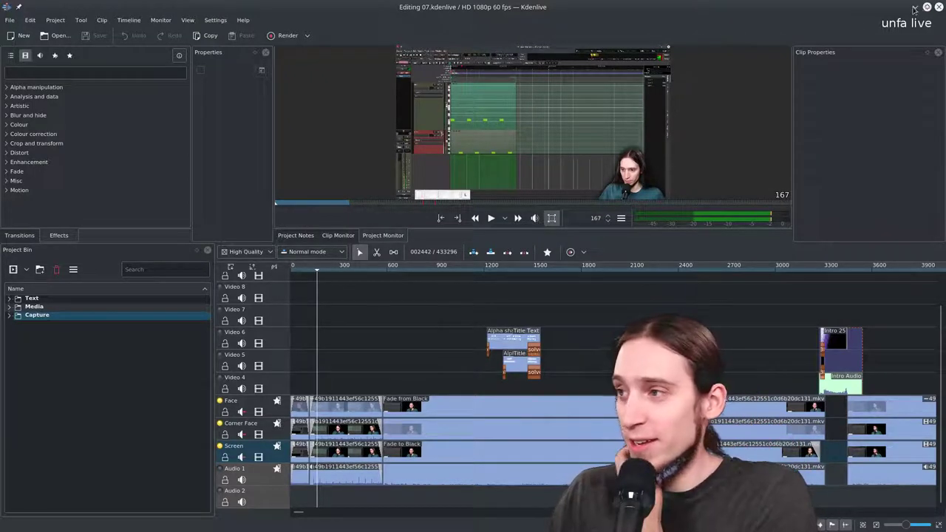
mouse_move(209, 529)
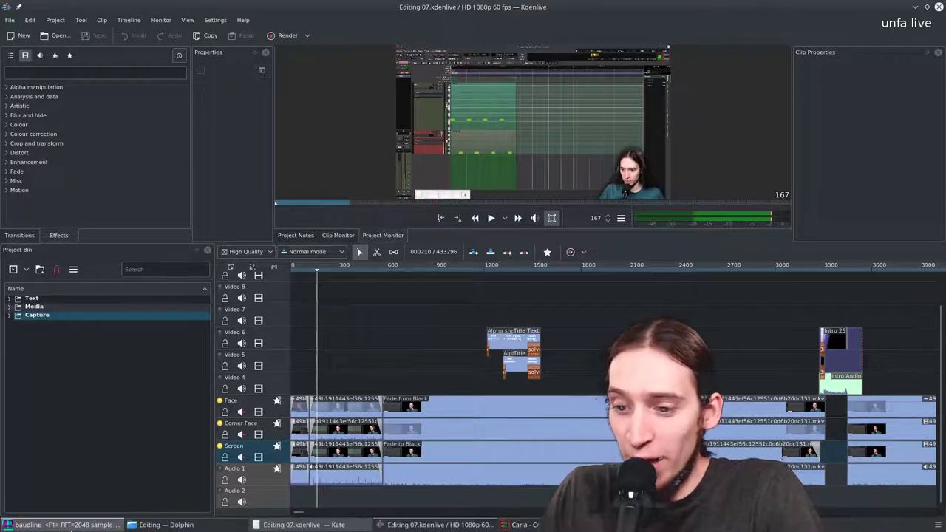
left_click(170, 529)
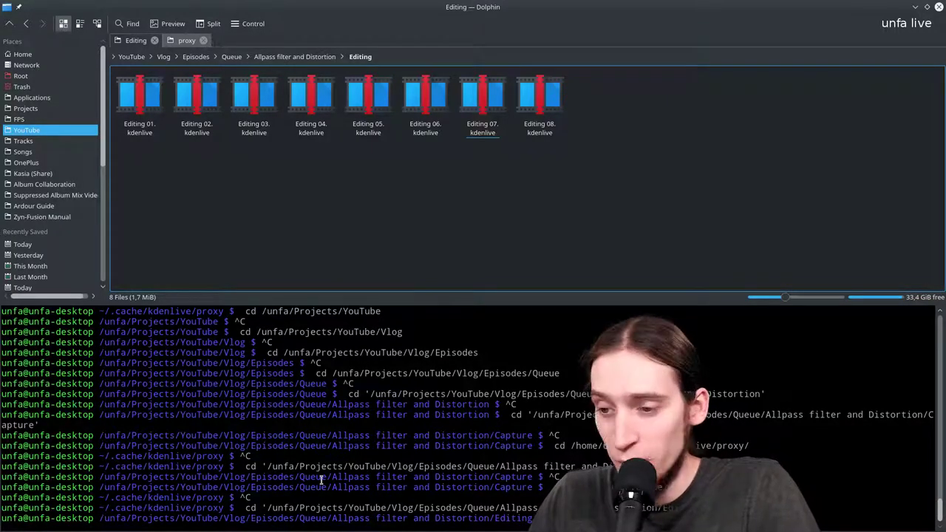
Return to Kdenlive, expand the Capture bin folder to its three clips, and open Rendering.
mouse_move(308, 529)
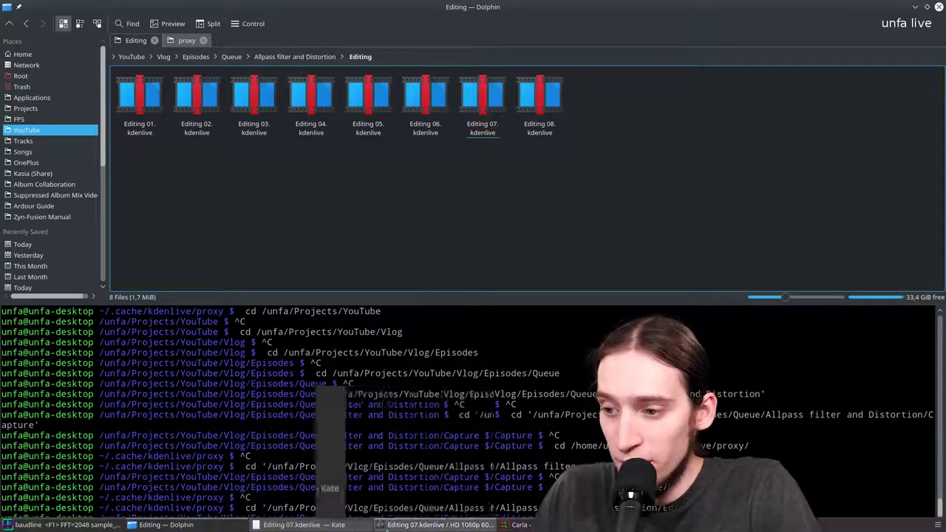
left_click(439, 525)
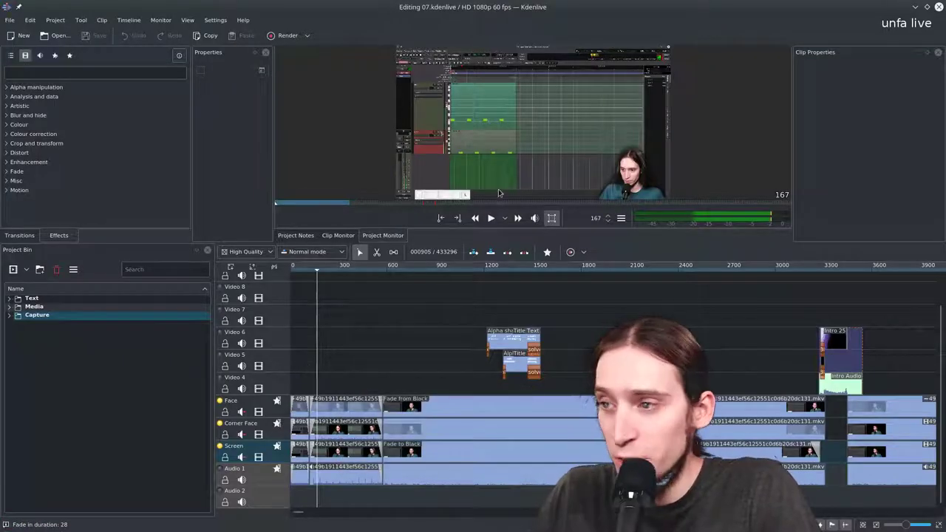
left_click(10, 316)
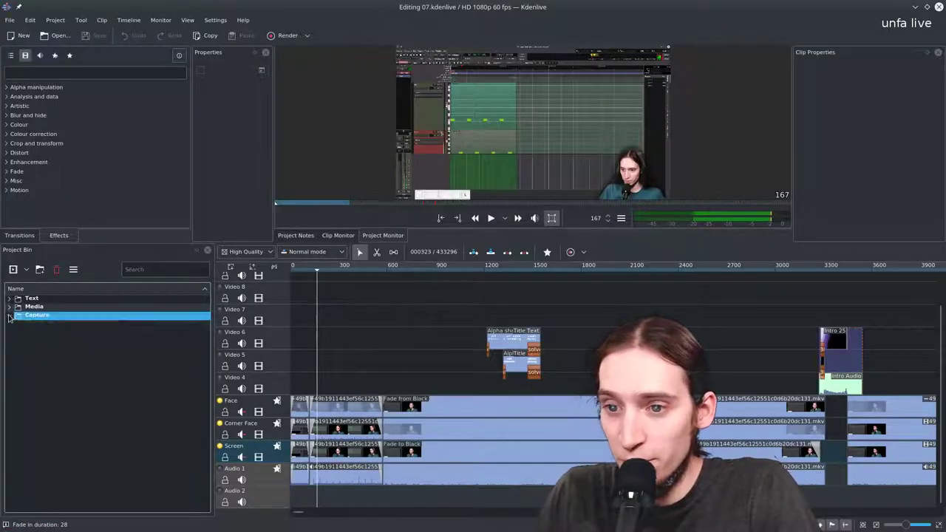
left_click(9, 317)
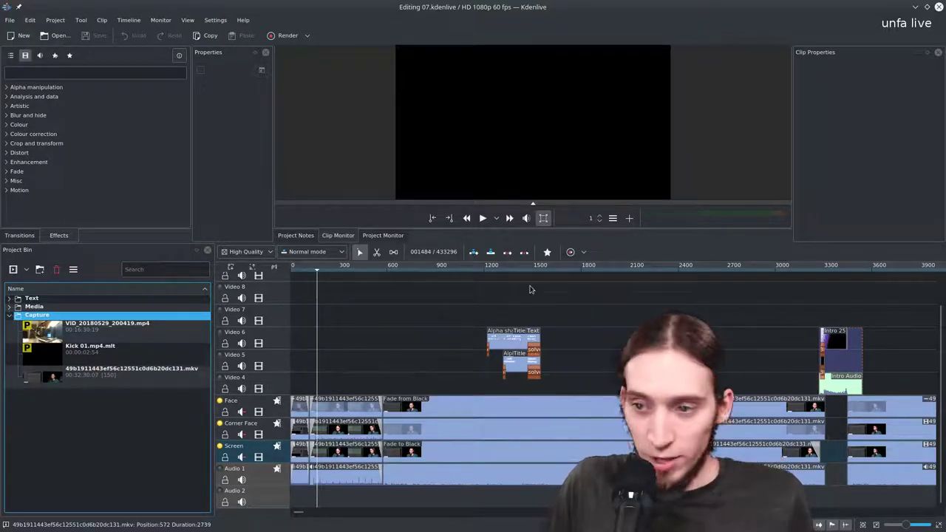
key("ctrl+Return")
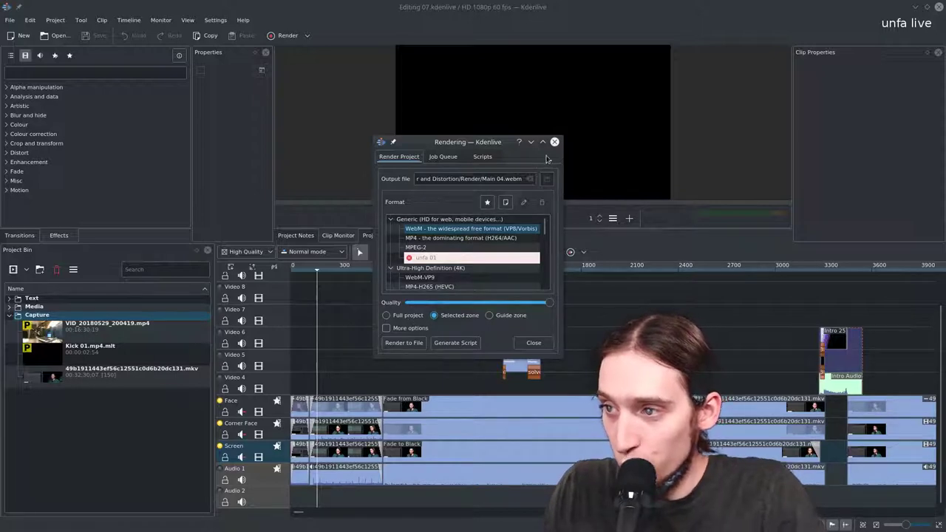
Reopen Rendering, rename the output to Main 05.webm, show more options, and queue the render.
left_click(534, 342)
scroll(503, 378, "down", 5)
scroll(504, 378, "up", 10)
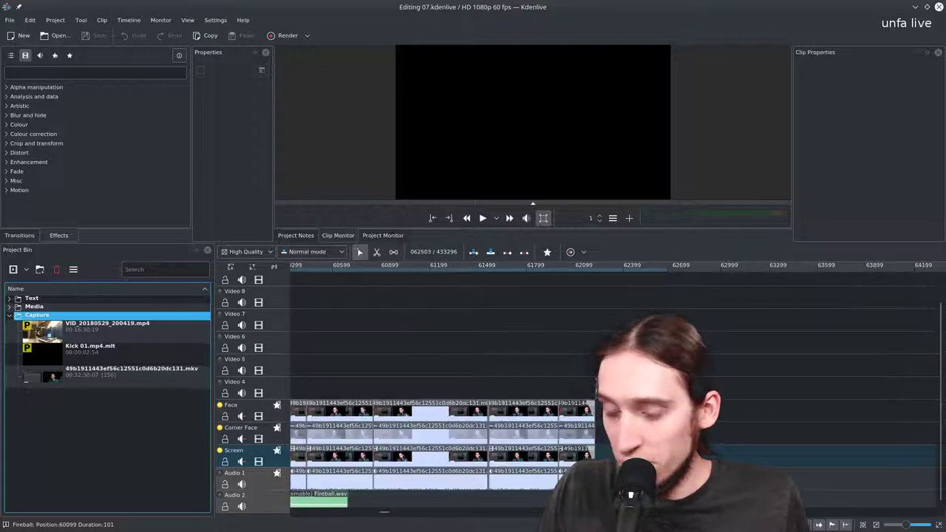
key("ctrl+Return")
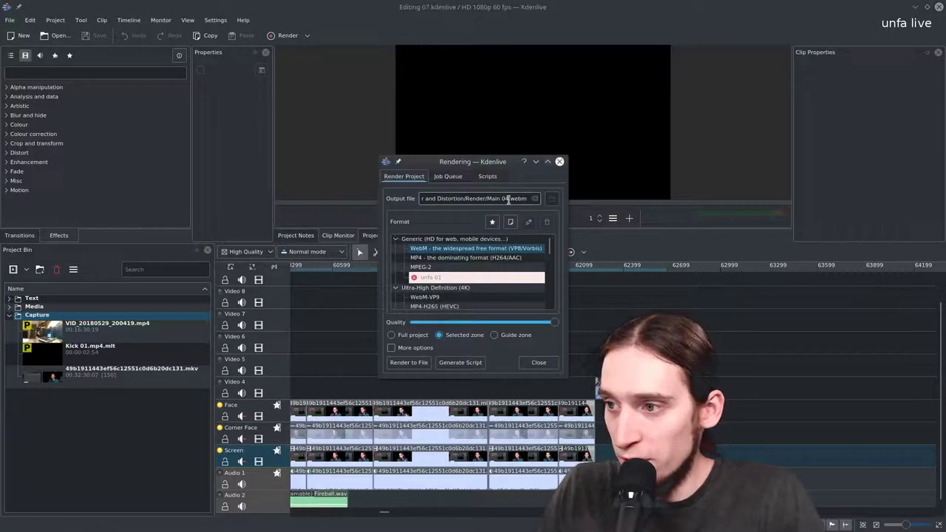
key("shift+BackSpace")
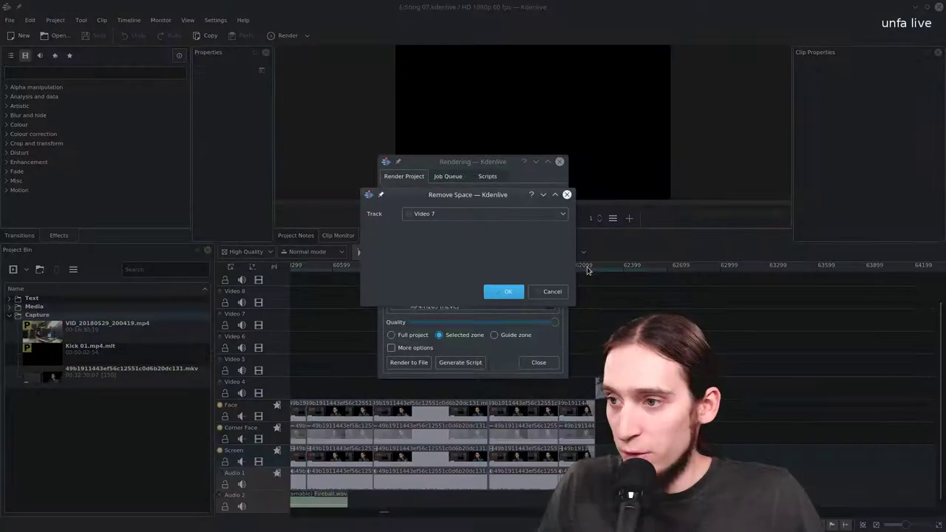
left_click(551, 292)
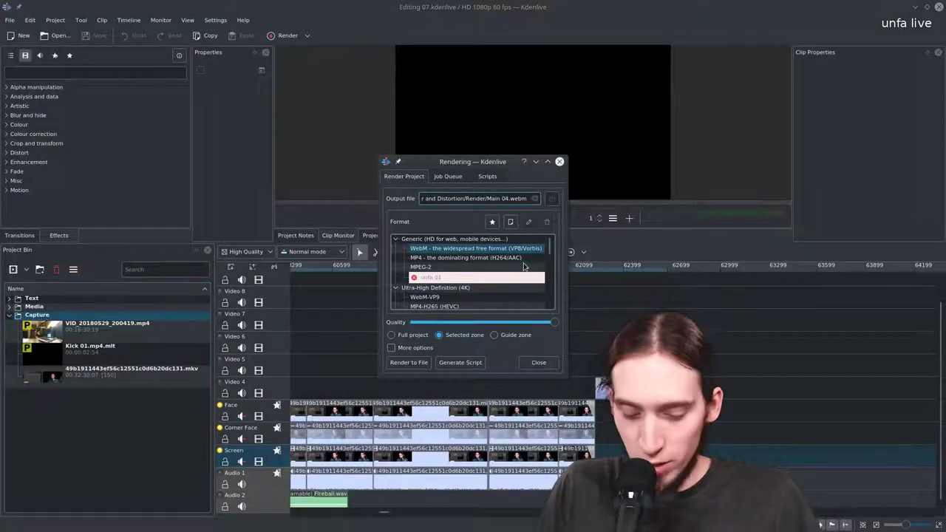
key("BackSpace")
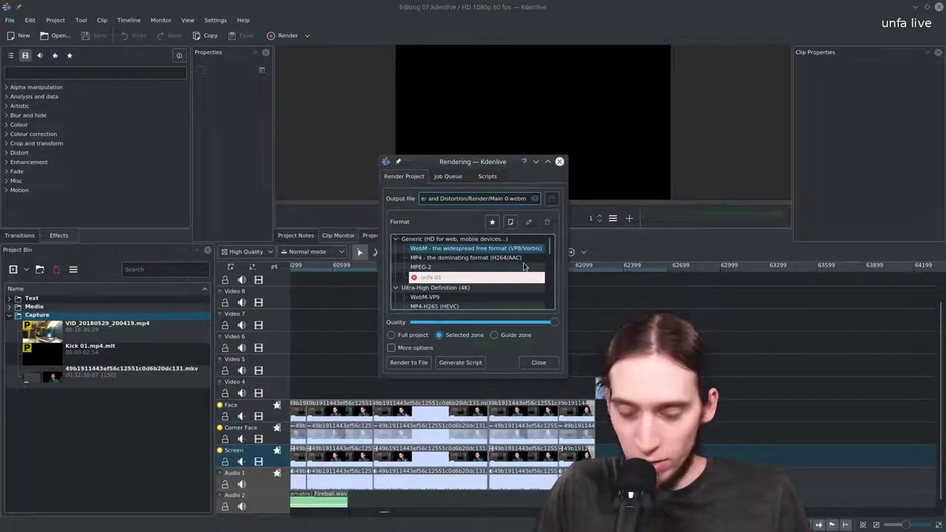
type("5")
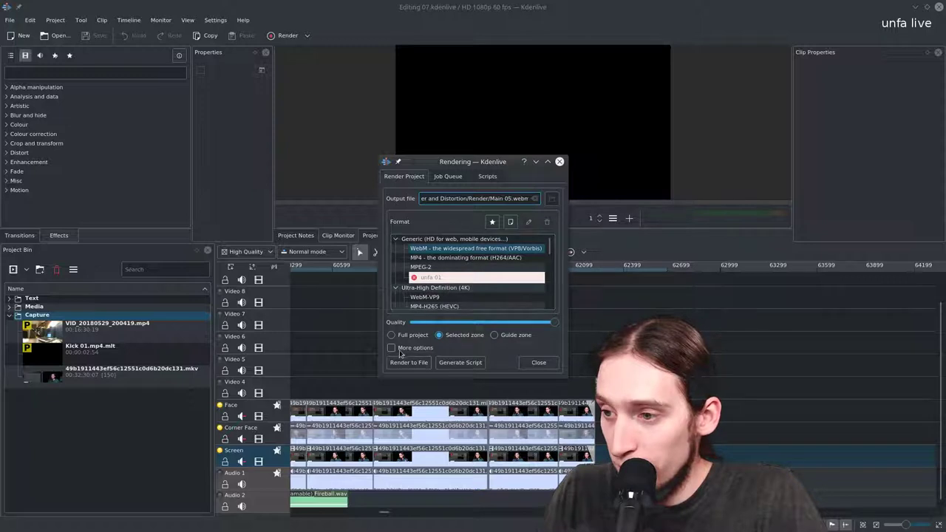
left_click(391, 348)
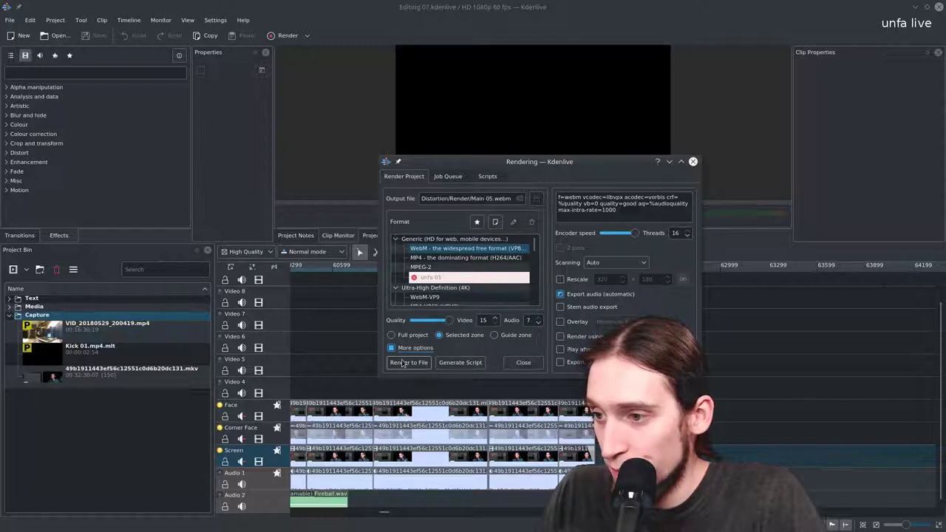
left_click(405, 362)
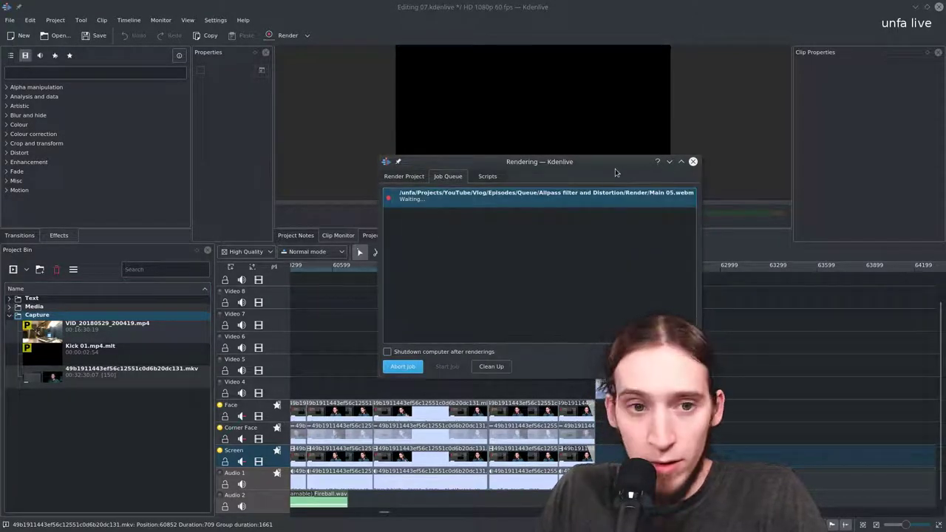
left_click(681, 162)
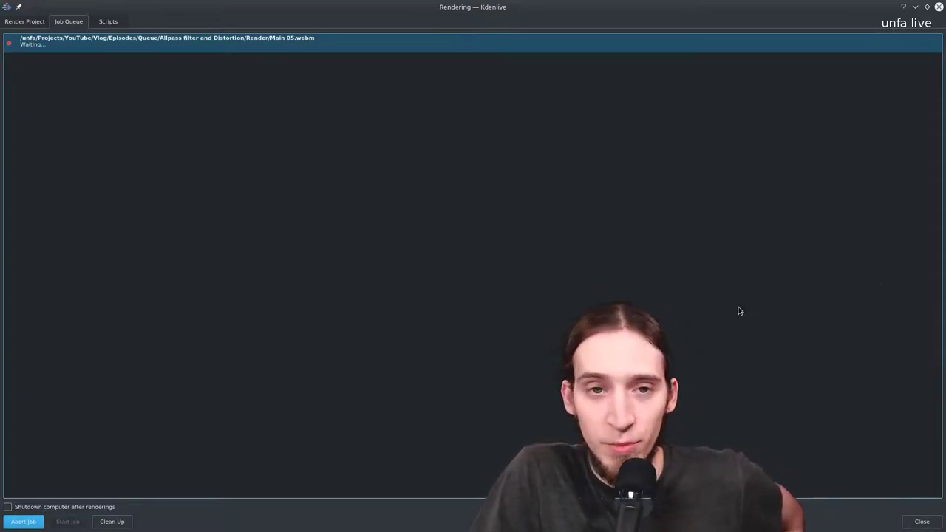
key("F12")
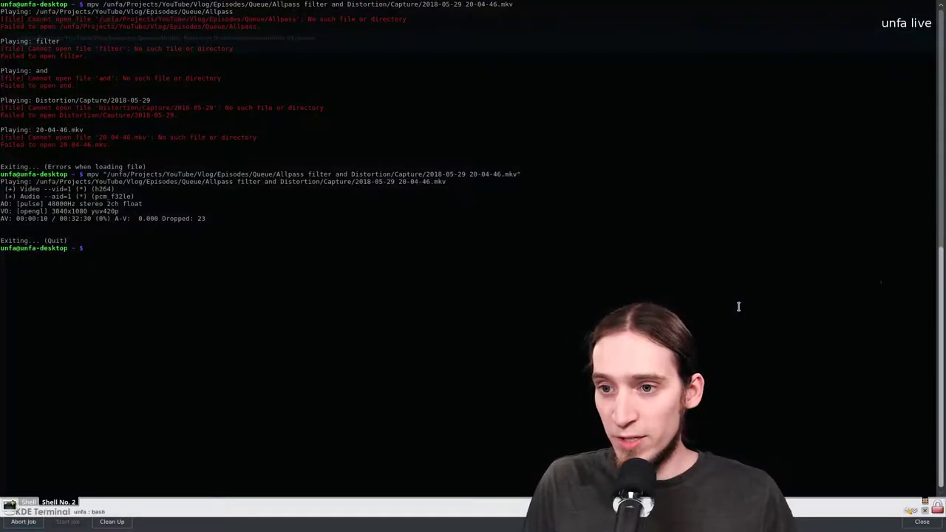
type("htop")
key("Return")
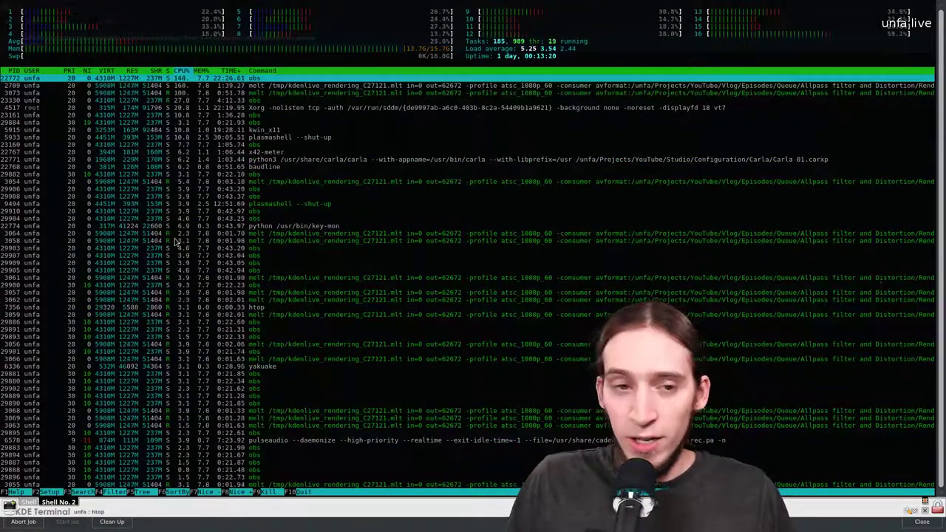
key("F12")
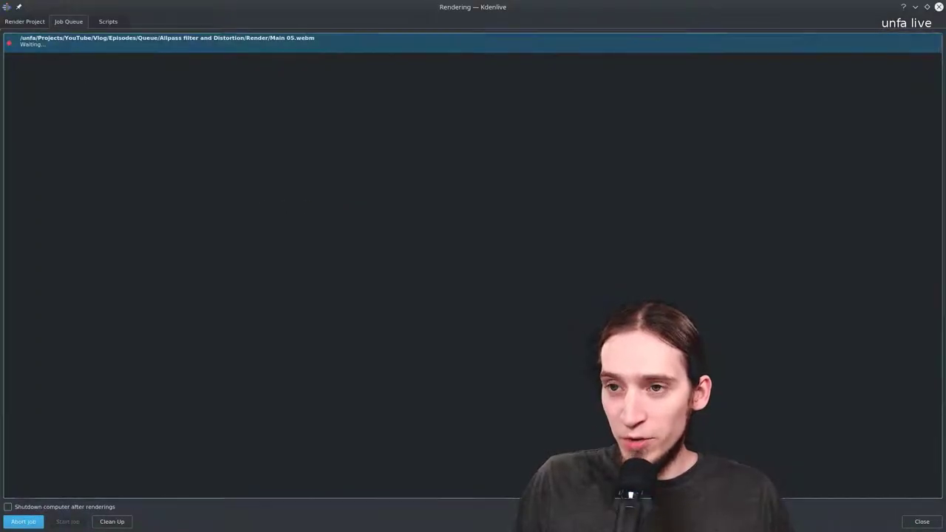
key("F12")
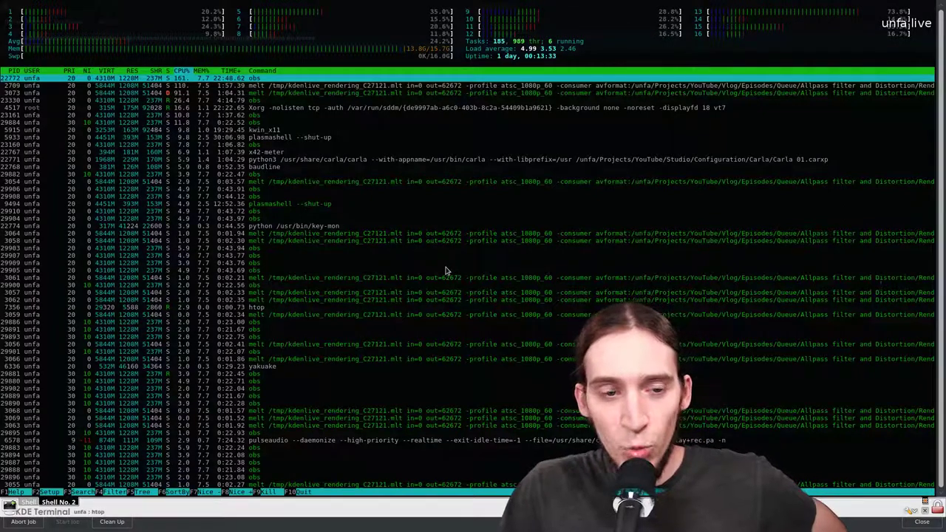
key("F12")
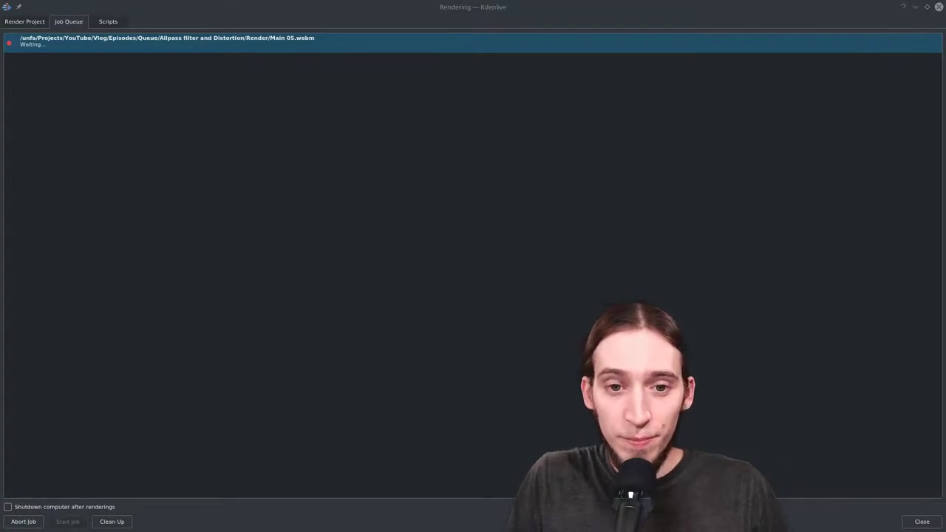
left_click(411, 267)
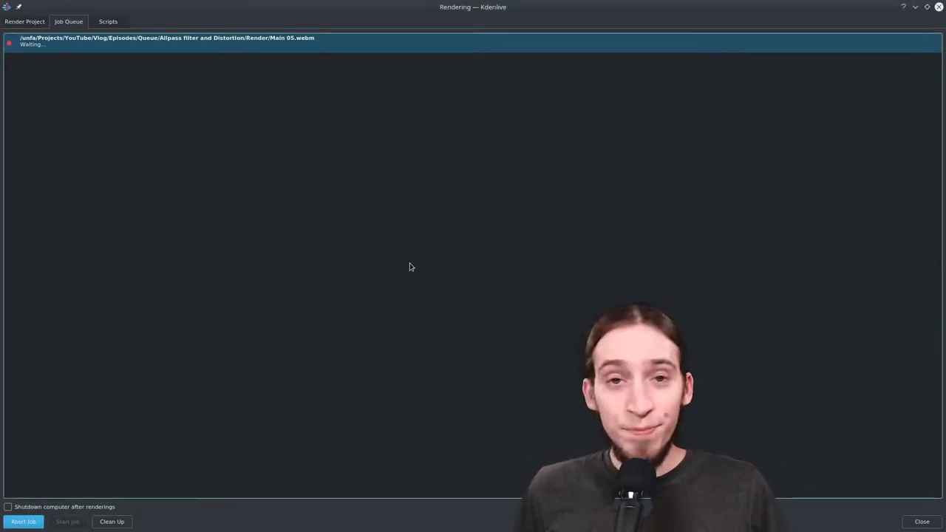